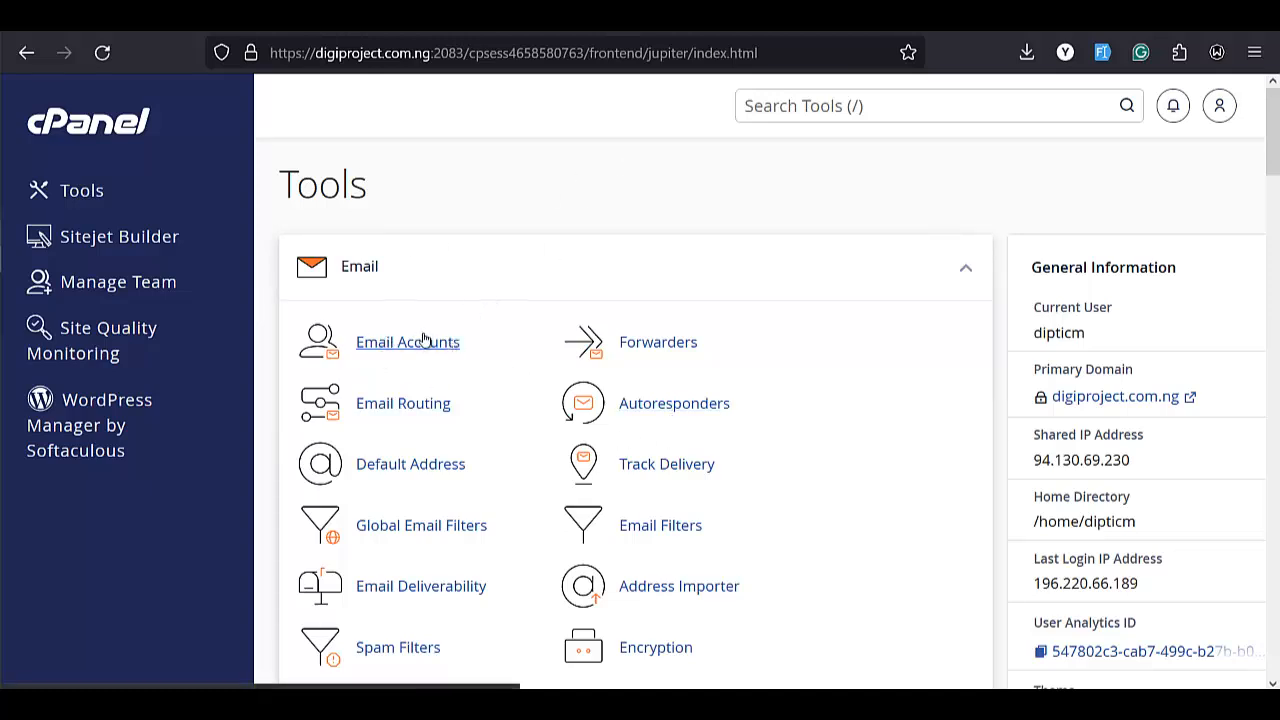
# Search cPanel tools for 'email' and open Email Accounts to review the three existing mailboxes.
pyautogui.click(912, 104)
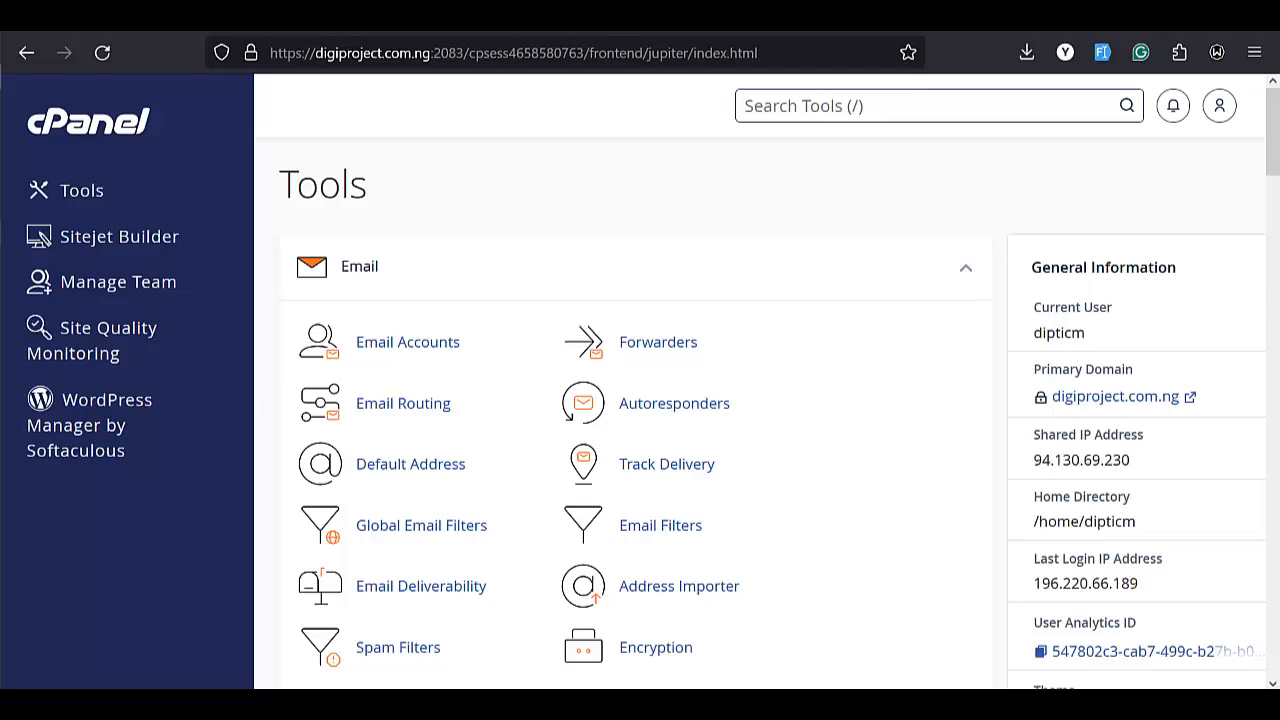
pyautogui.write('email')
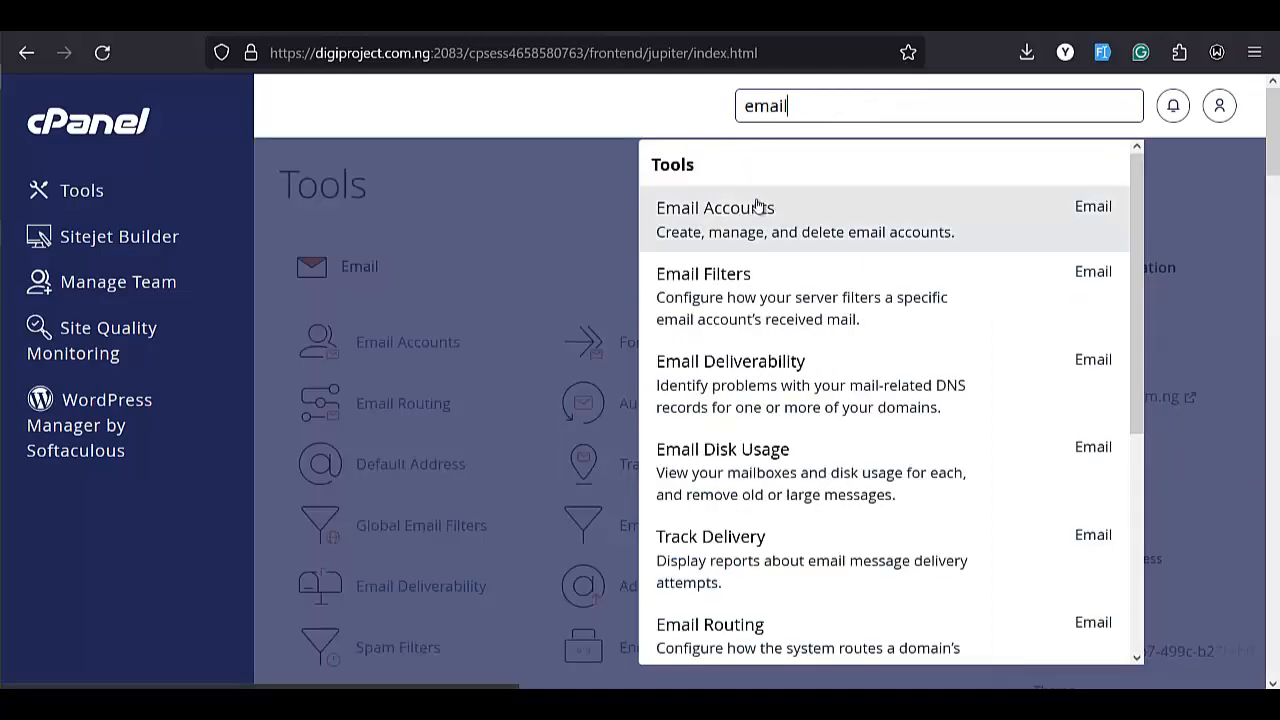
pyautogui.click(725, 213)
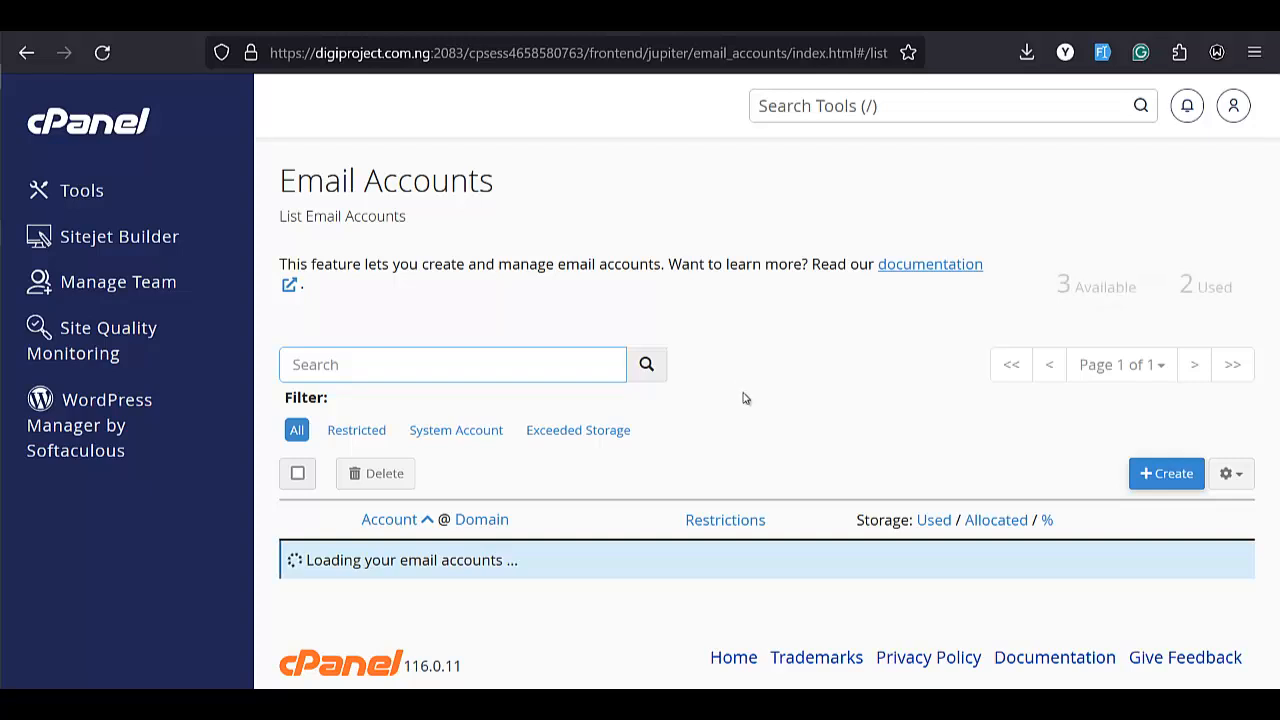
pyautogui.scroll(-2, 743, 398)
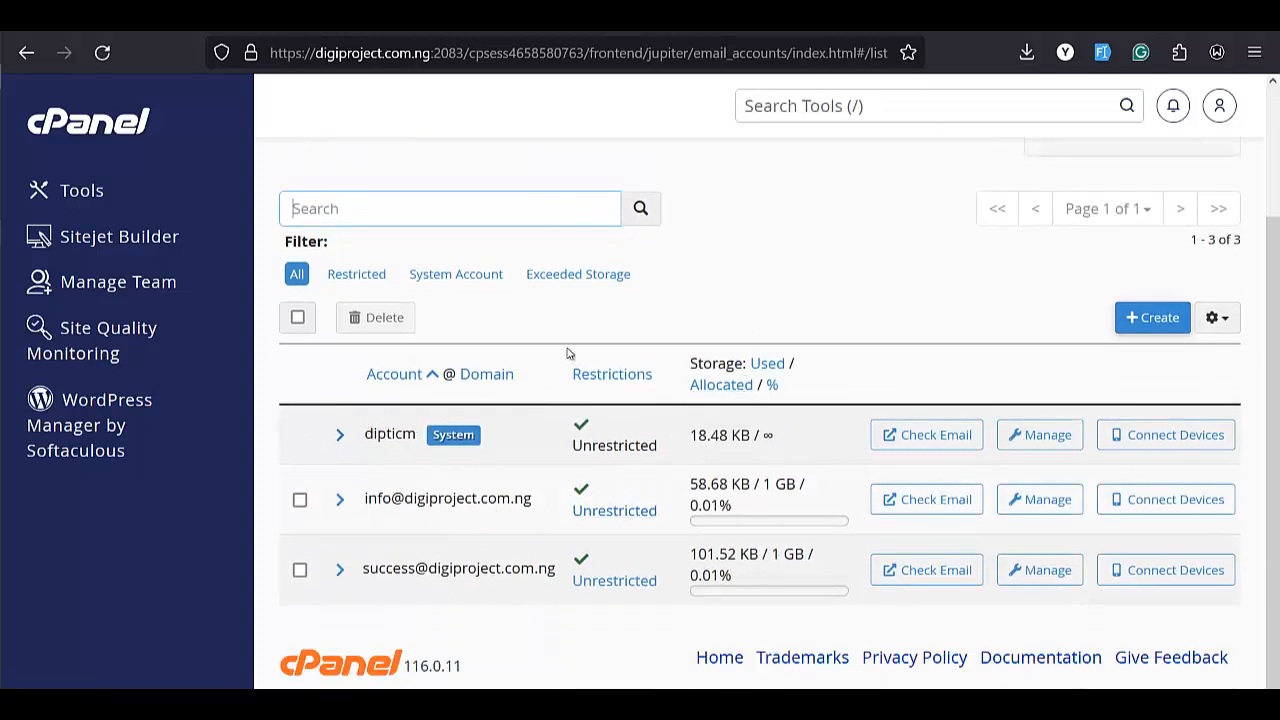
pyautogui.scroll(2, 443, 491)
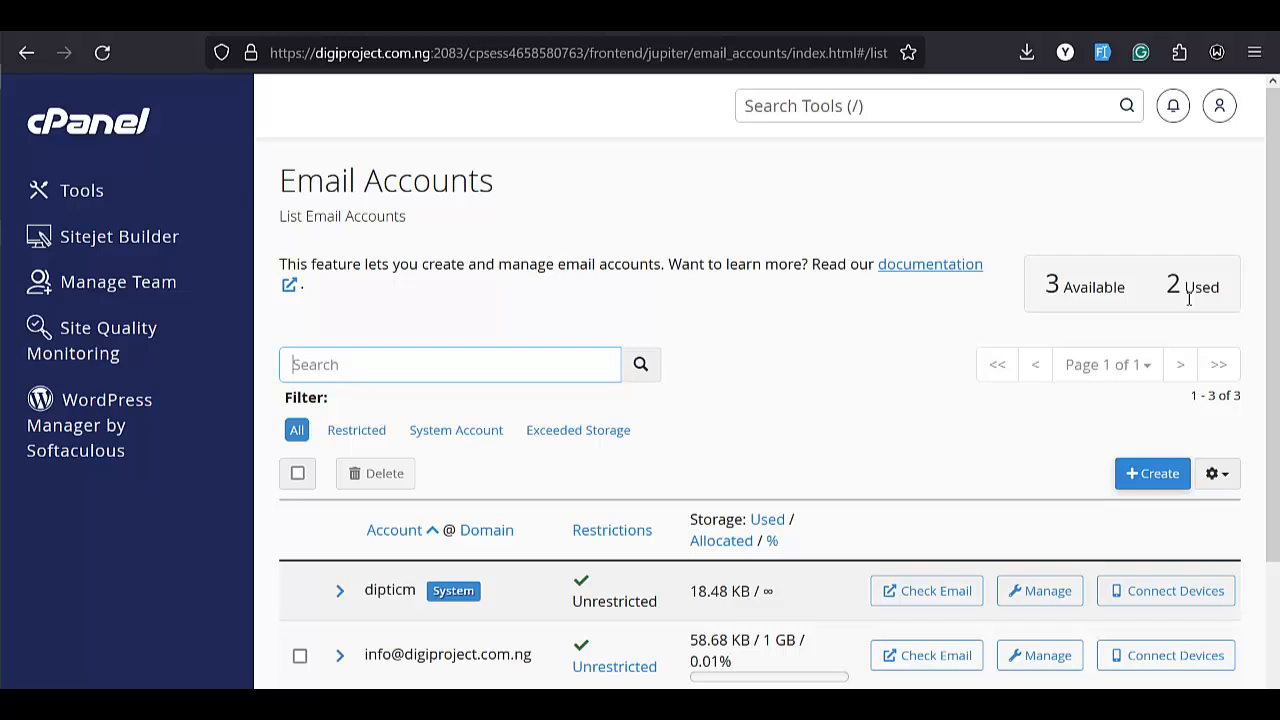
pyautogui.scroll(-3, 1100, 260)
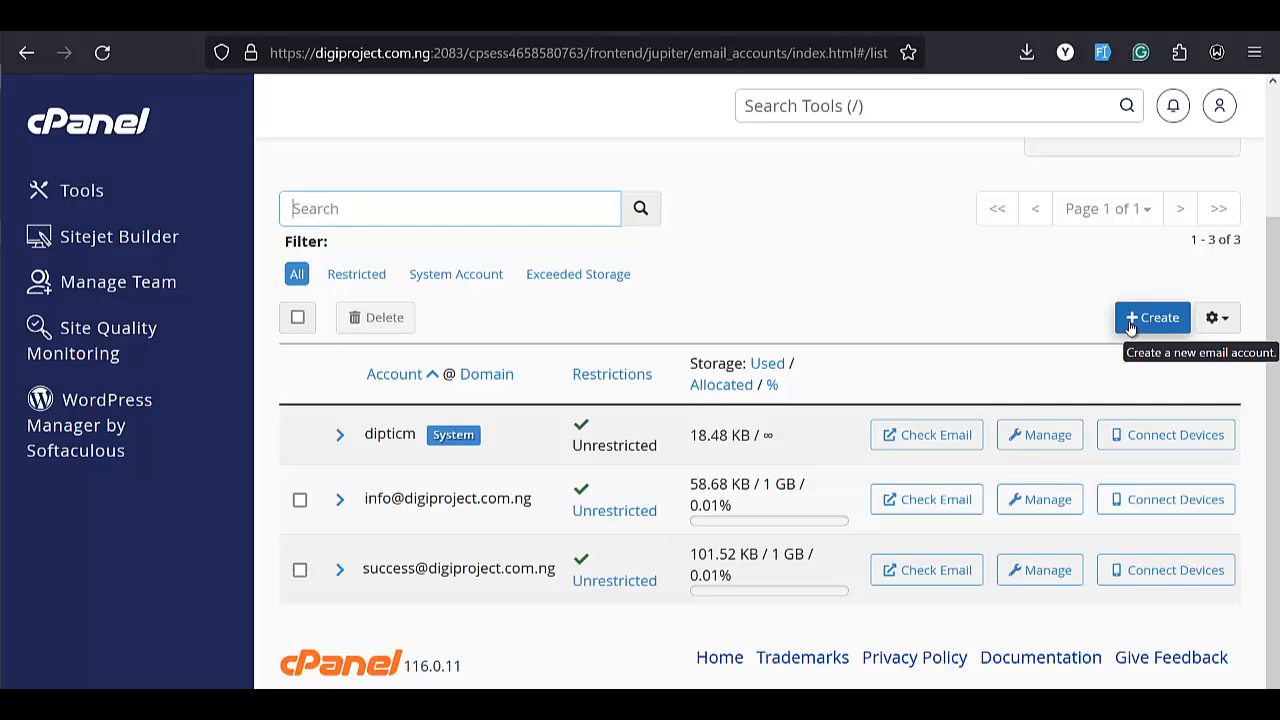
pyautogui.click(1133, 321)
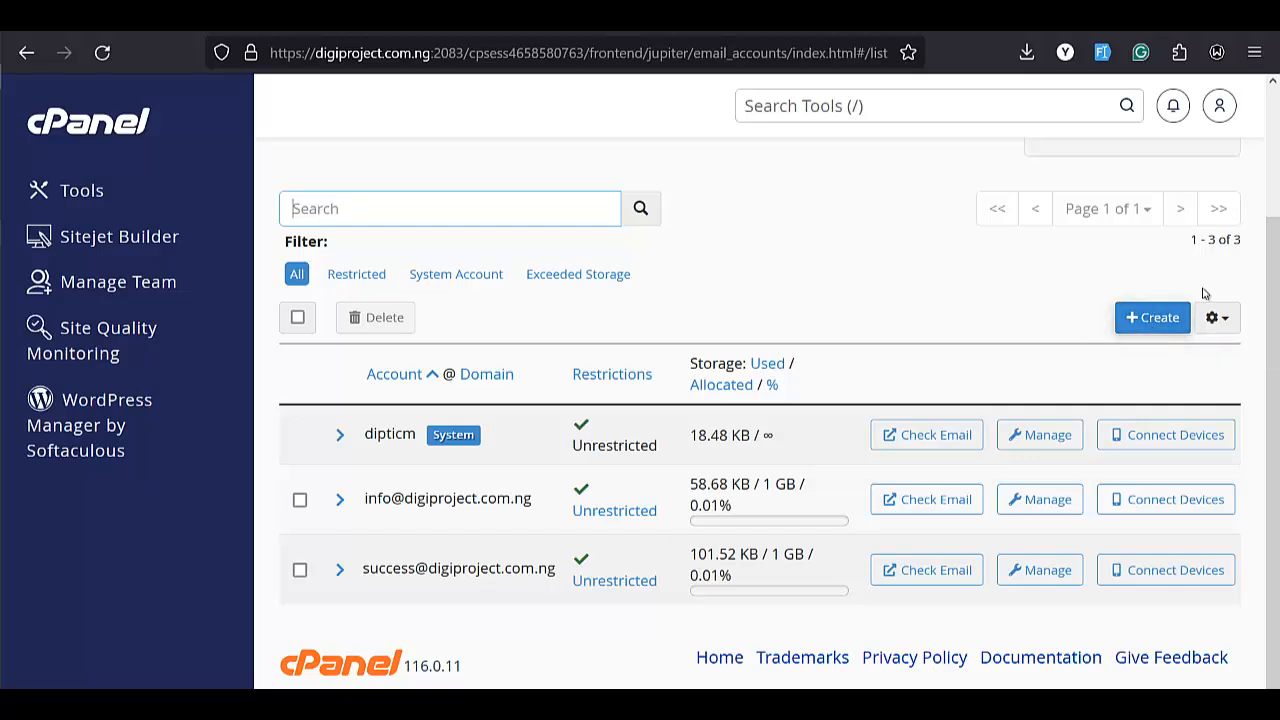
# Open the Create an Email Account form with the Username field focused.
pyautogui.click(1155, 318)
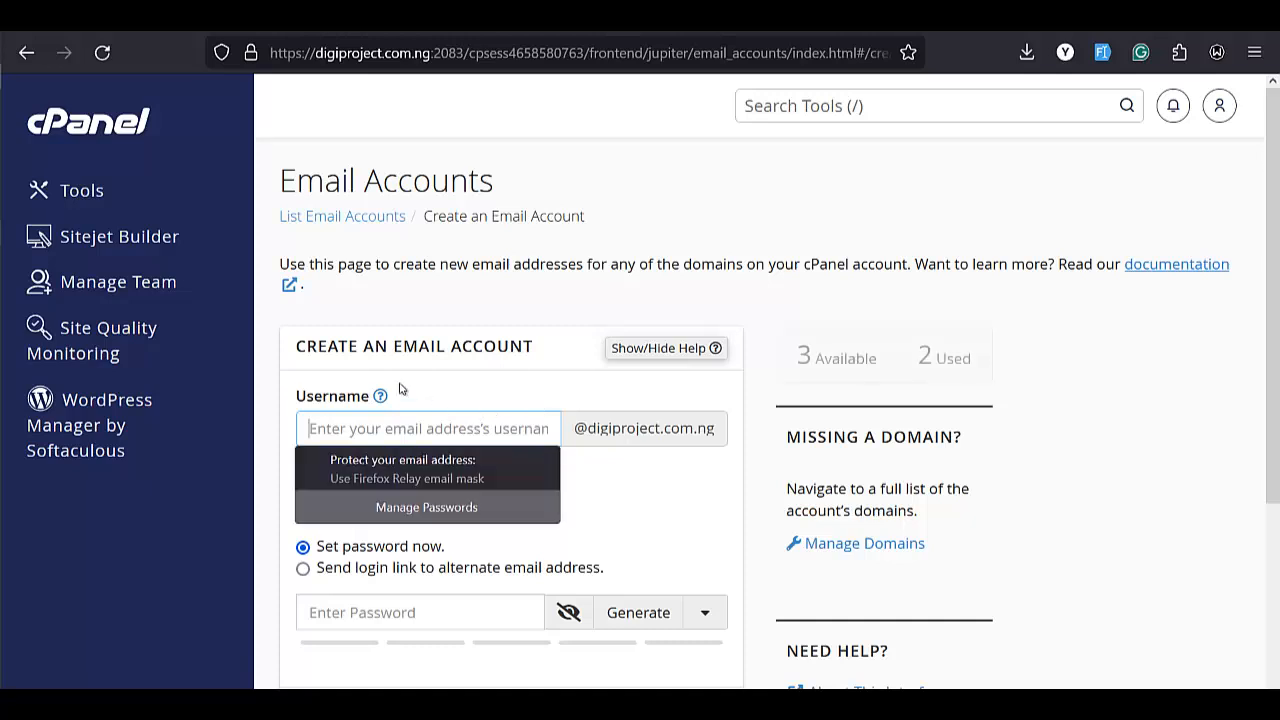
pyautogui.click(437, 436)
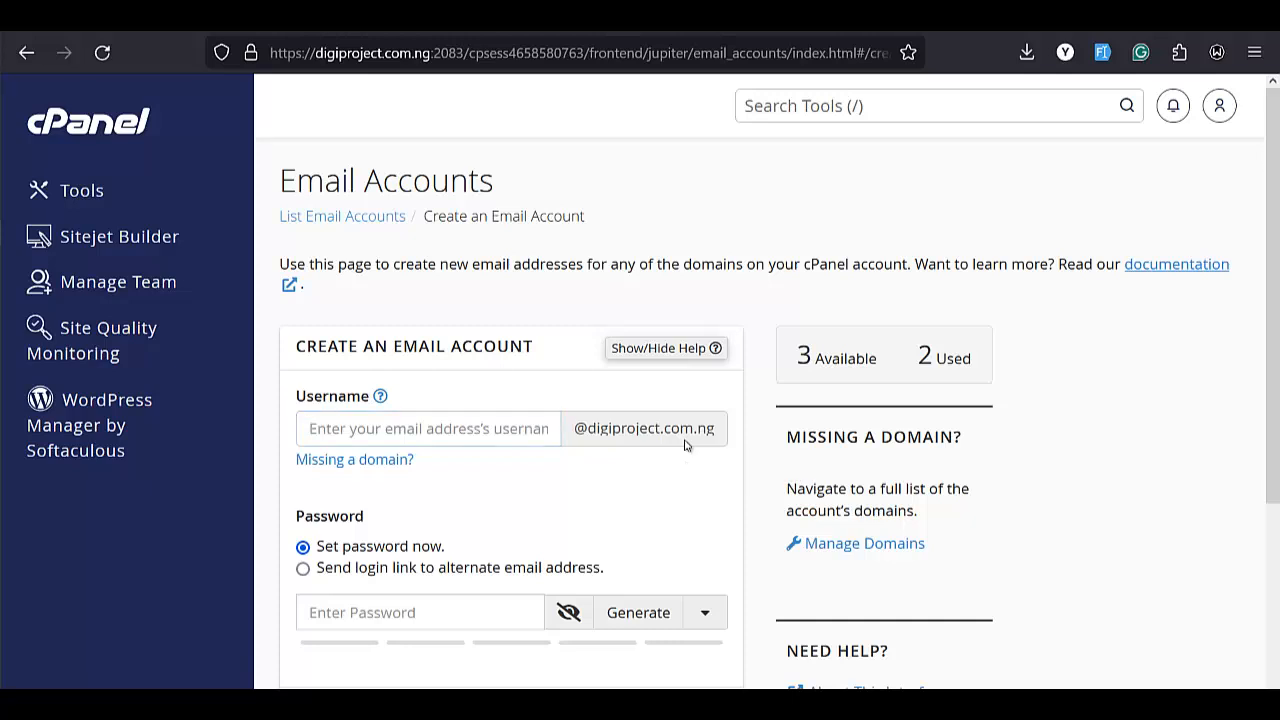
pyautogui.press('super')
# Launch Notepad from the Start search and maximize it.
pyautogui.write('not')
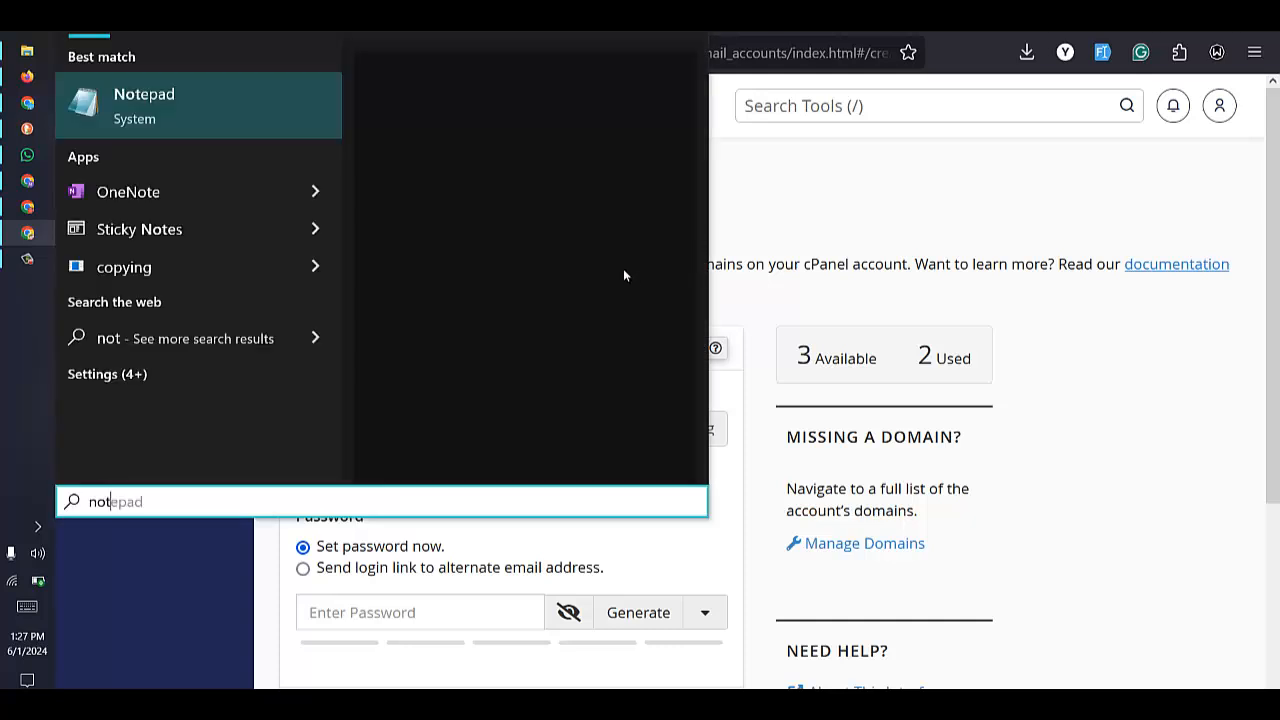
pyautogui.click(549, 196)
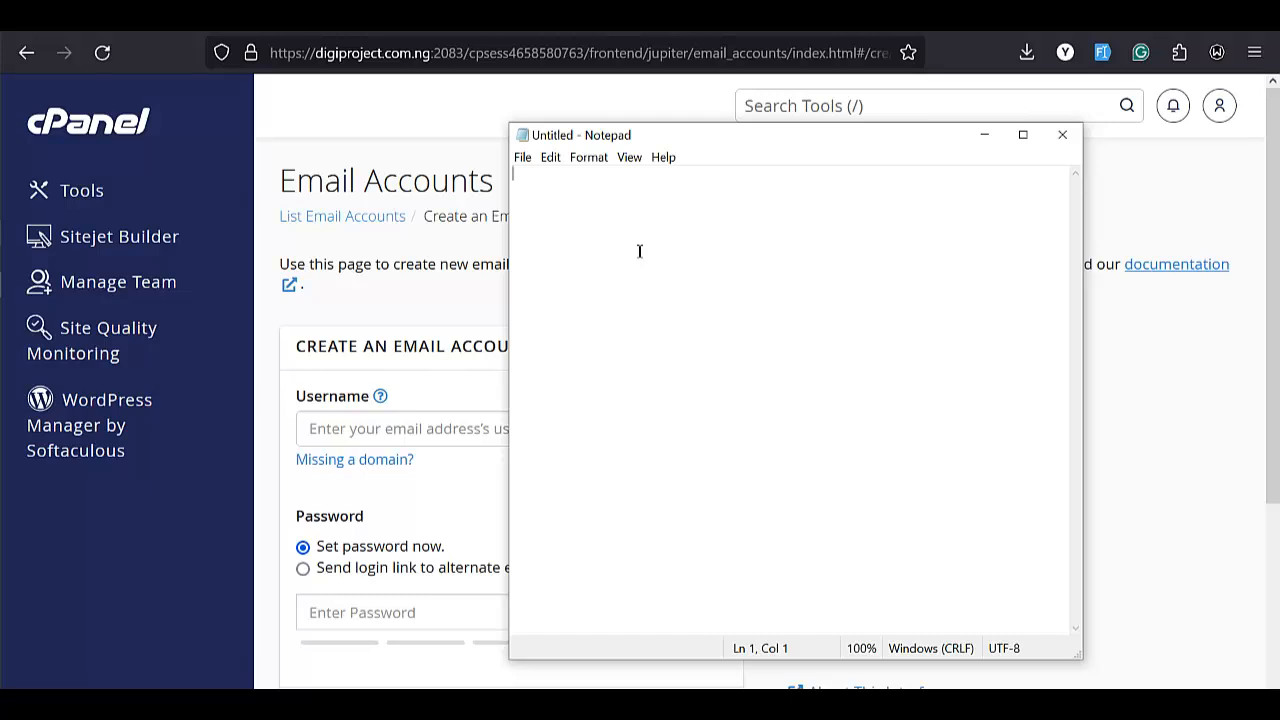
pyautogui.scroll(3, 730, 260)
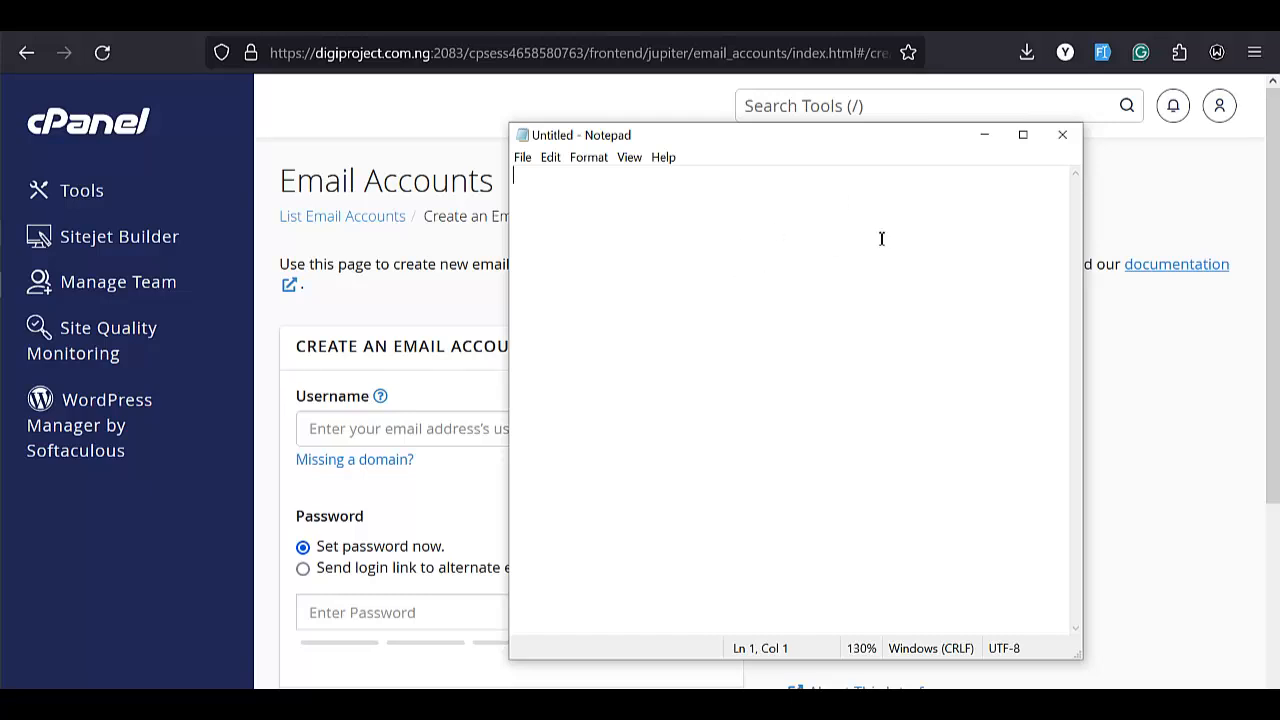
pyautogui.click(1024, 135)
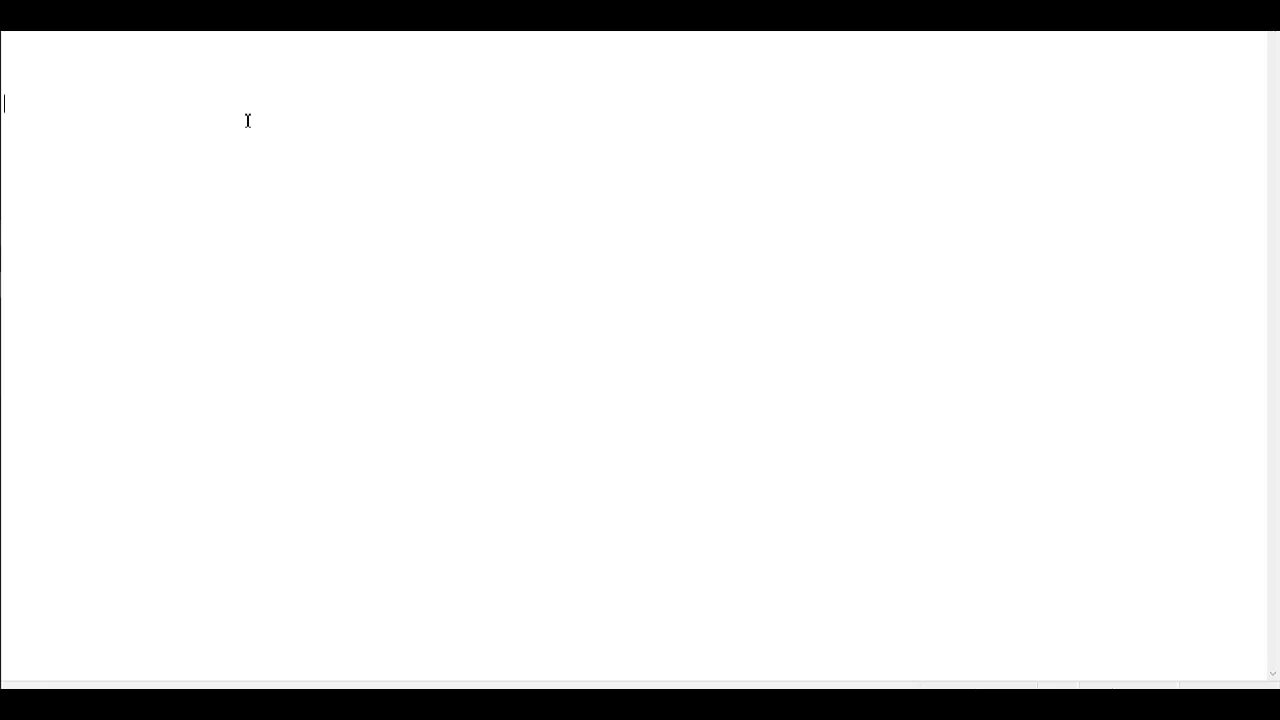
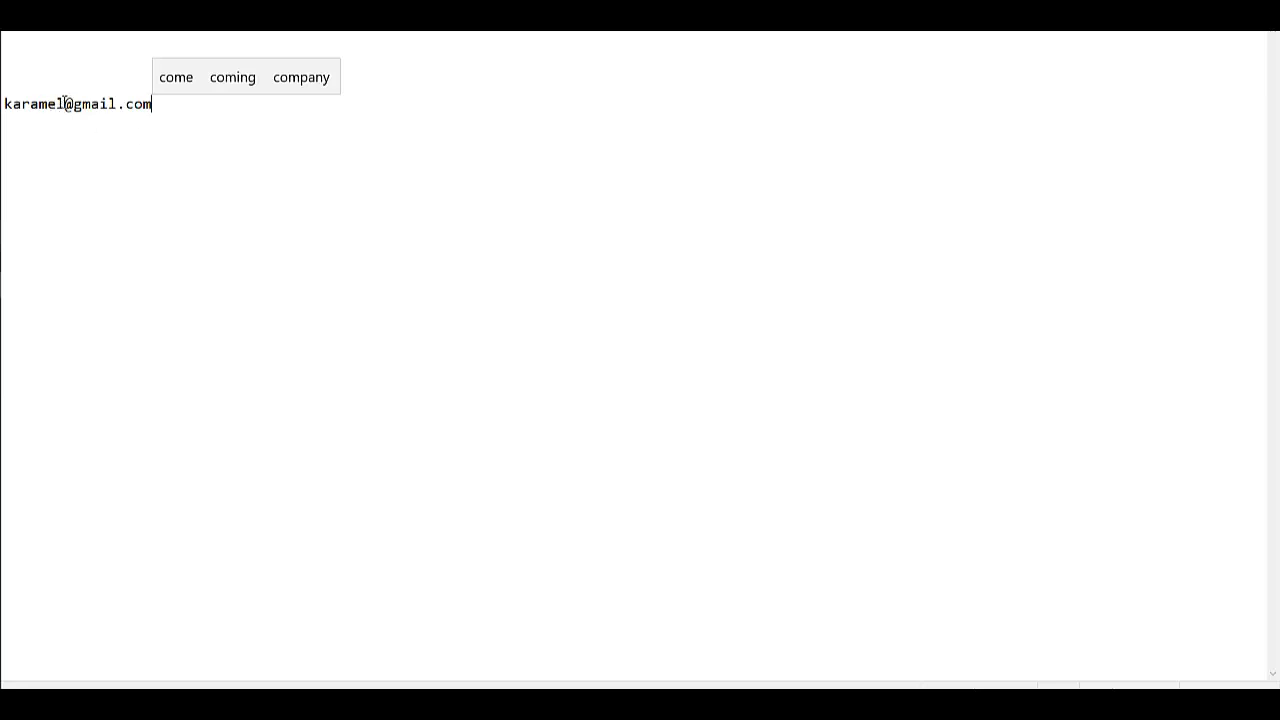
# Type a sample Gmail address and highlight its username and gmail.com domain parts.
pyautogui.moveTo(63, 103); pyautogui.dragTo(169, 117)
pyautogui.click(78, 108)
pyautogui.click(170, 115)
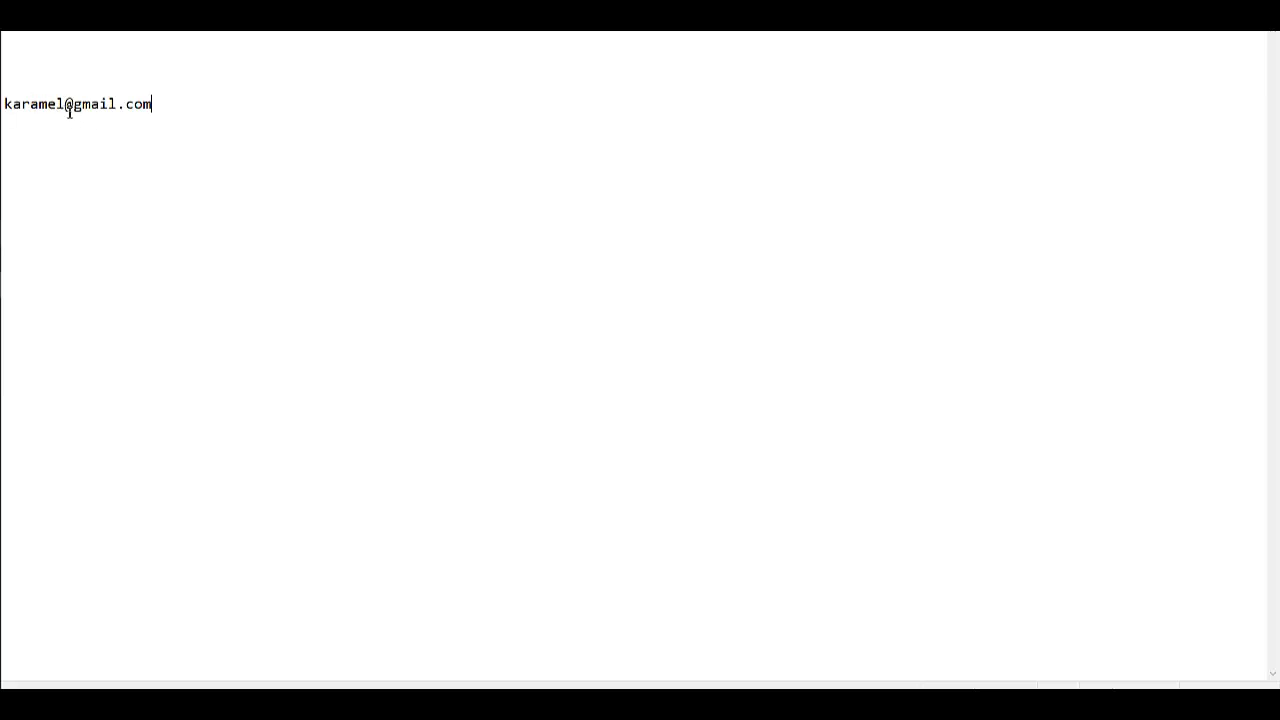
pyautogui.moveTo(72, 113); pyautogui.dragTo(171, 111)
pyautogui.click(171, 111)
# Add an info address and a customer_care address on separate lines below.
pyautogui.press('Return')
pyautogui.press('Return')
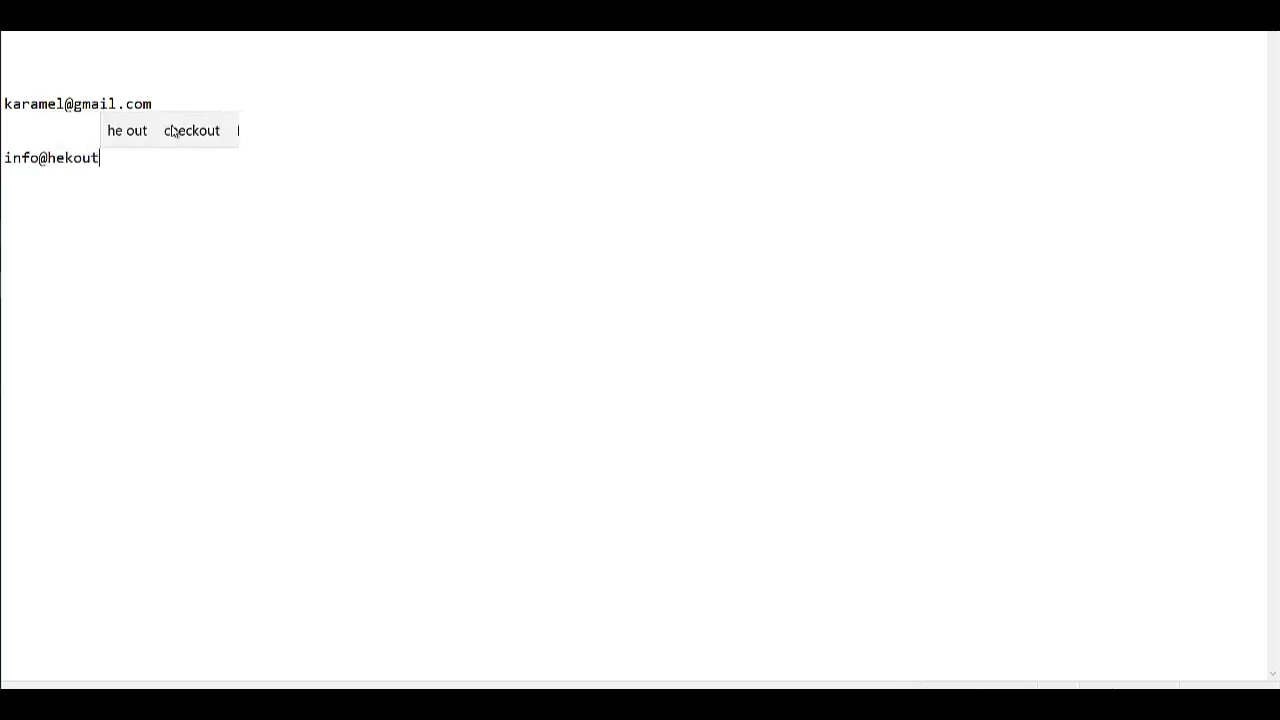
pyautogui.press('Return')
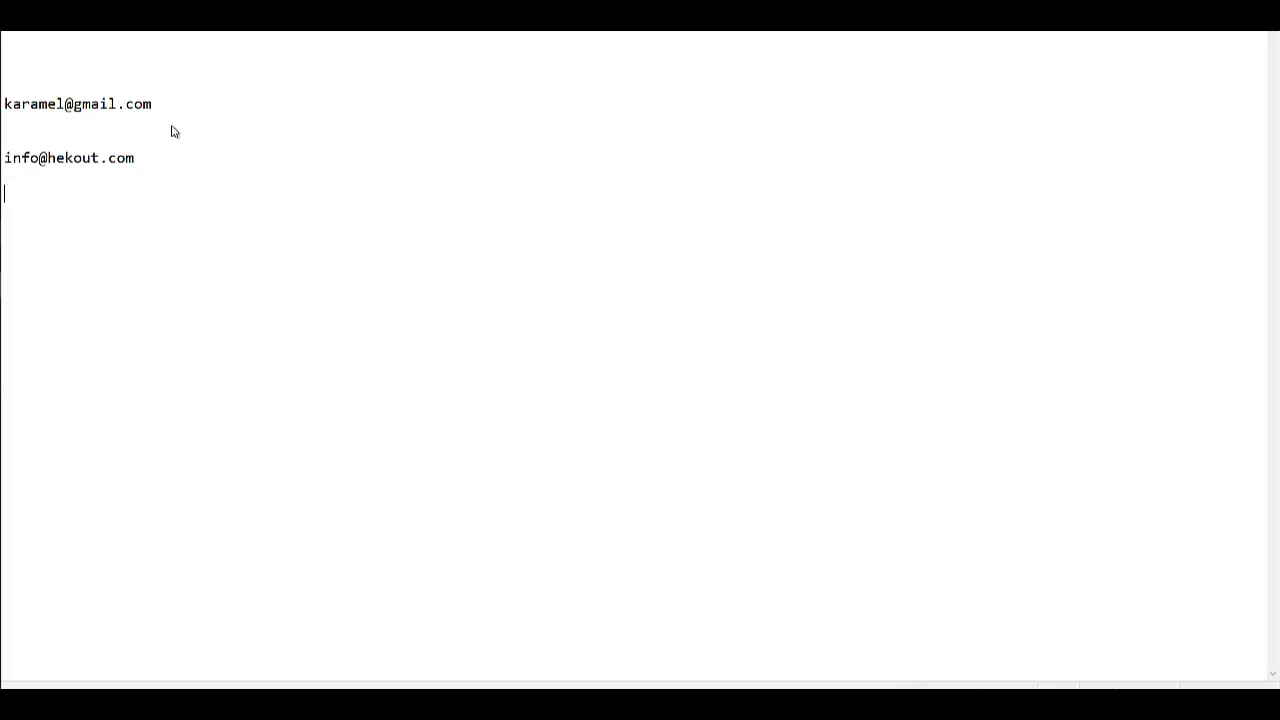
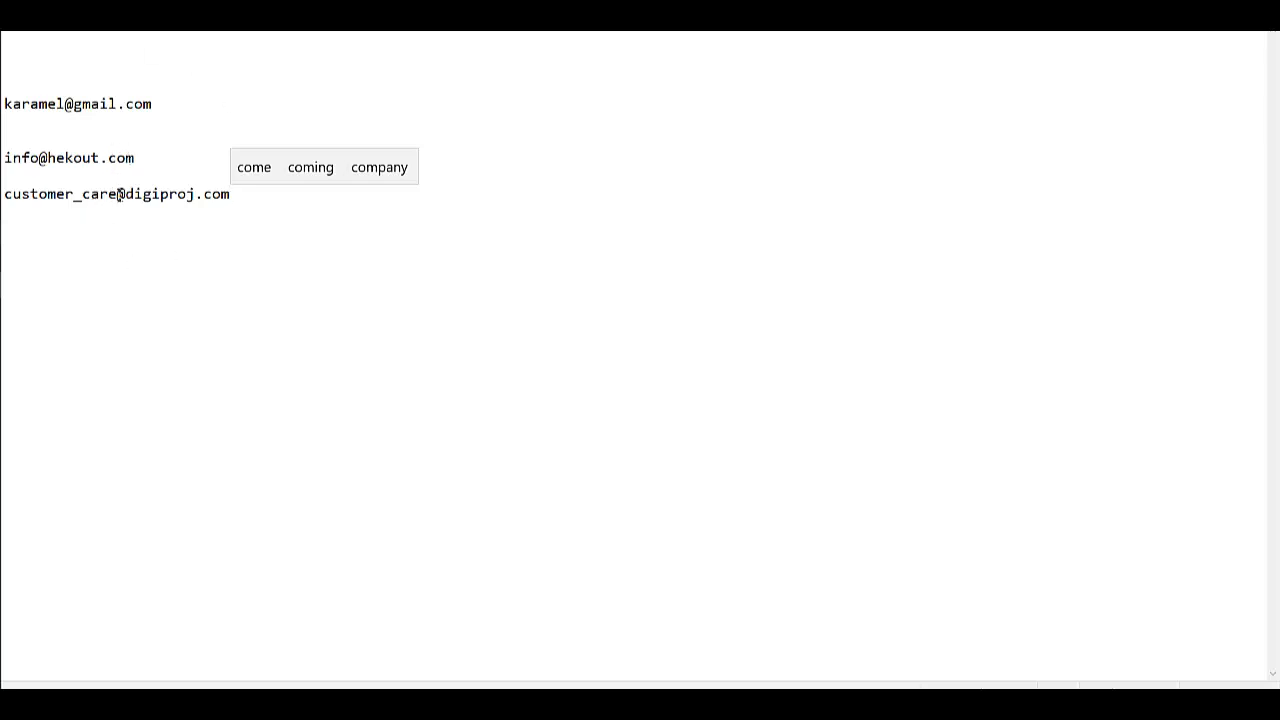
pyautogui.moveTo(118, 194); pyautogui.dragTo(13, 196)
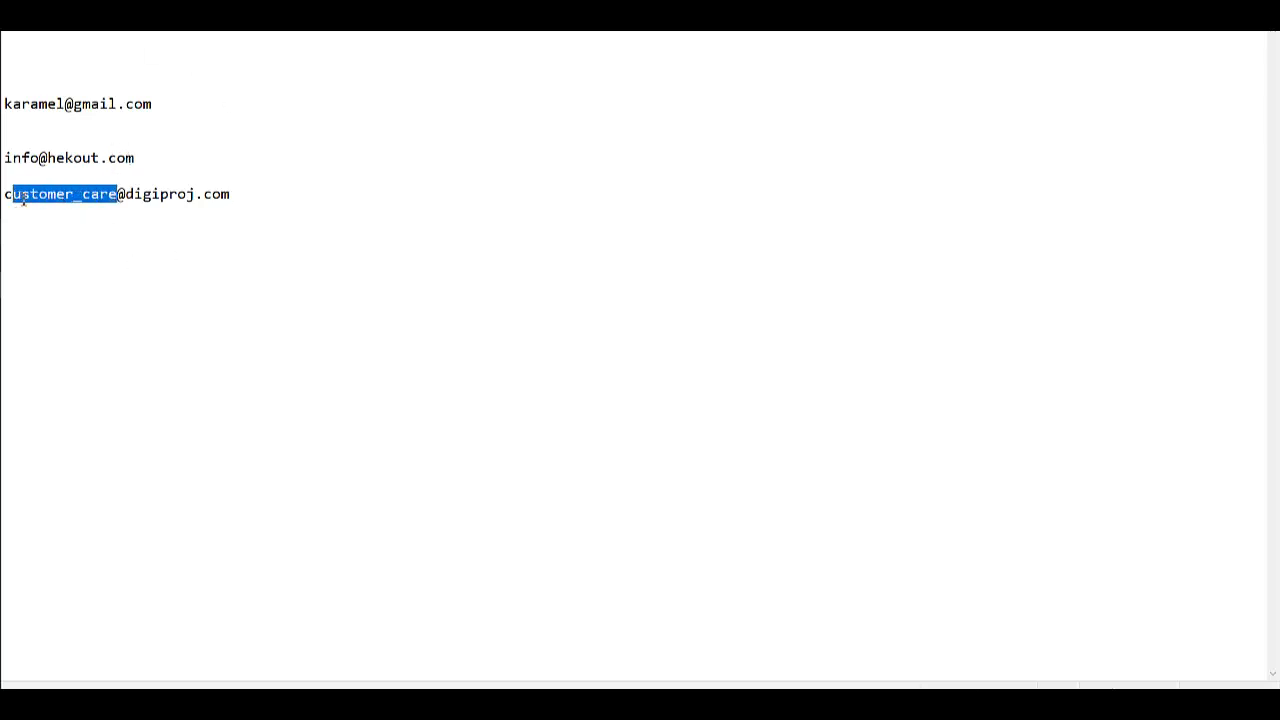
pyautogui.click(129, 197)
pyautogui.moveTo(129, 200); pyautogui.dragTo(266, 208)
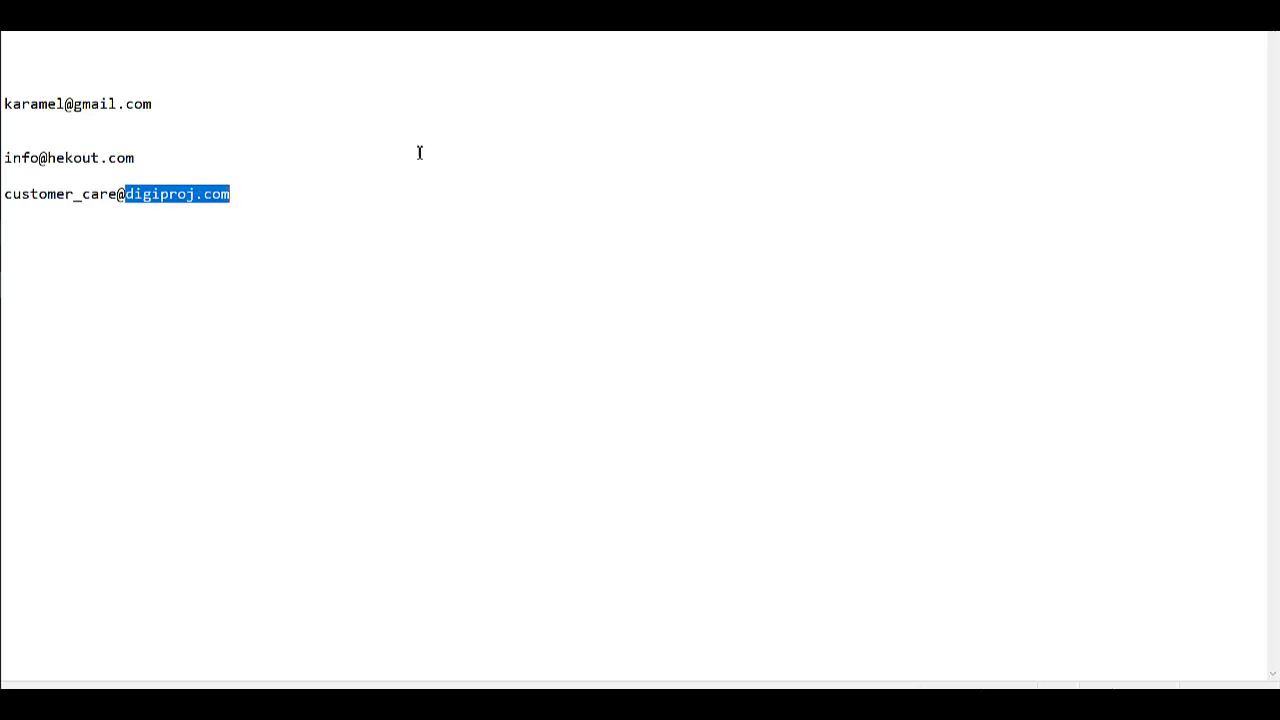
pyautogui.hotkey('alt', 'F4')
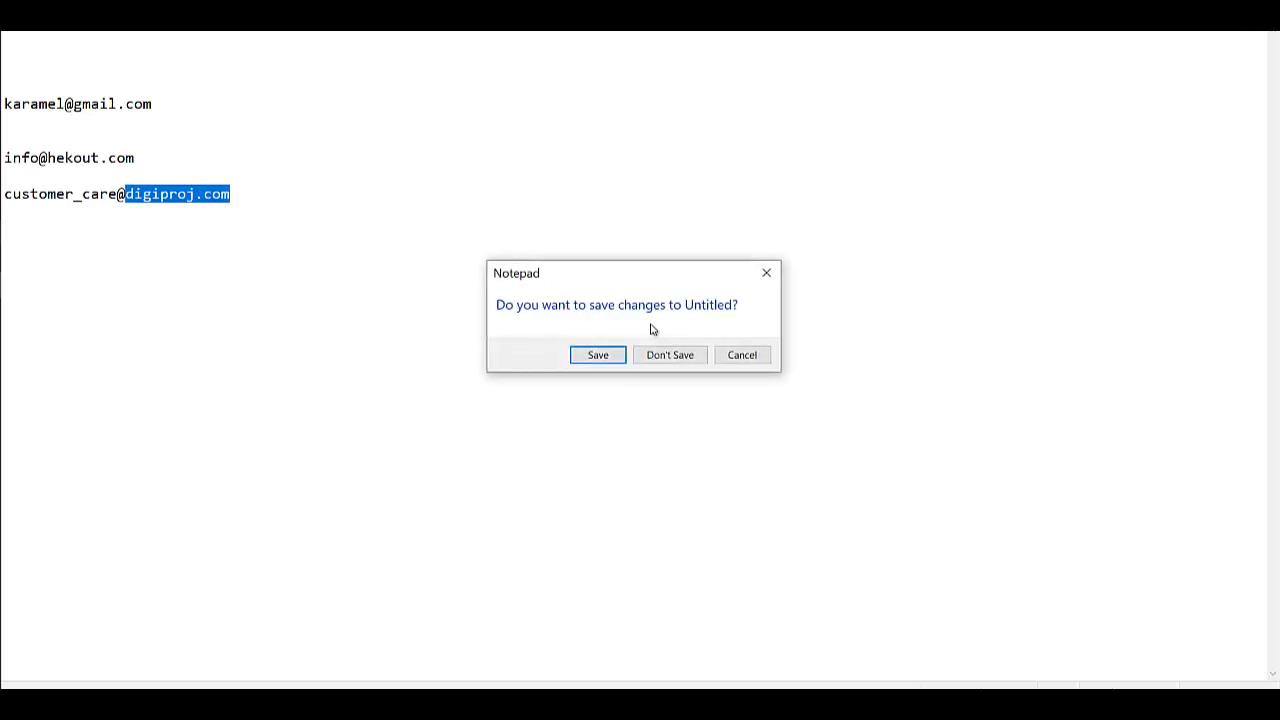
pyautogui.click(668, 358)
pyautogui.scroll(-2, 557, 383)
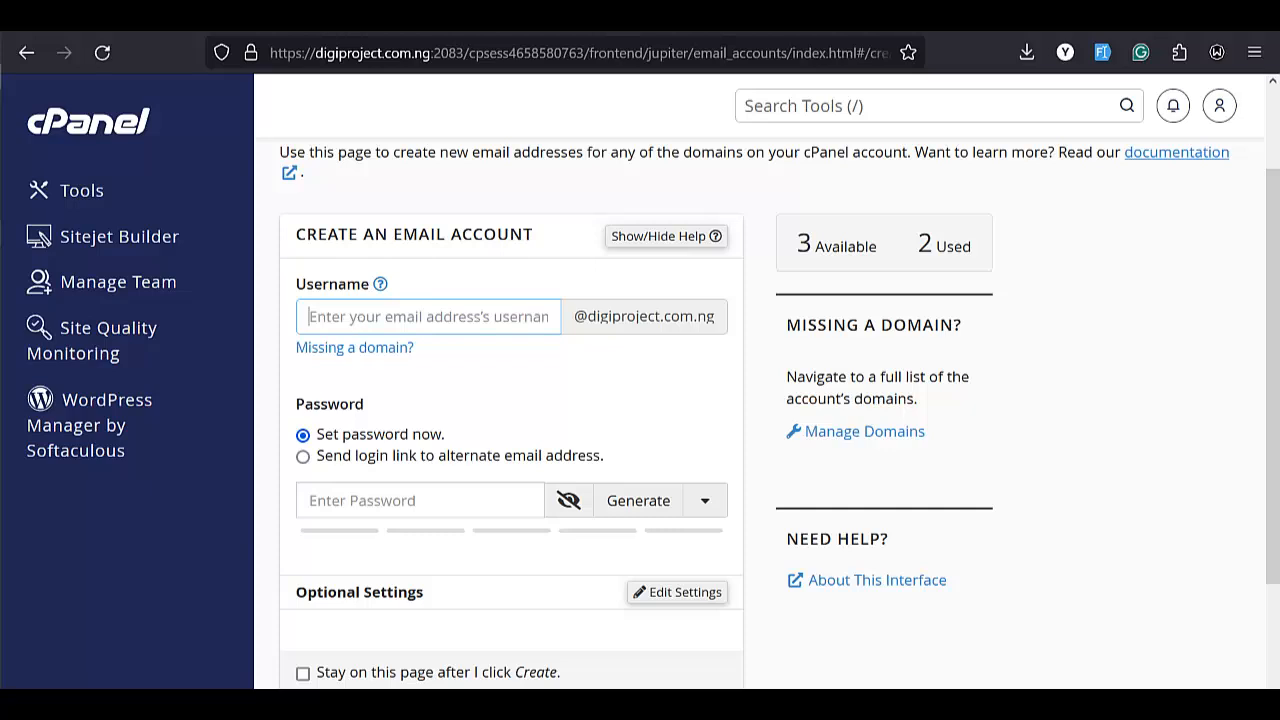
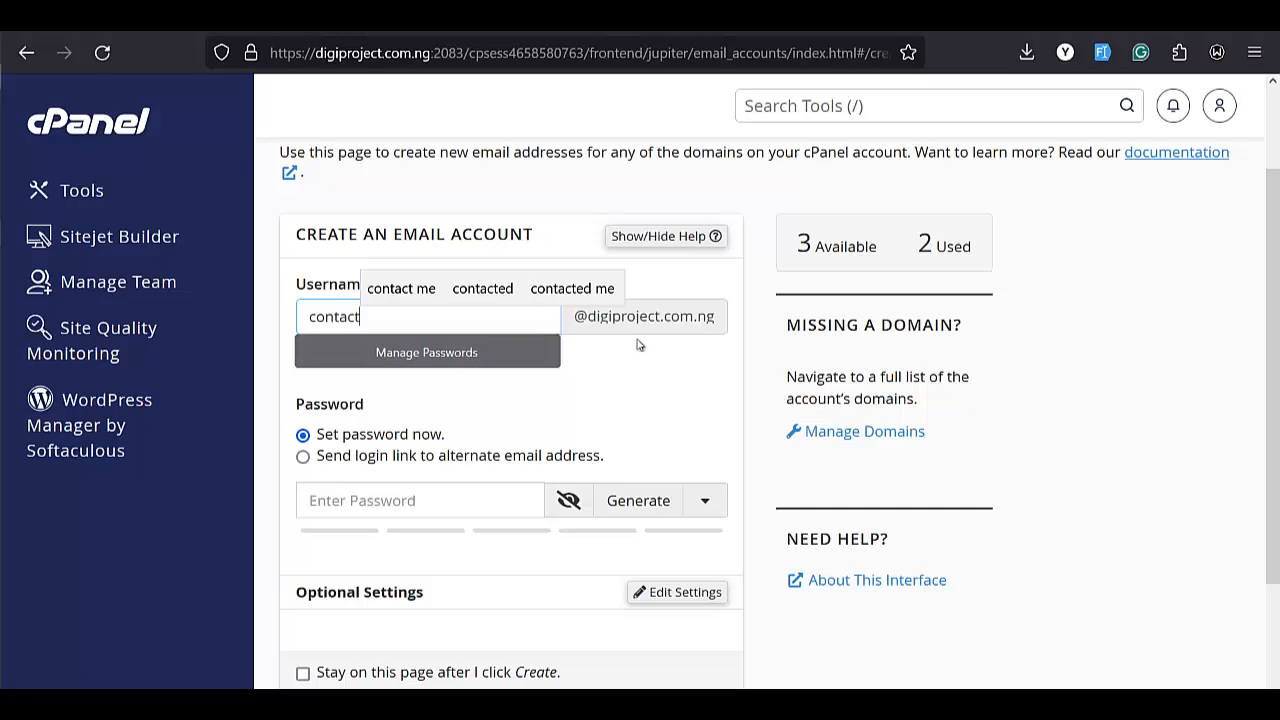
pyautogui.click(488, 371)
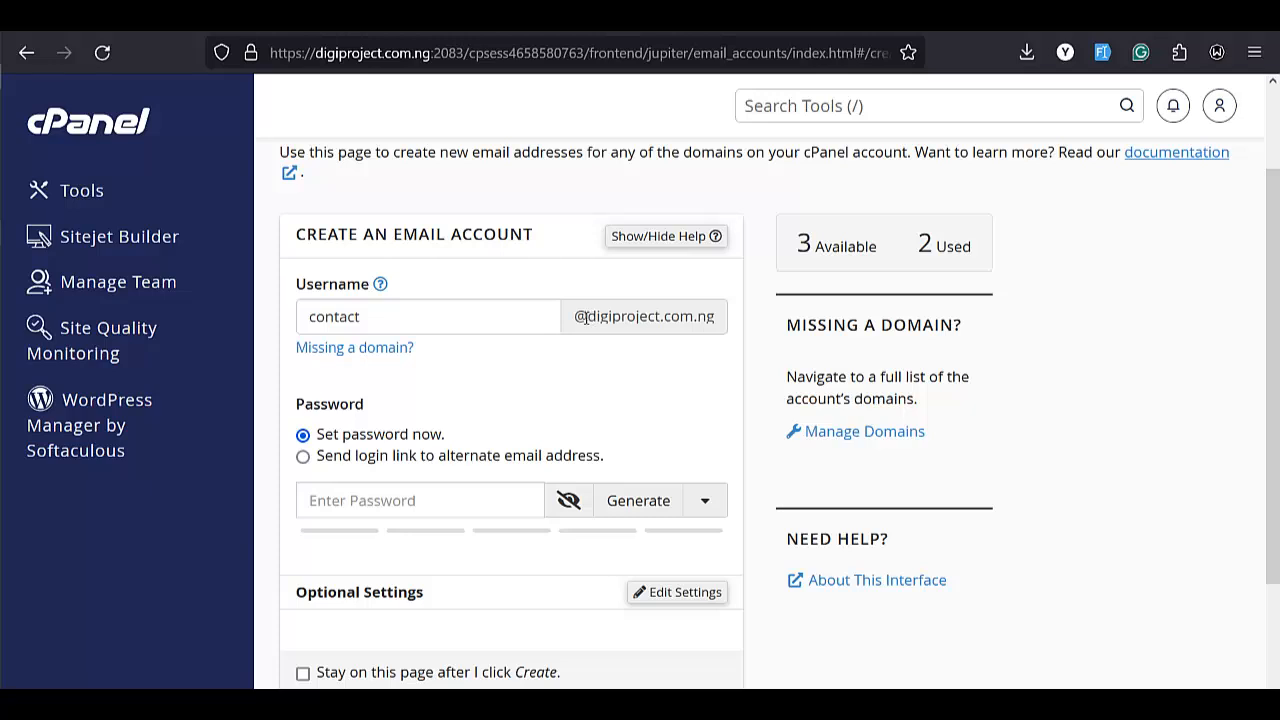
pyautogui.moveTo(584, 316); pyautogui.dragTo(703, 334)
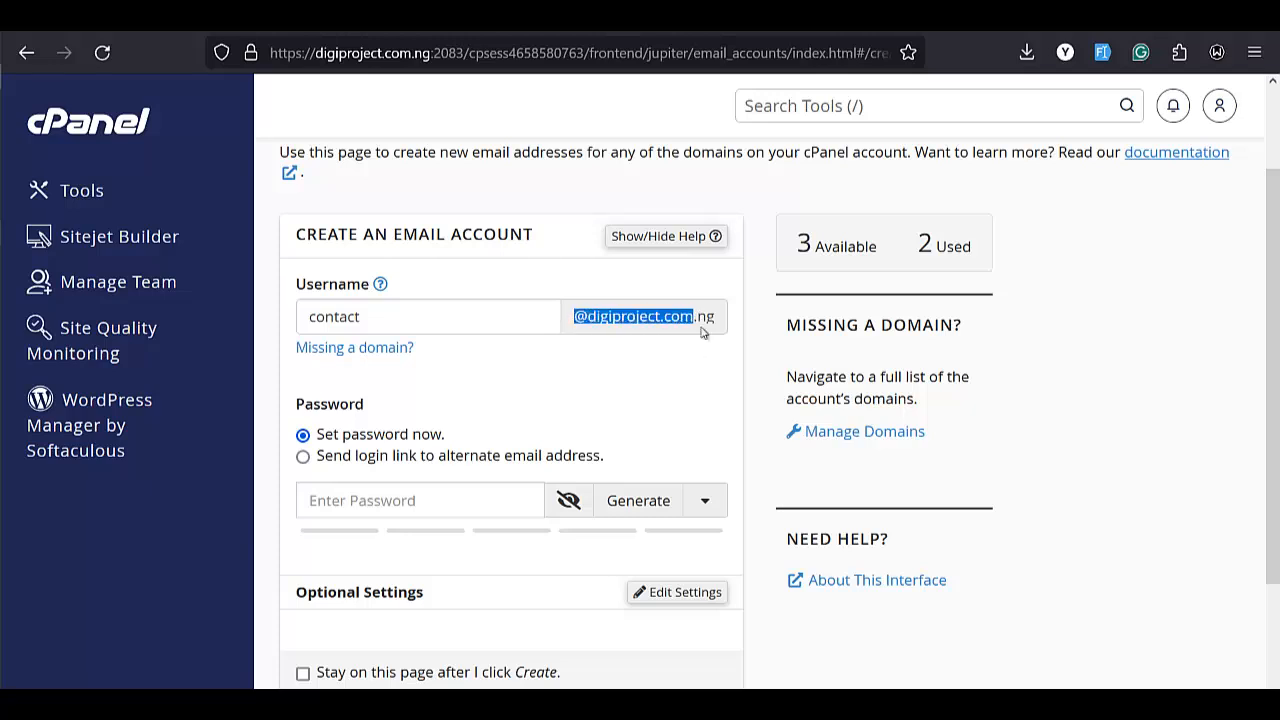
pyautogui.click(682, 342)
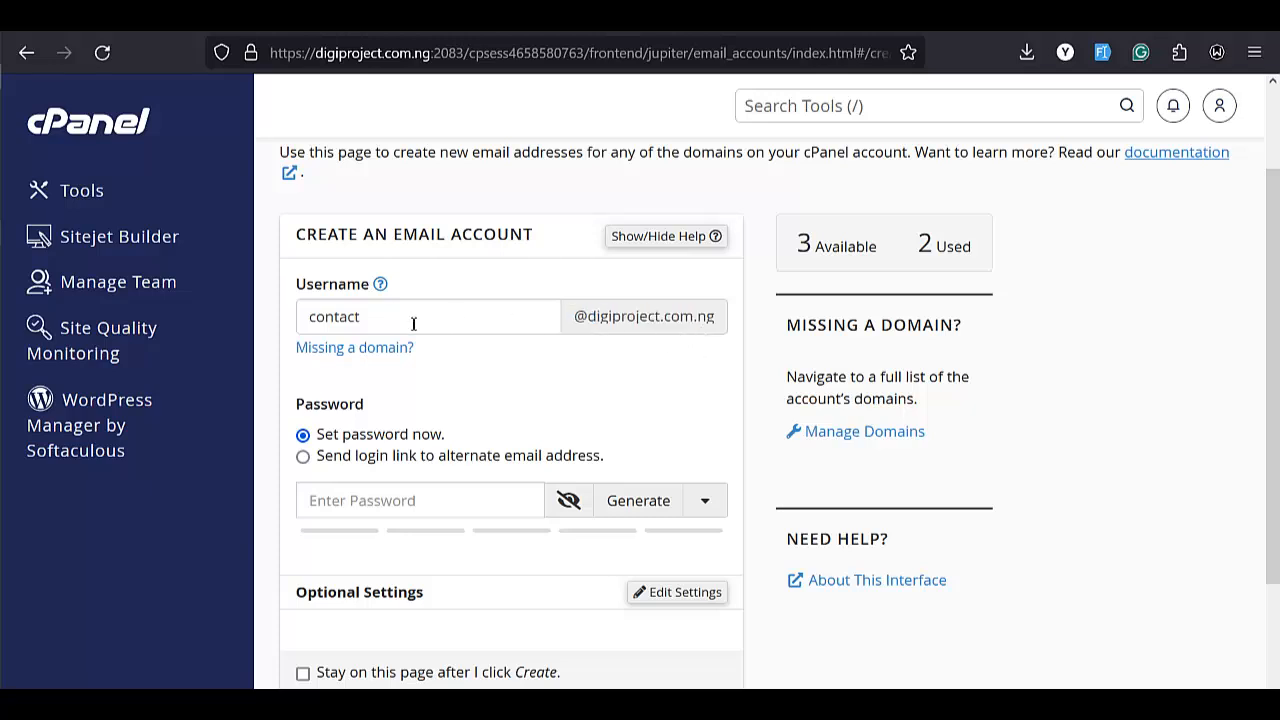
pyautogui.click(349, 317)
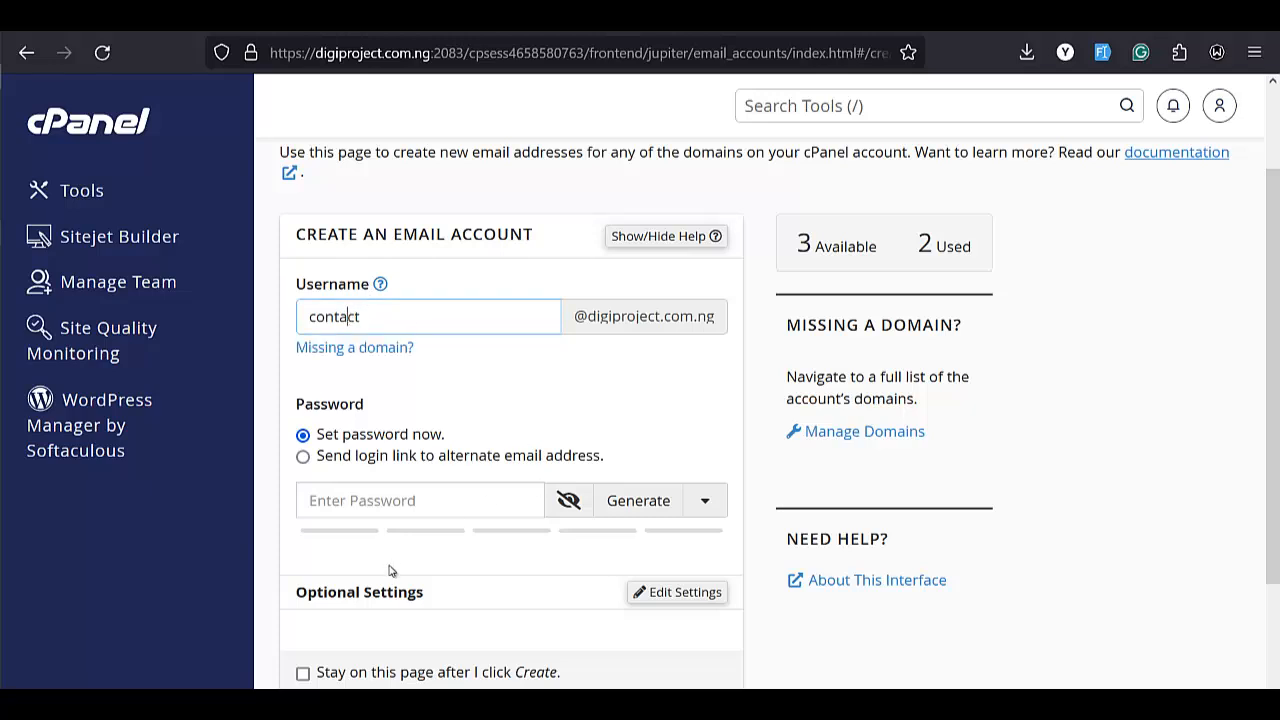
# Enter a strong password, check it with the show/hide toggle, and create the account.
pyautogui.click(443, 503)
pyautogui.scroll(-2, 428, 405)
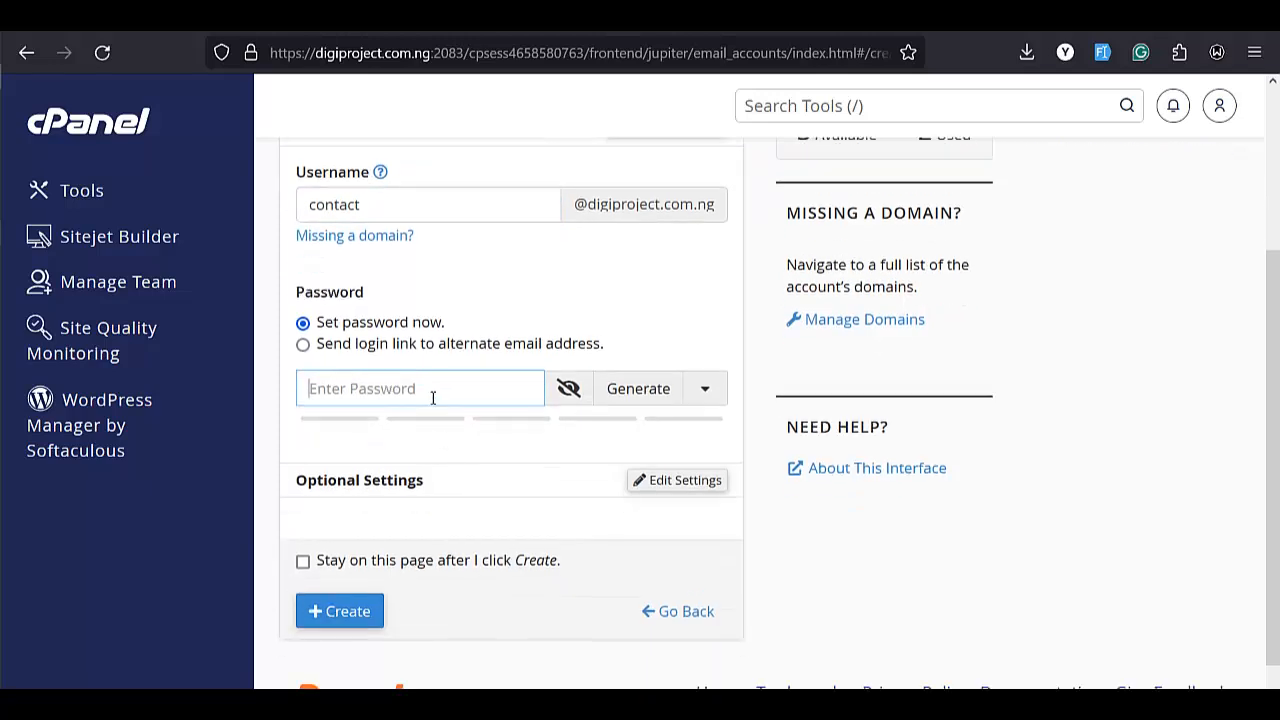
pyautogui.click(431, 397)
pyautogui.write('••••••••')
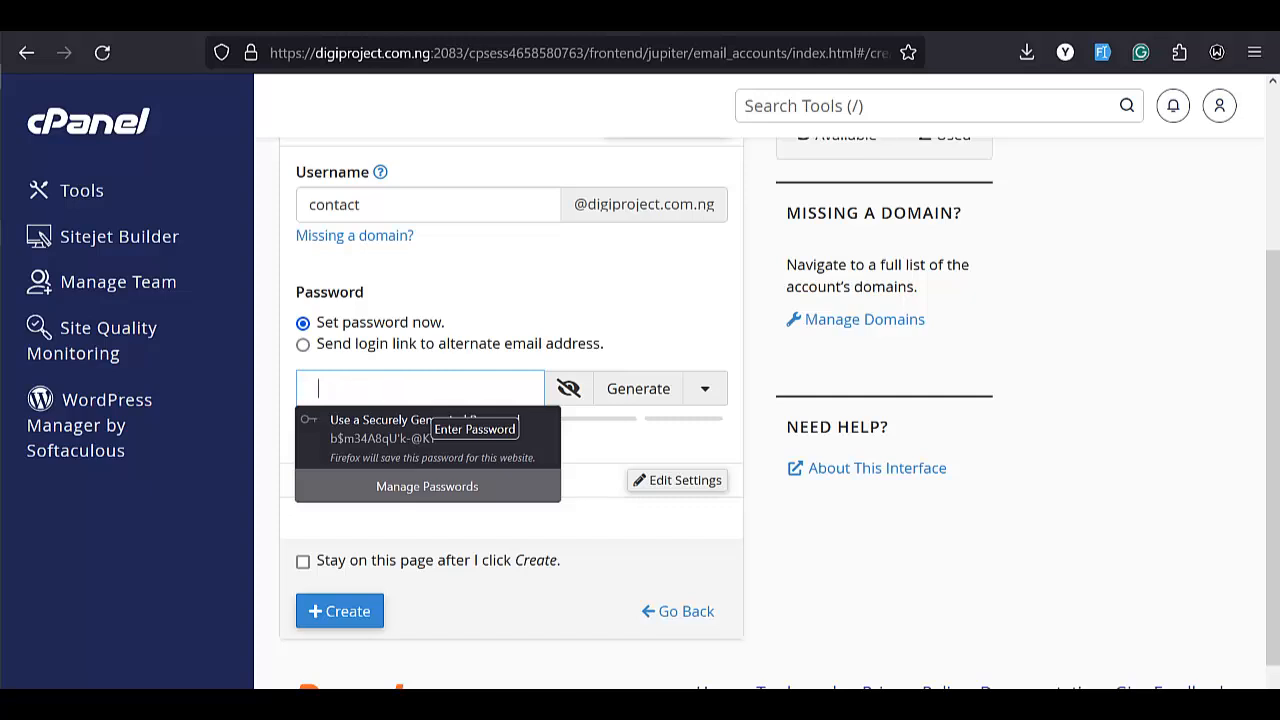
pyautogui.write('•••••')
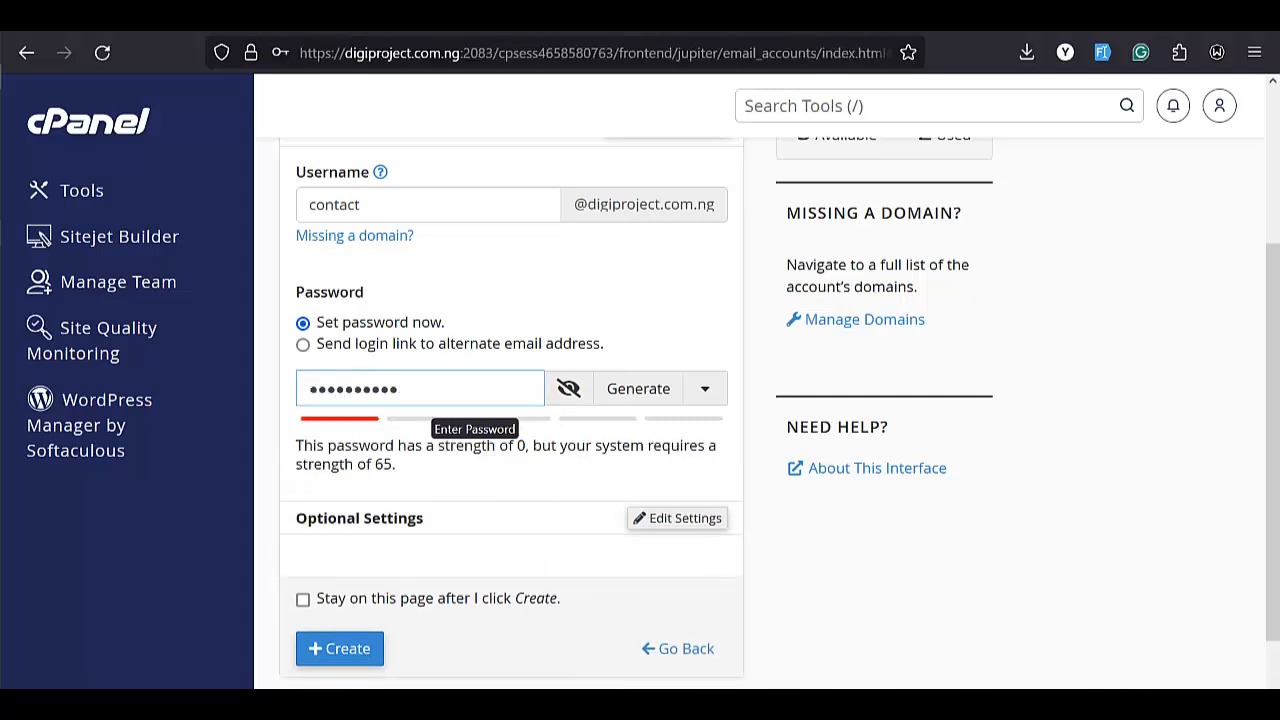
pyautogui.click(566, 388)
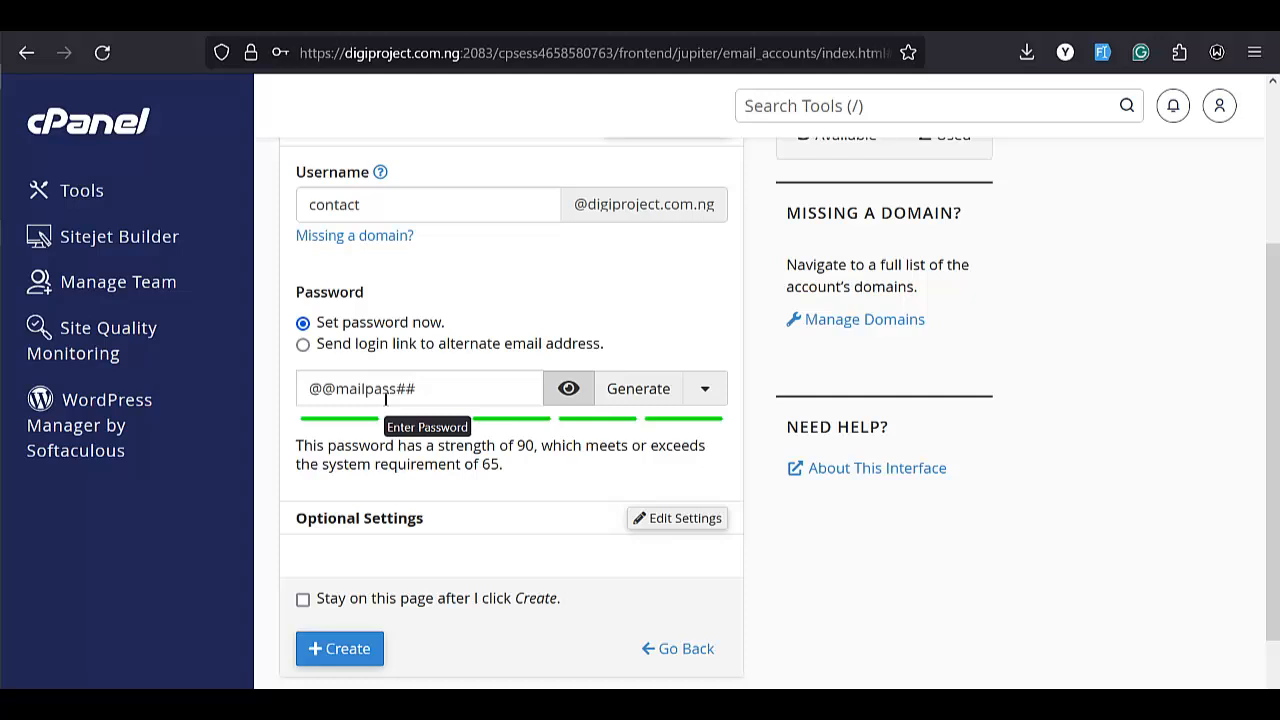
pyautogui.click(563, 388)
pyautogui.click(563, 388)
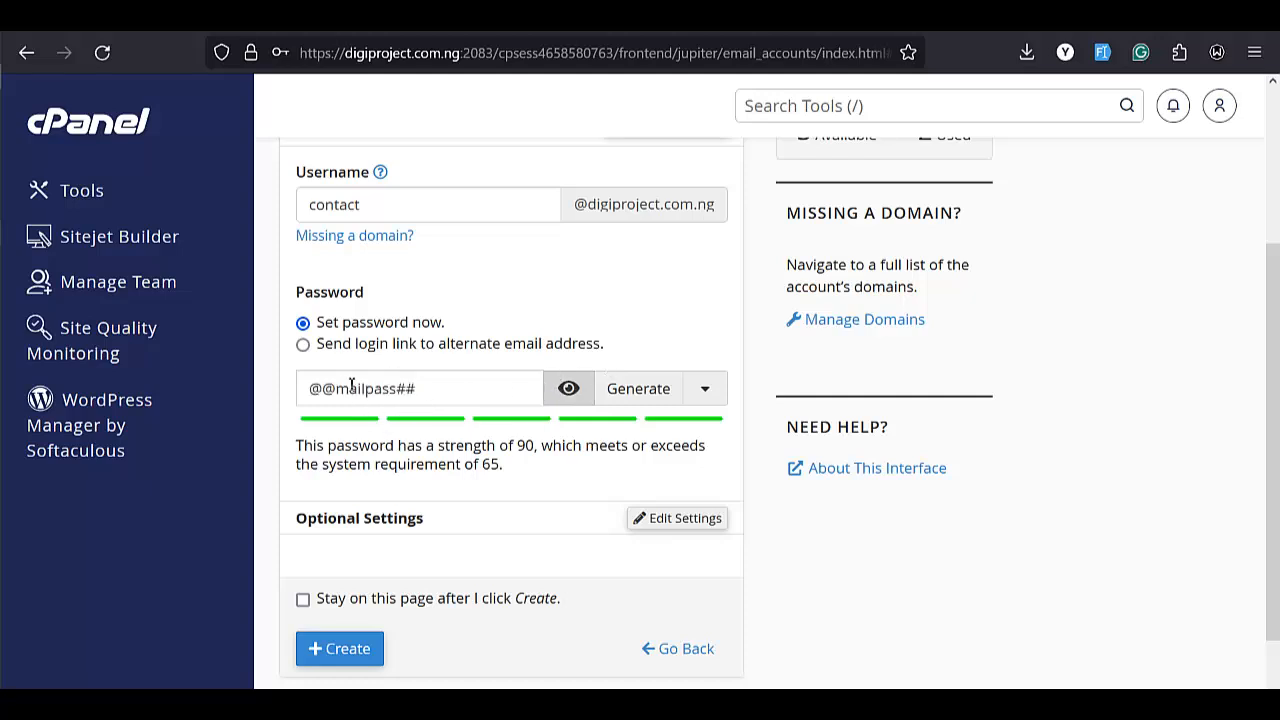
pyautogui.scroll(-1, 391, 440)
pyautogui.scroll(-1, 391, 440)
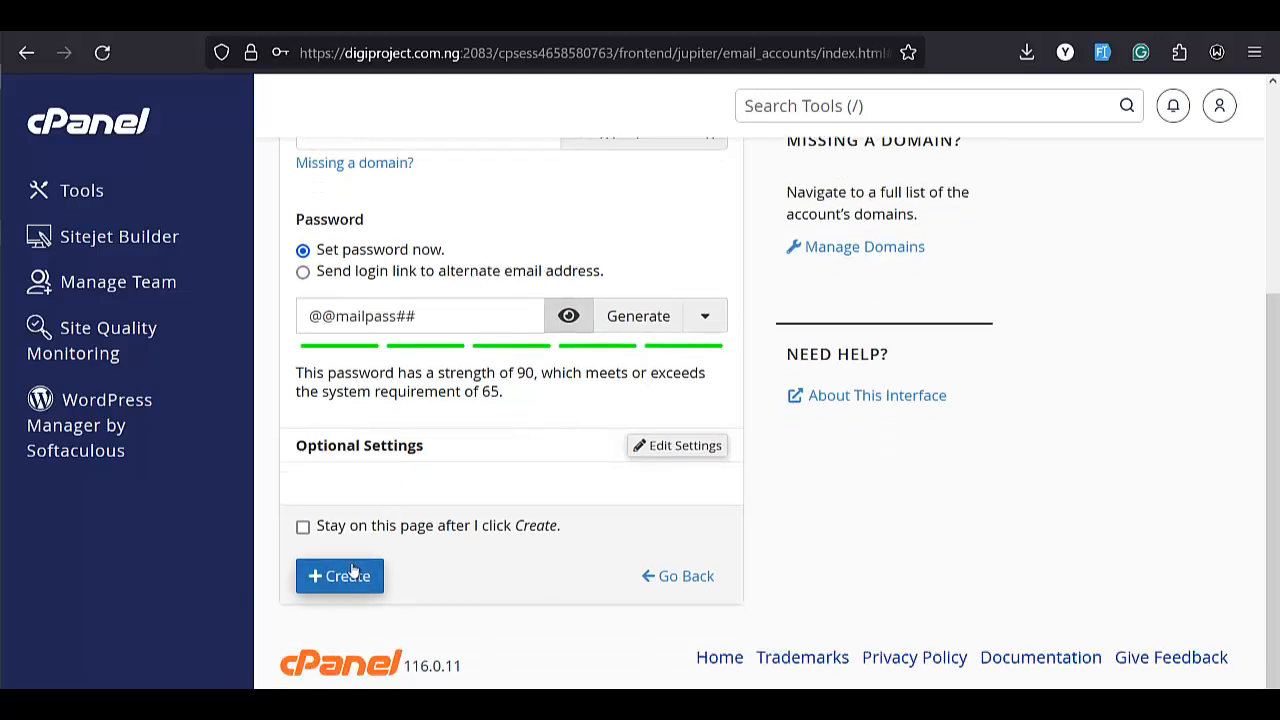
pyautogui.click(351, 570)
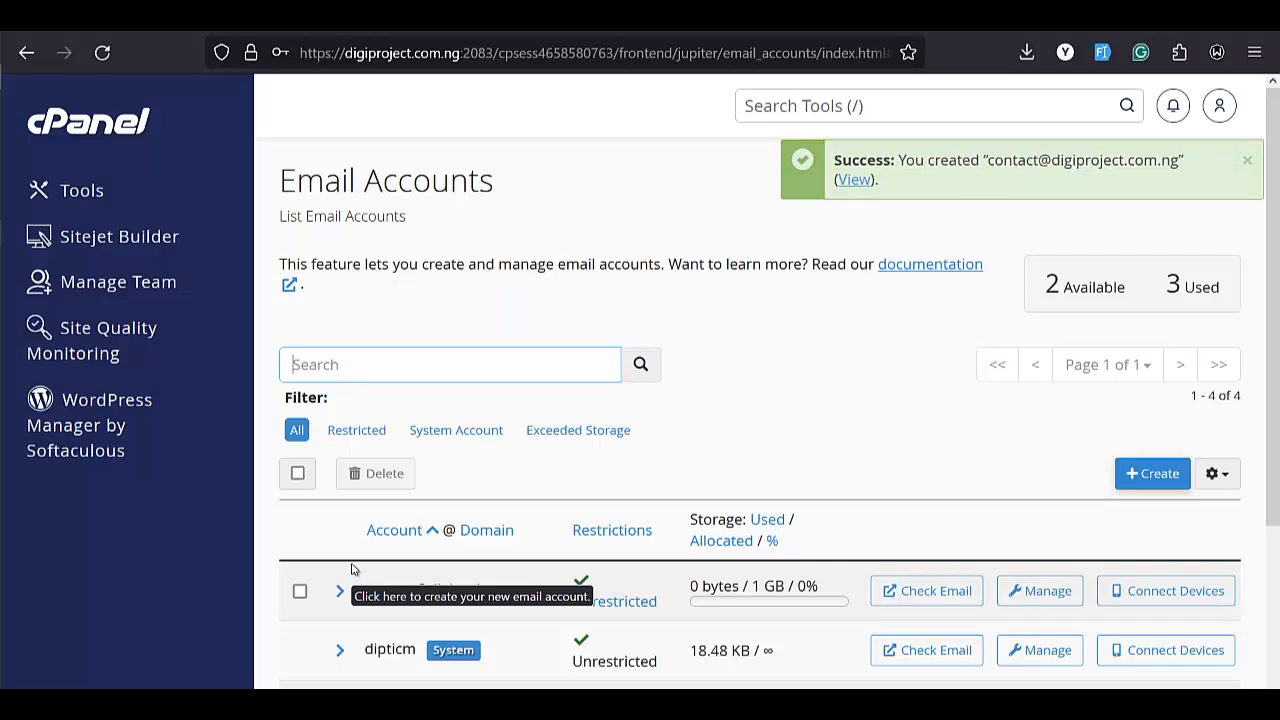
# Scroll the Email Accounts list to find the new contact mailbox at 0 bytes of 1 GB.
pyautogui.scroll(-3, 497, 548)
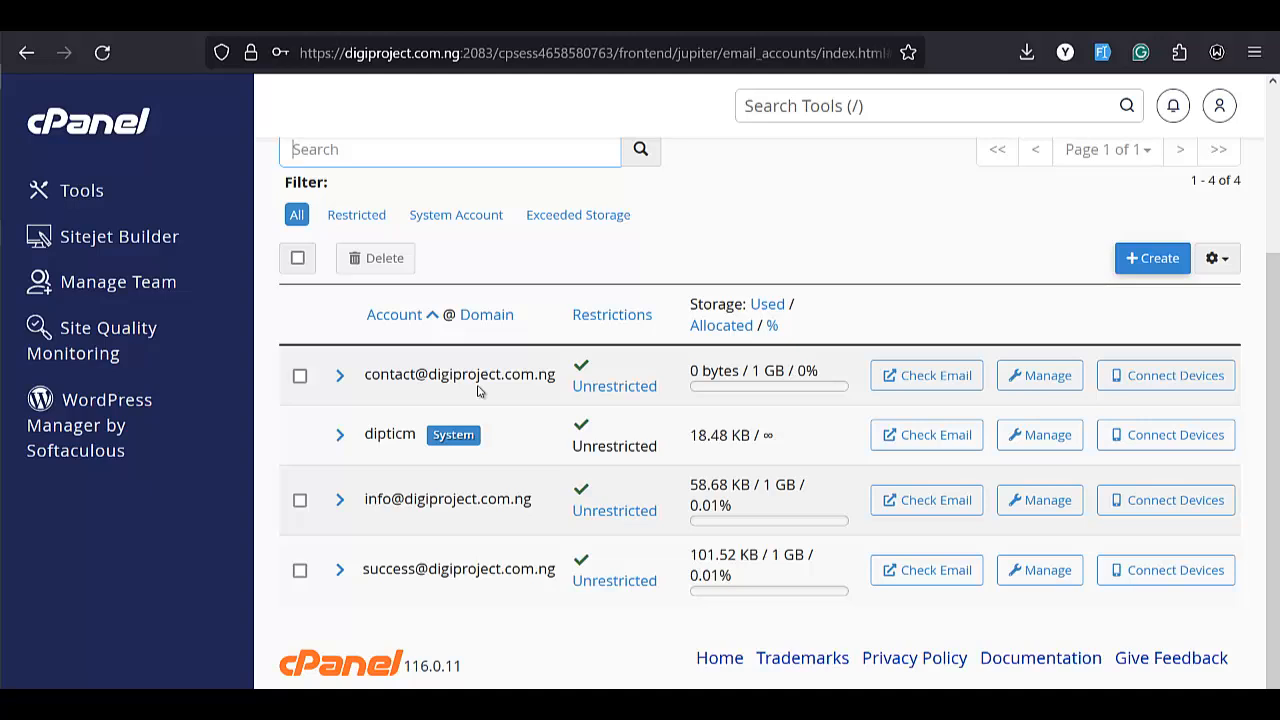
# Load digiproject.com.ng/webmail in a new Firefox tab to reach the Webmail login.
pyautogui.hotkey('ctrl', 't')
pyautogui.write('digi')
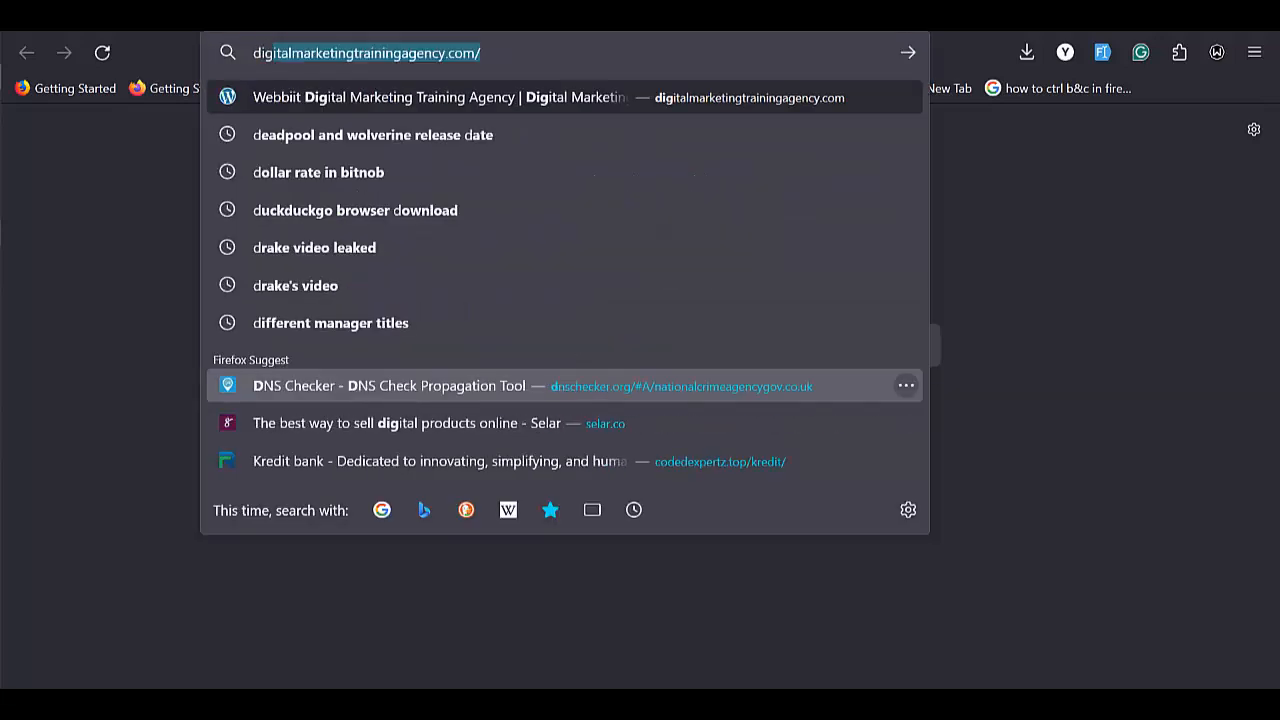
pyautogui.write('project')
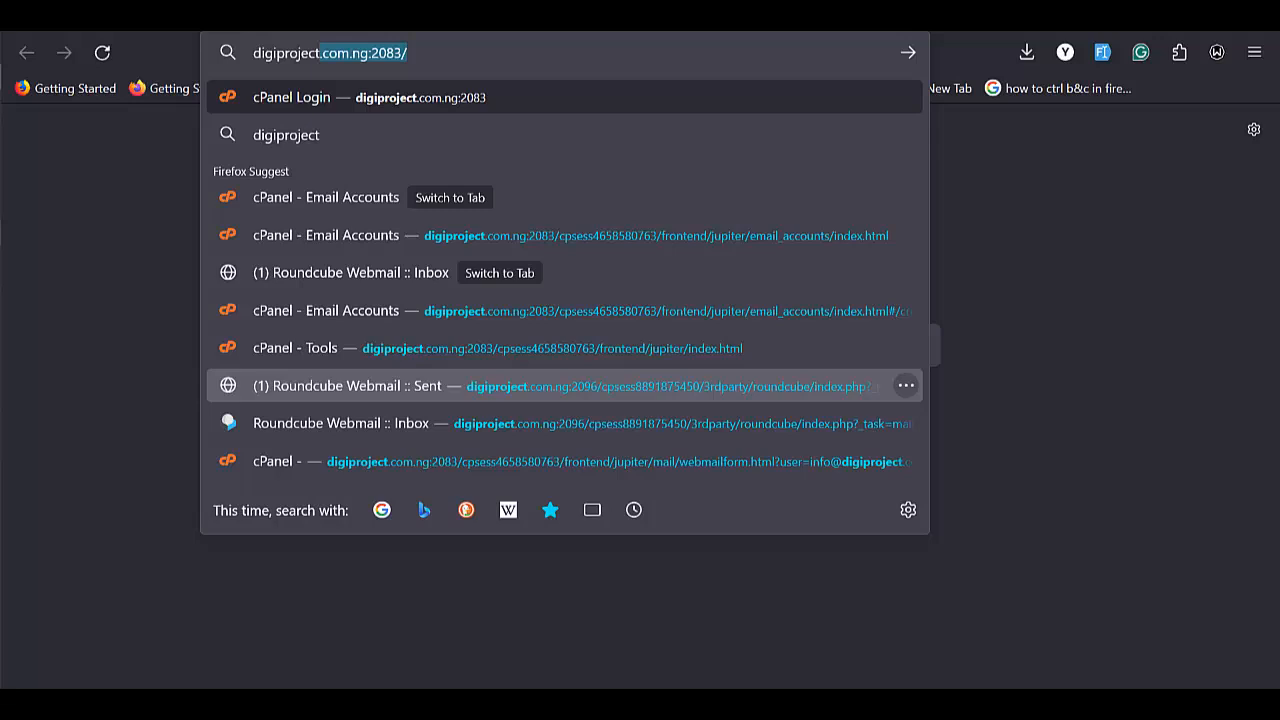
pyautogui.press('Right')
pyautogui.press('BackSpace')
pyautogui.press('BackSpace')
pyautogui.press('BackSpace')
pyautogui.press('BackSpace')
pyautogui.press('BackSpace')
pyautogui.press('BackSpace')
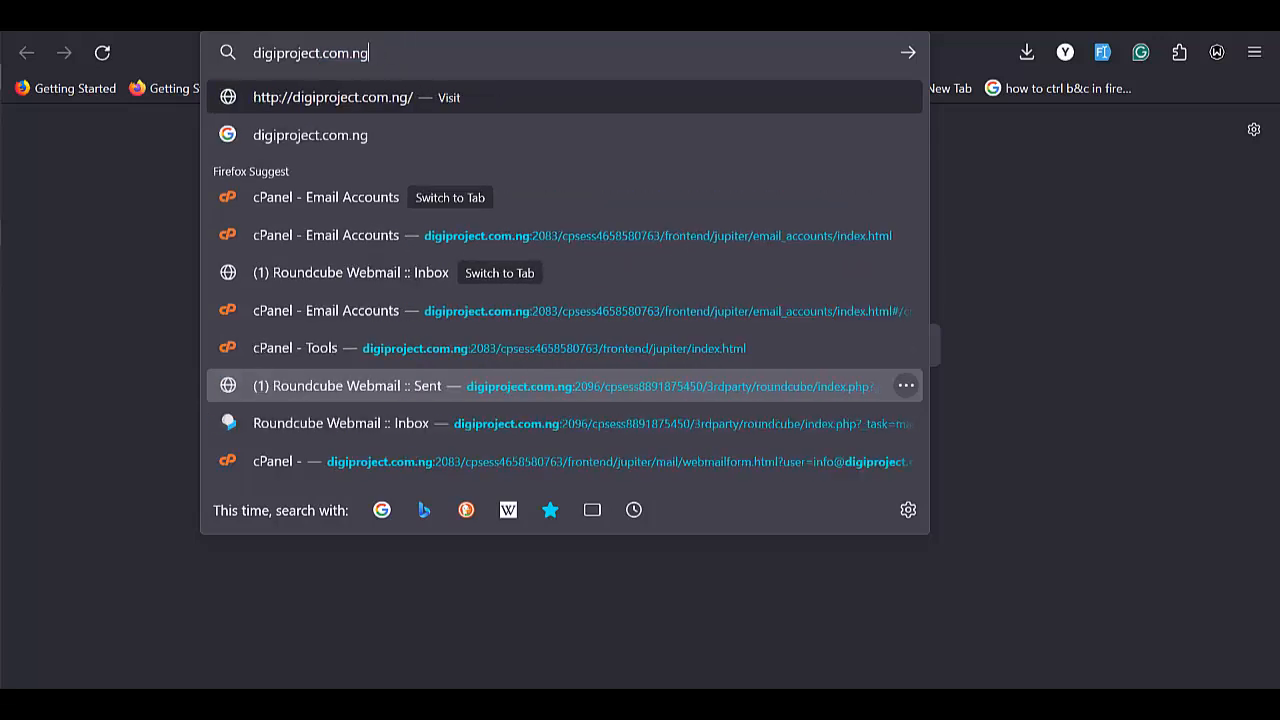
pyautogui.write('/')
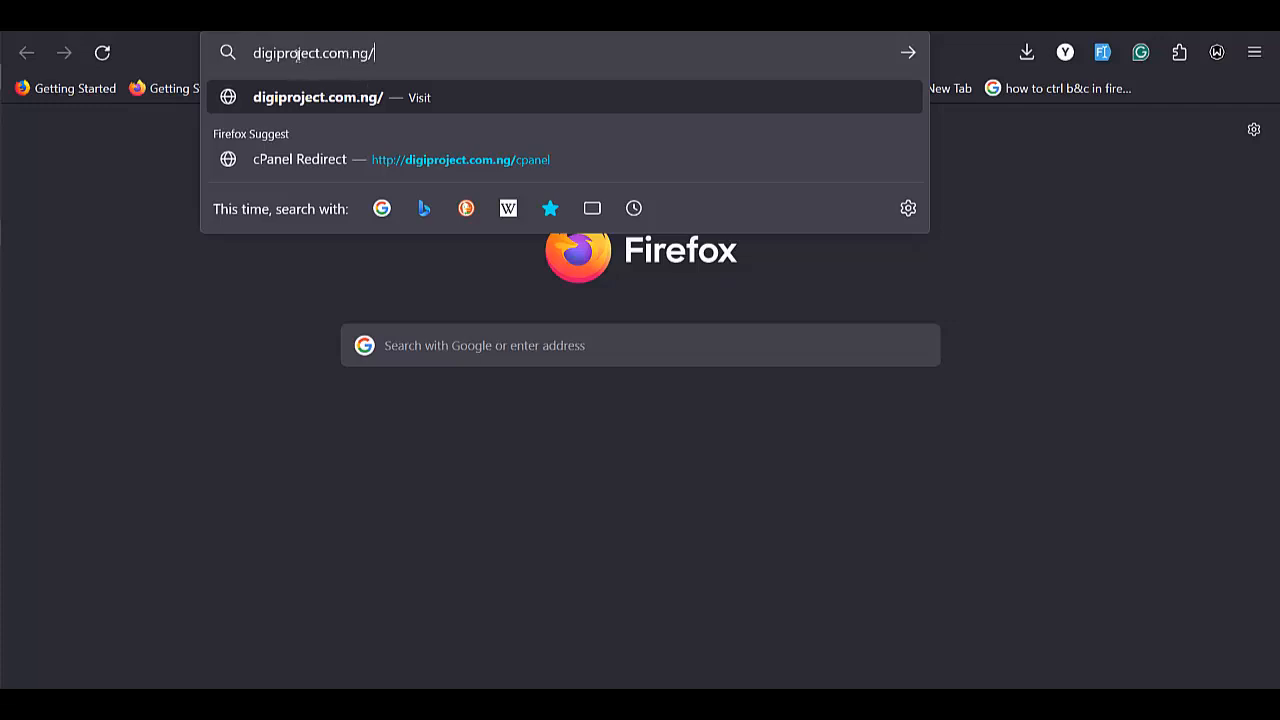
pyautogui.write('w')
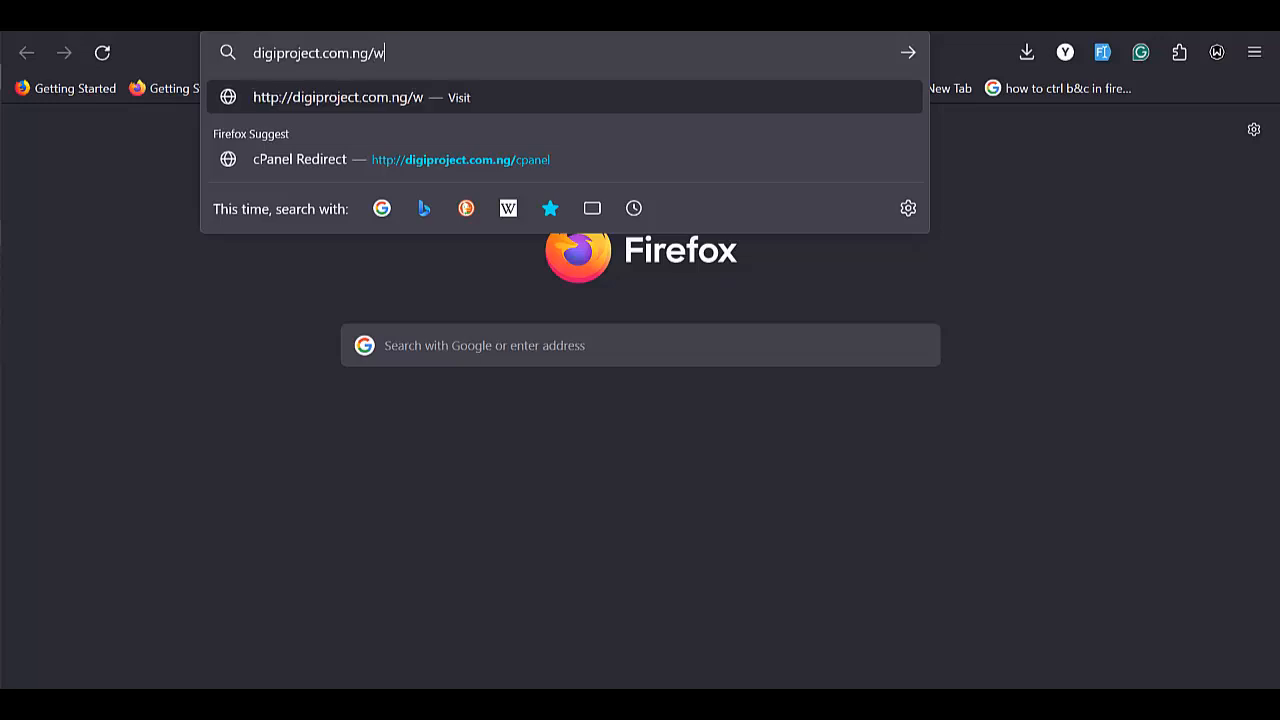
pyautogui.write('ebmail')
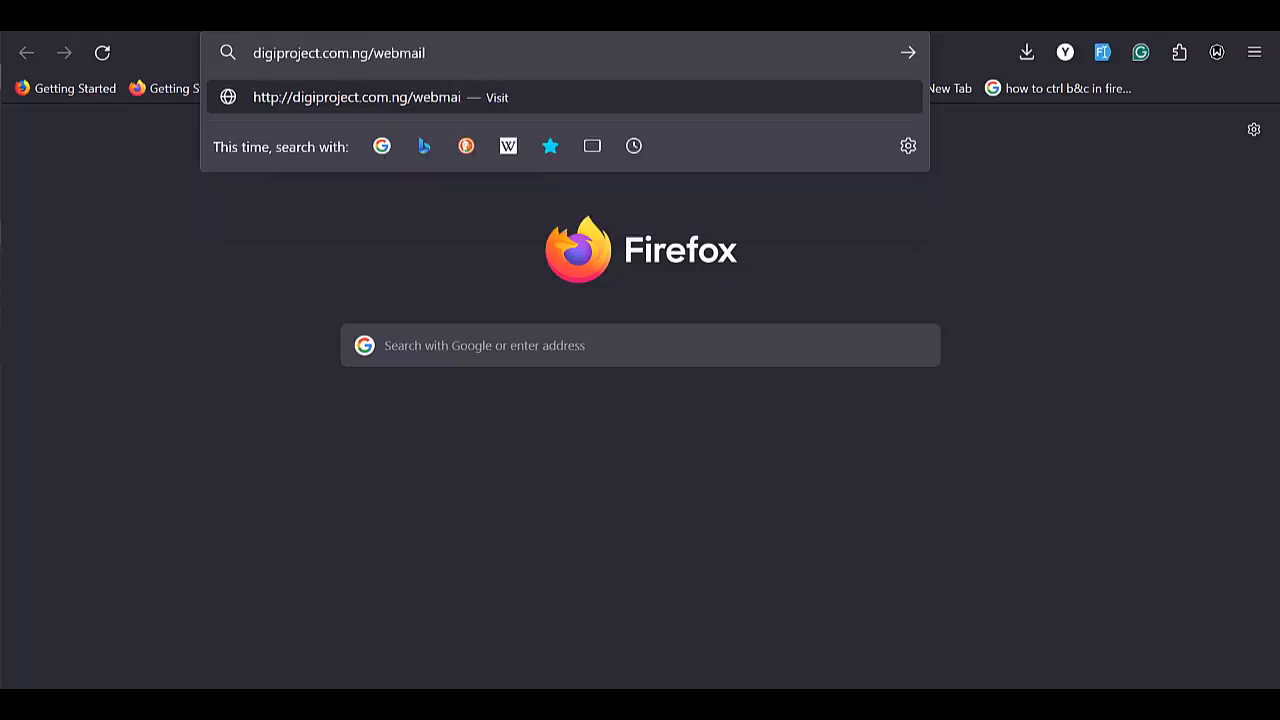
pyautogui.press('Return')
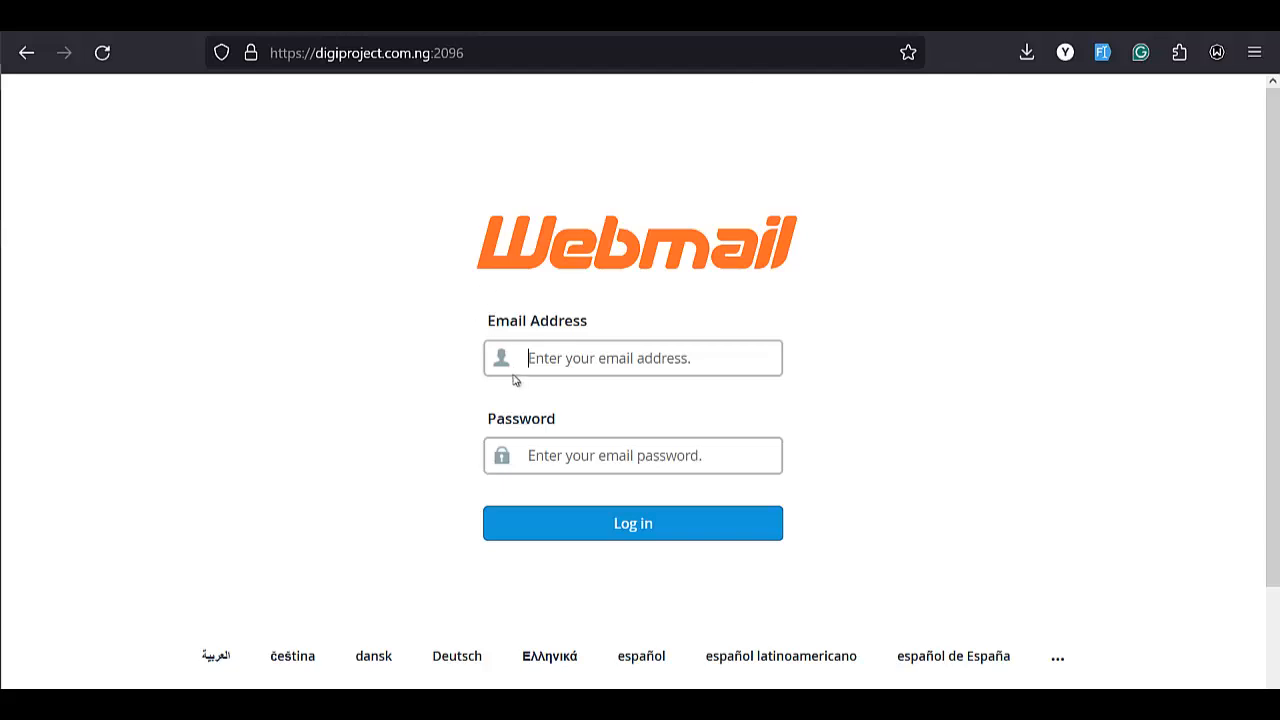
# Log in to Webmail as the contact mailbox, pasting digiproject.com.ng from the address bar.
pyautogui.click(610, 370)
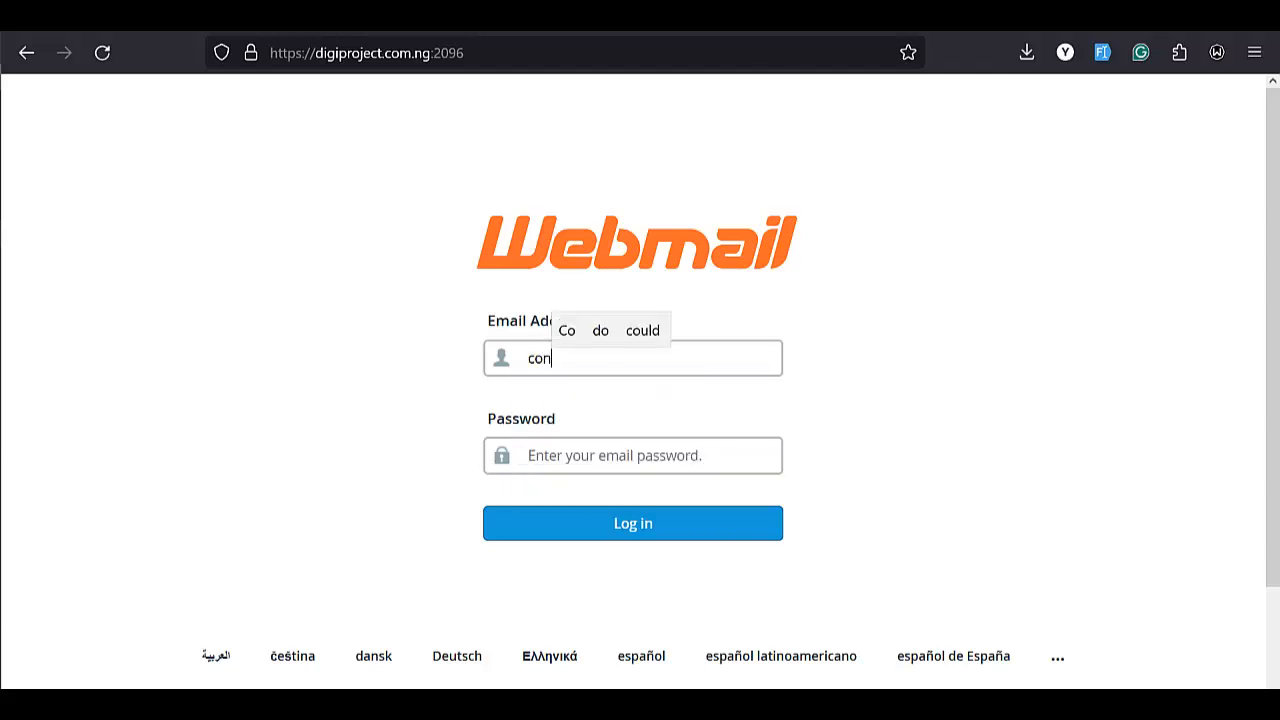
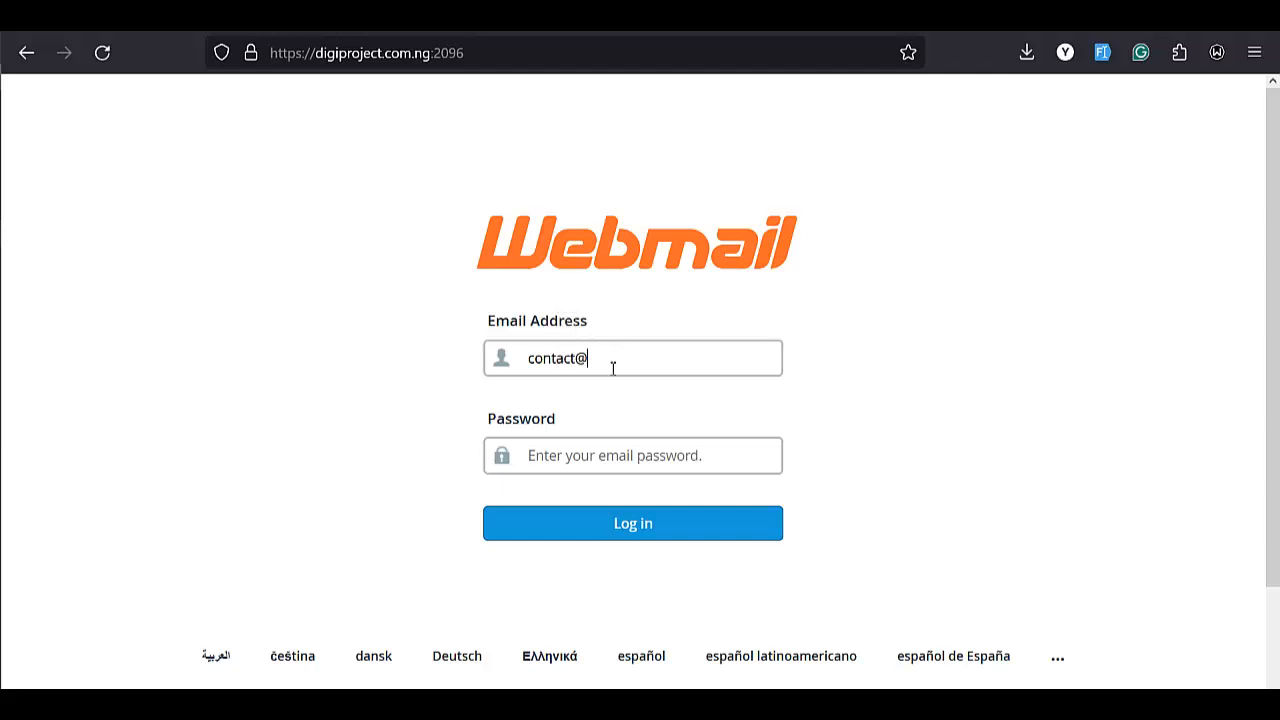
pyautogui.click(423, 53)
pyautogui.click(440, 53)
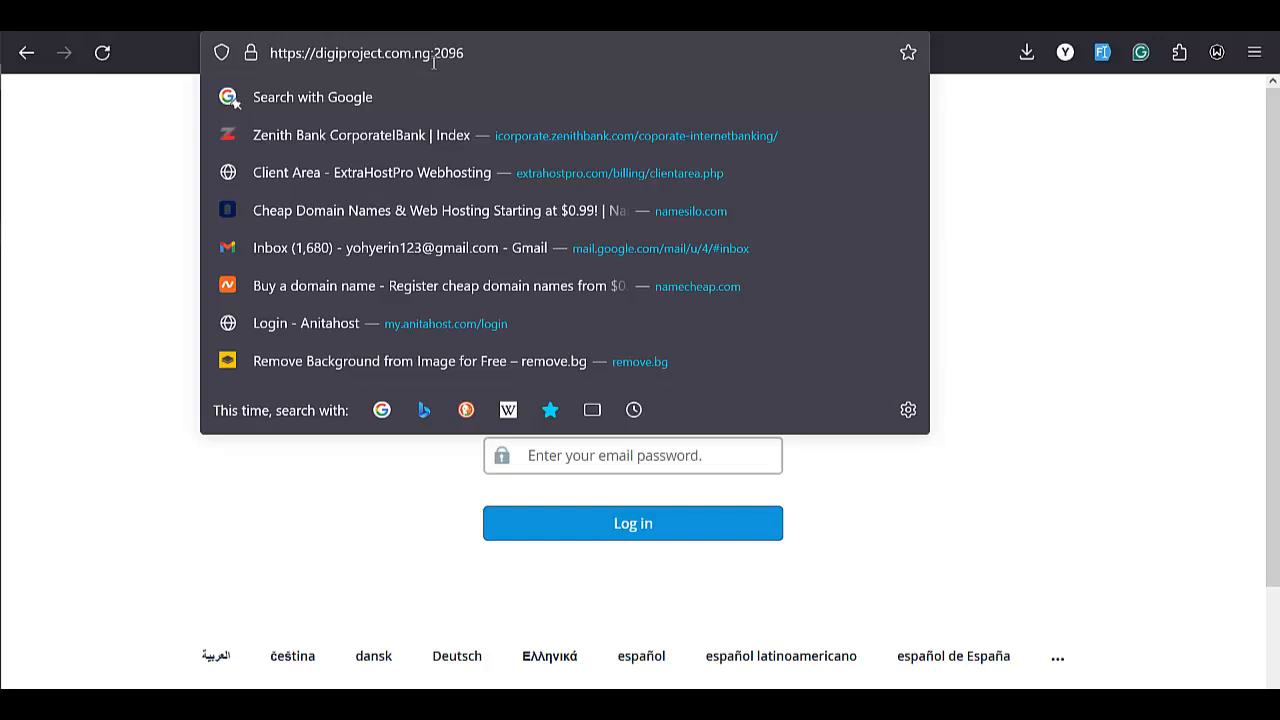
pyautogui.hotkey('ctrl', 'shift', 'Left')
pyautogui.hotkey('ctrl', 'shift', 'Left')
pyautogui.hotkey('ctrl', 'shift', 'Left')
pyautogui.hotkey('ctrl', 'c')
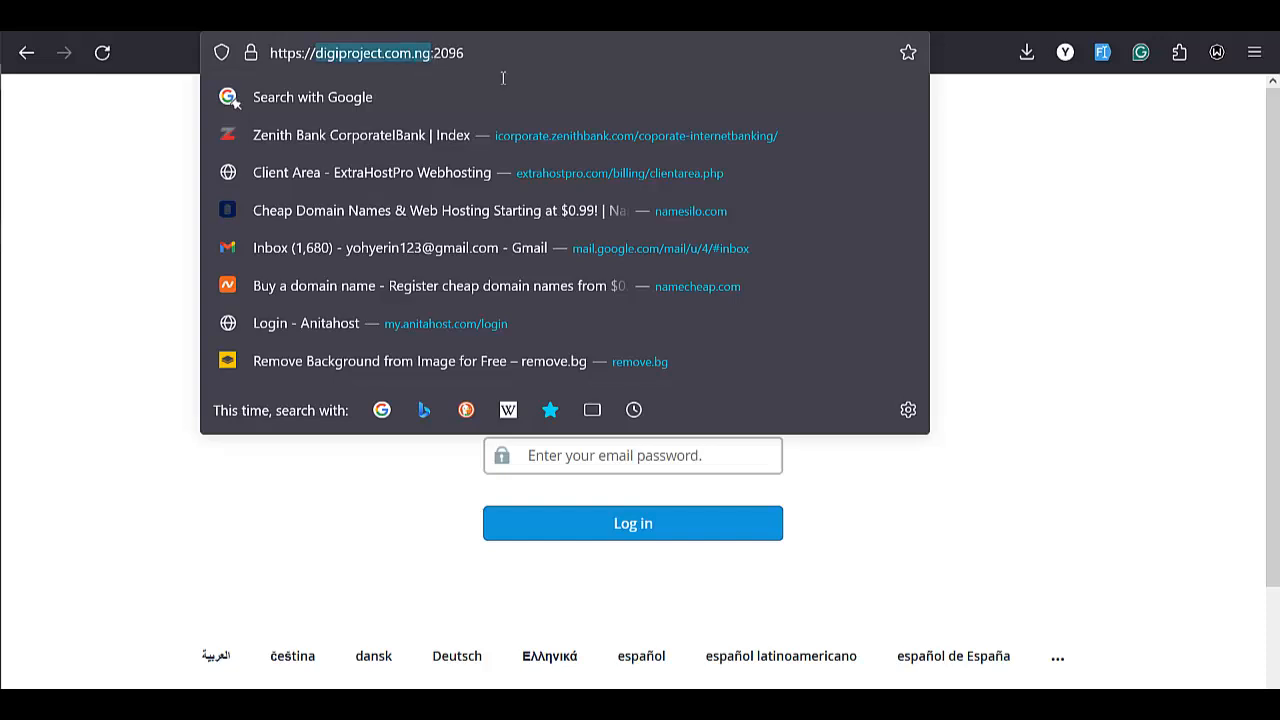
pyautogui.click(1060, 264)
pyautogui.moveTo(606, 363); pyautogui.dragTo(563, 361)
pyautogui.click(617, 366)
pyautogui.hotkey('ctrl', 'v')
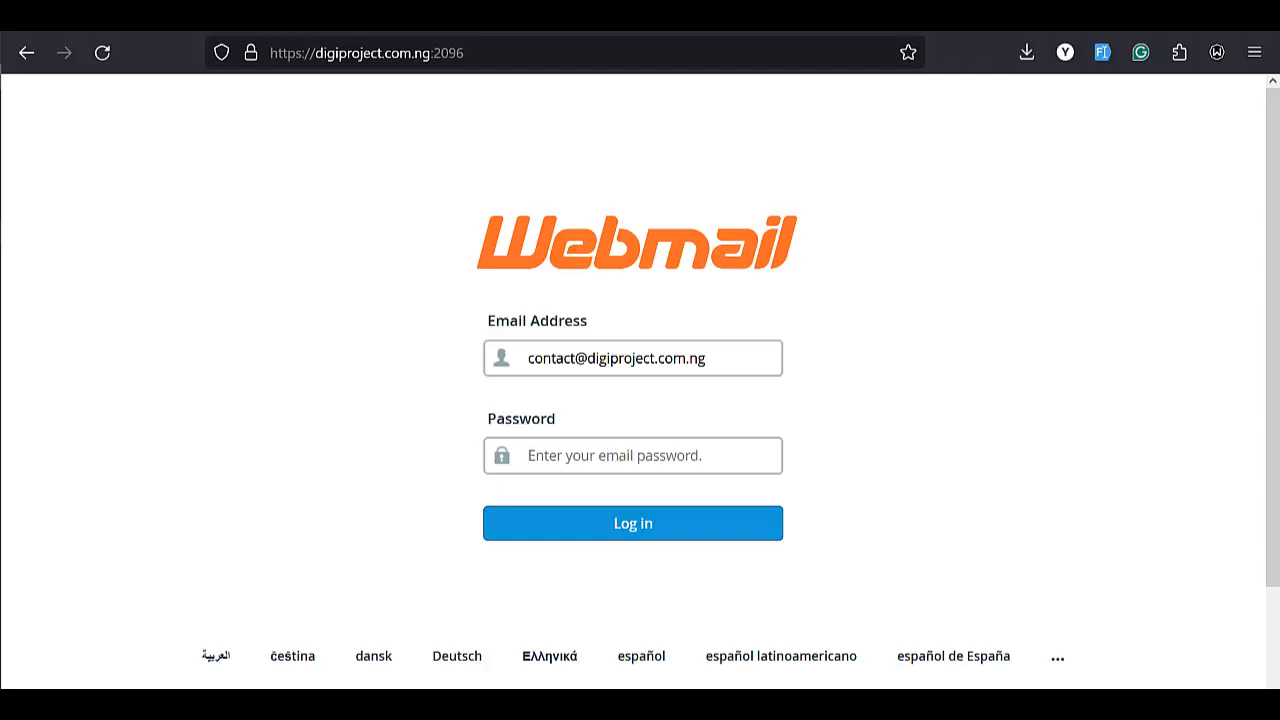
pyautogui.click(567, 458)
pyautogui.write('••')
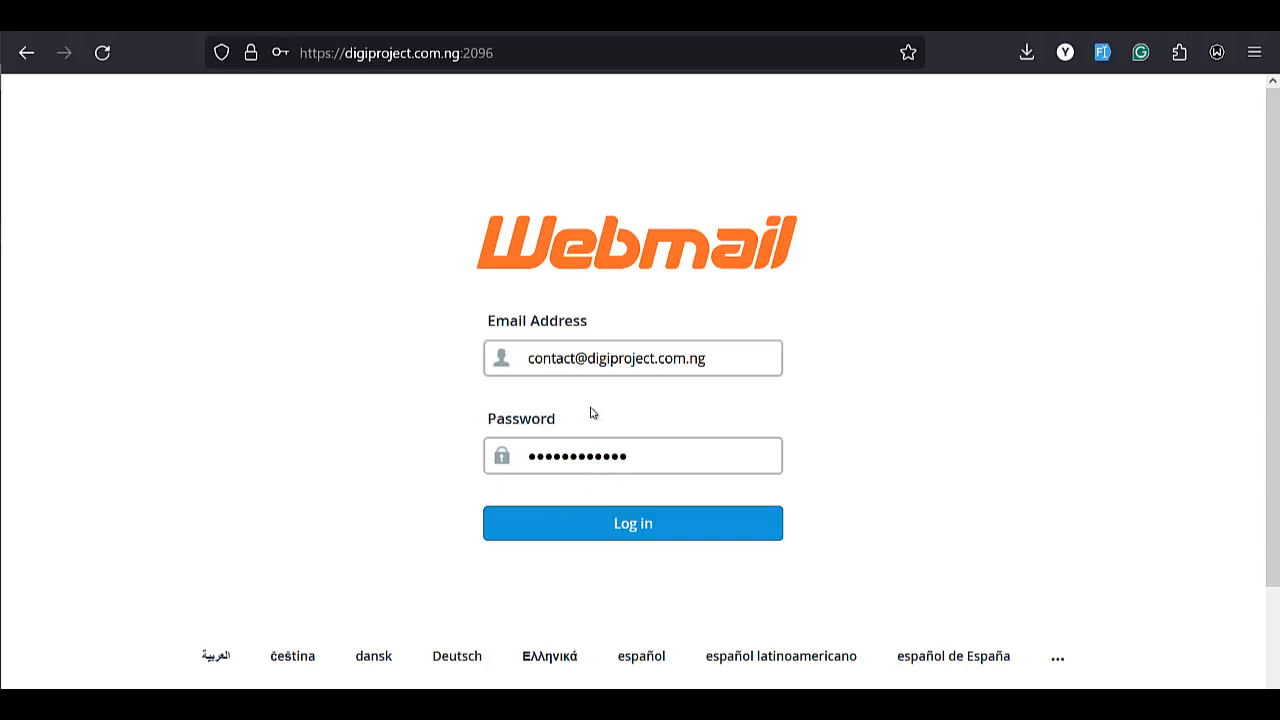
pyautogui.click(629, 532)
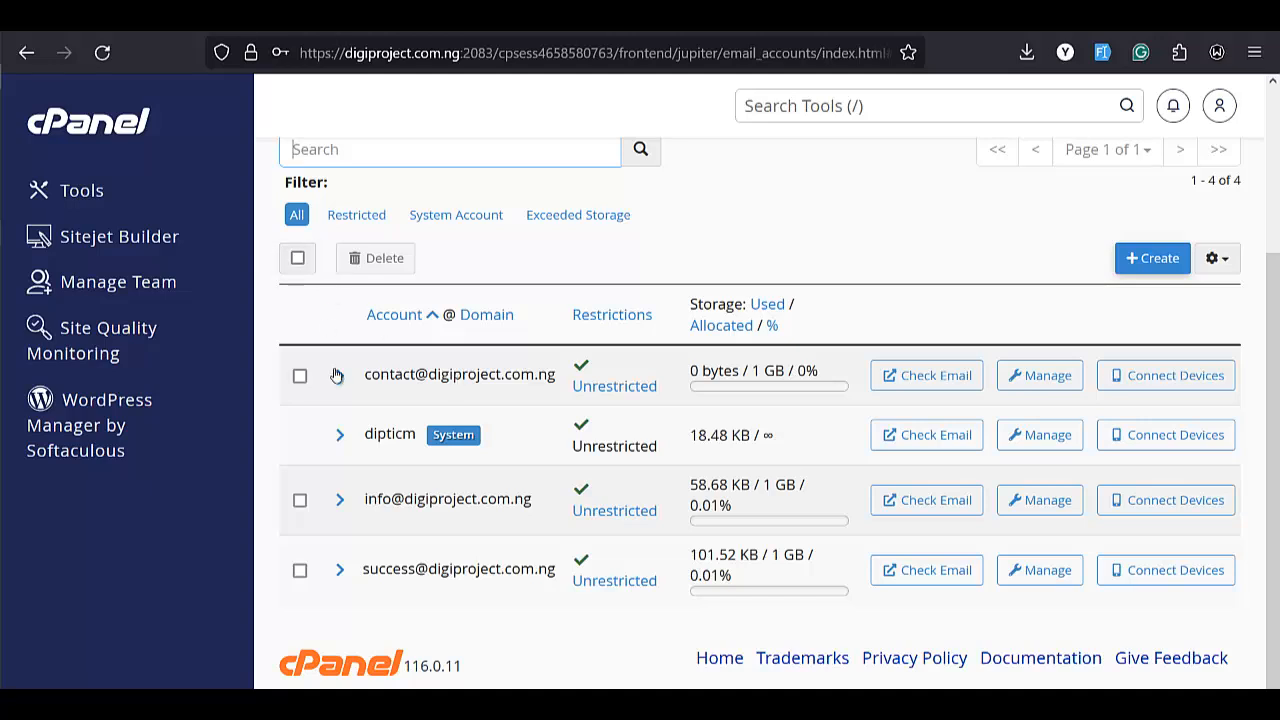
# Open the contact mailbox's Manage page and scroll through its settings to Delete Email Account.
pyautogui.click(1049, 382)
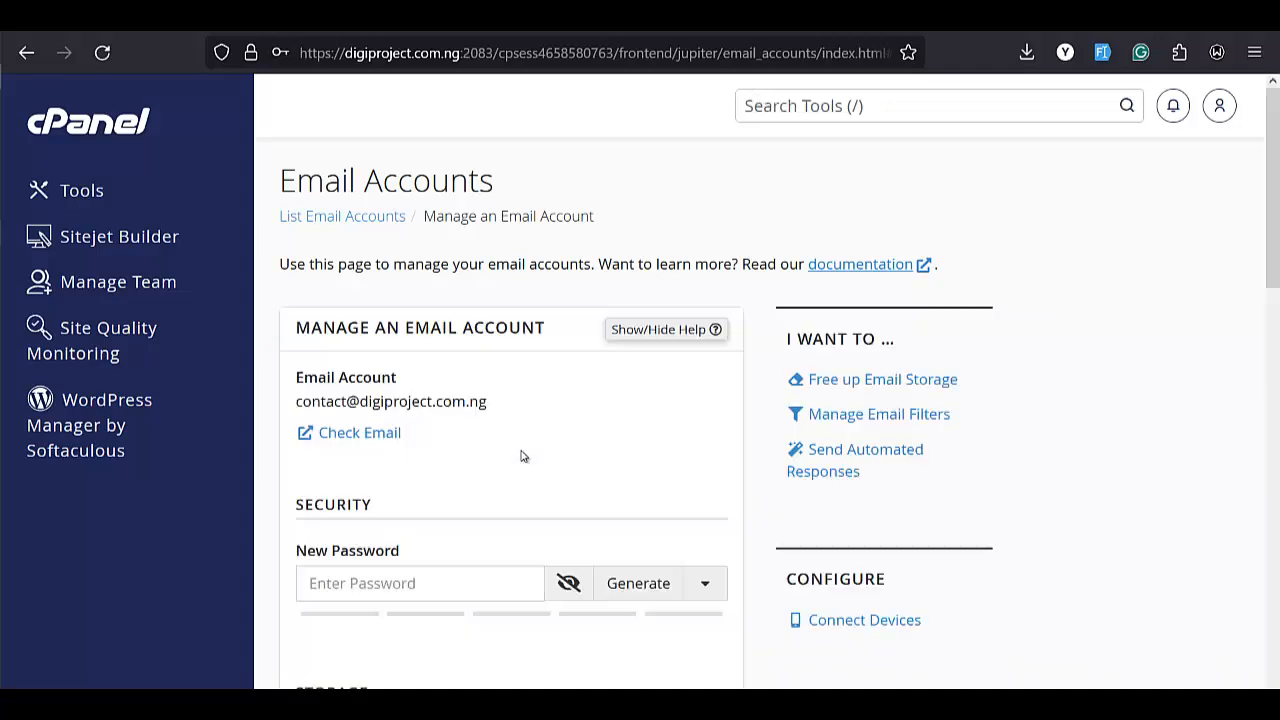
pyautogui.scroll(-2, 425, 483)
pyautogui.click(395, 471)
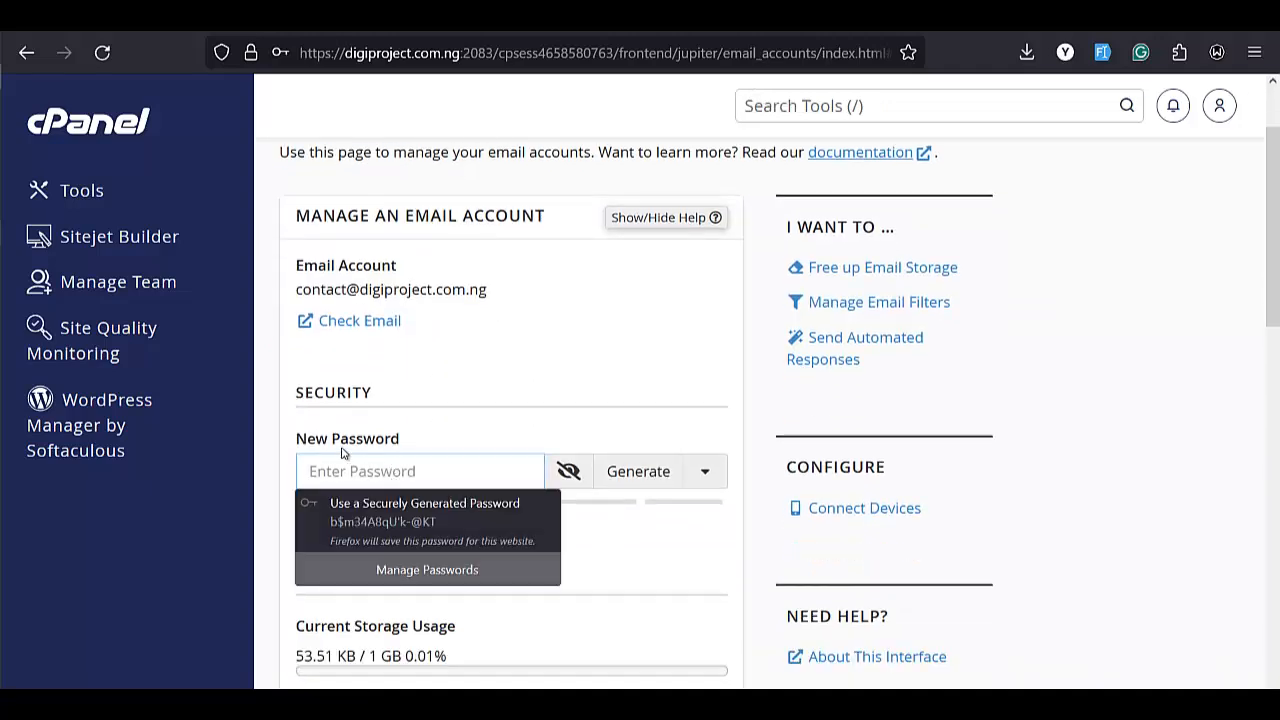
pyautogui.scroll(-5, 370, 460)
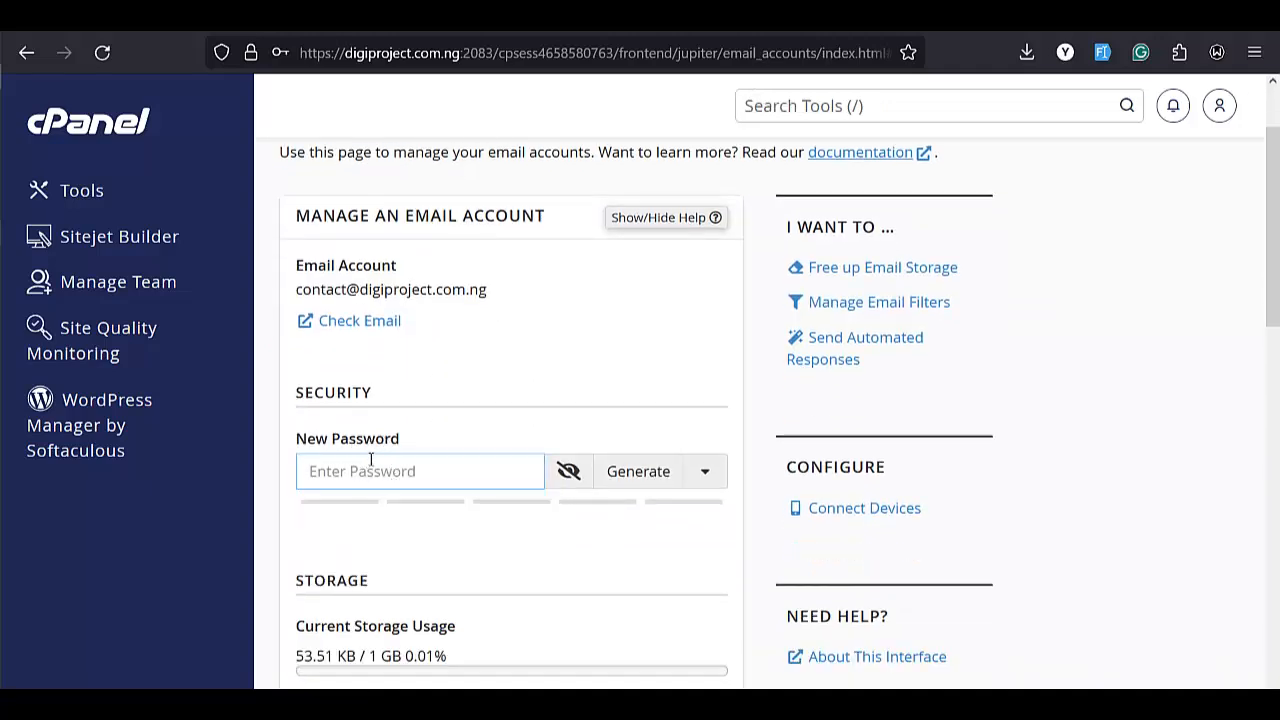
pyautogui.scroll(-3, 535, 415)
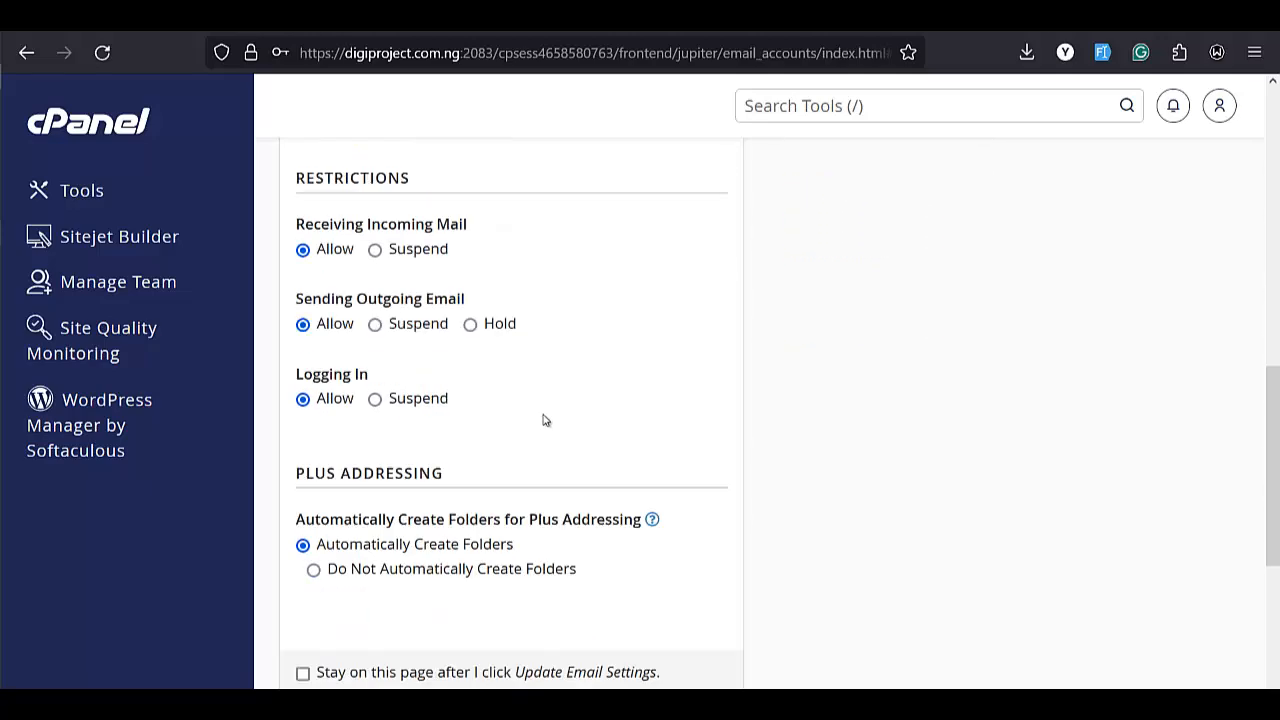
pyautogui.scroll(8, 543, 418)
pyautogui.scroll(-2, 575, 425)
pyautogui.scroll(-1, 578, 428)
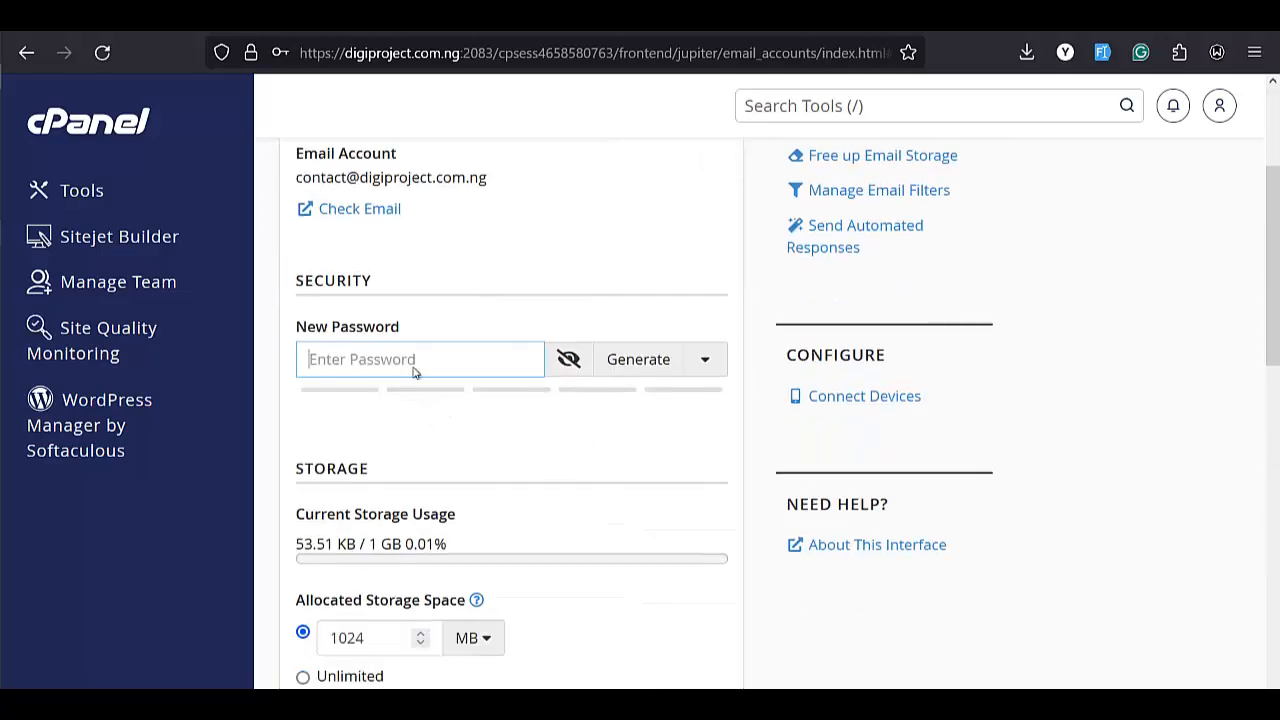
pyautogui.click(388, 366)
pyautogui.scroll(-10, 449, 420)
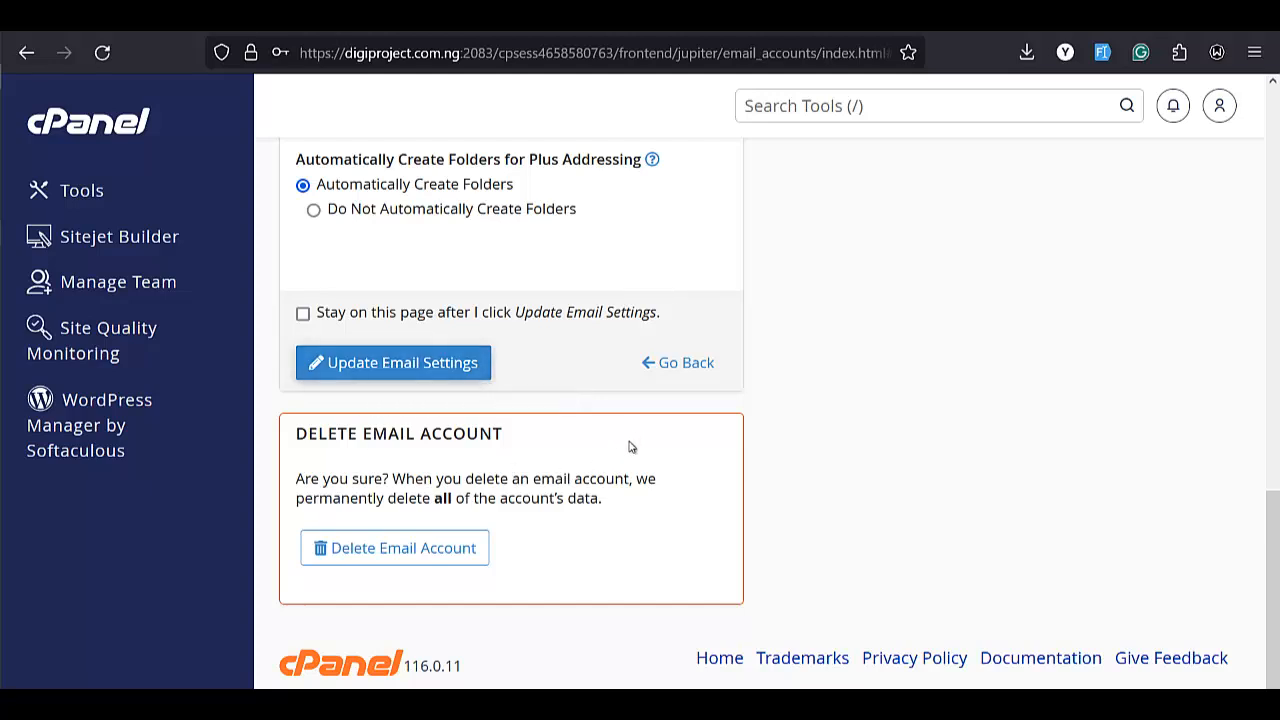
# Delete the contact email account and confirm, leaving three accounts listed.
pyautogui.click(447, 550)
pyautogui.scroll(-3, 506, 536)
pyautogui.click(390, 520)
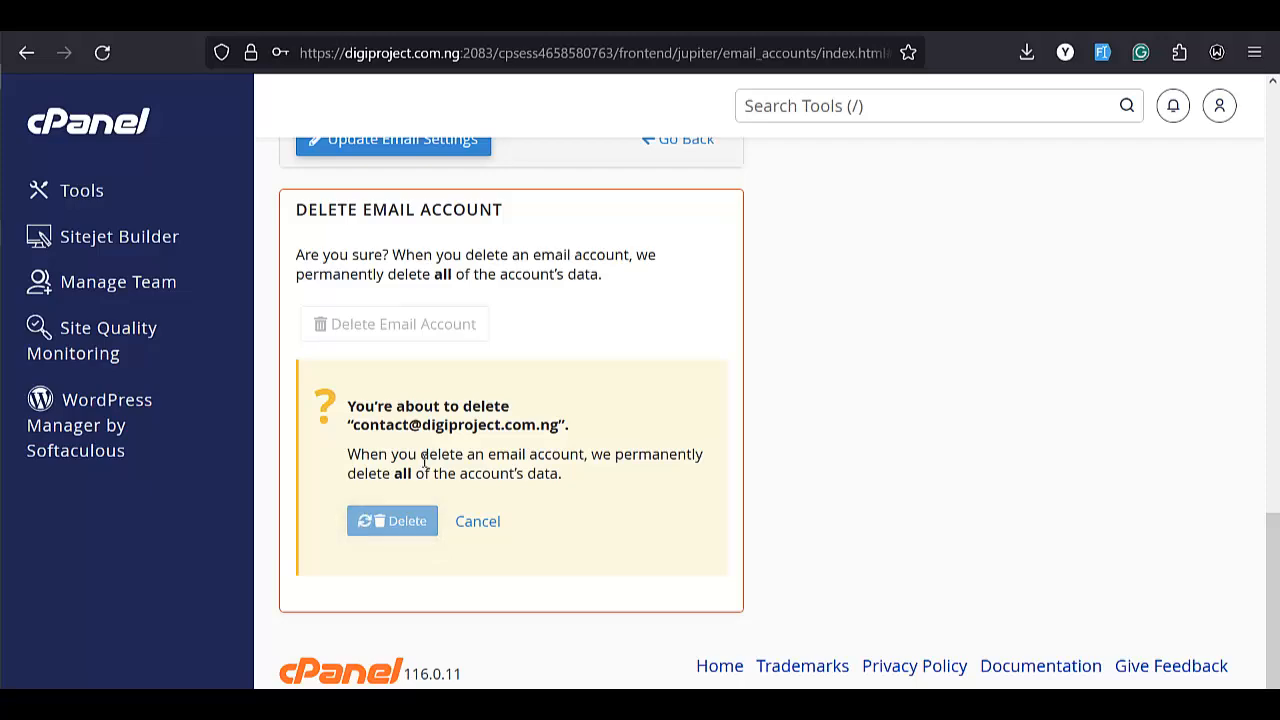
pyautogui.scroll(-3, 480, 474)
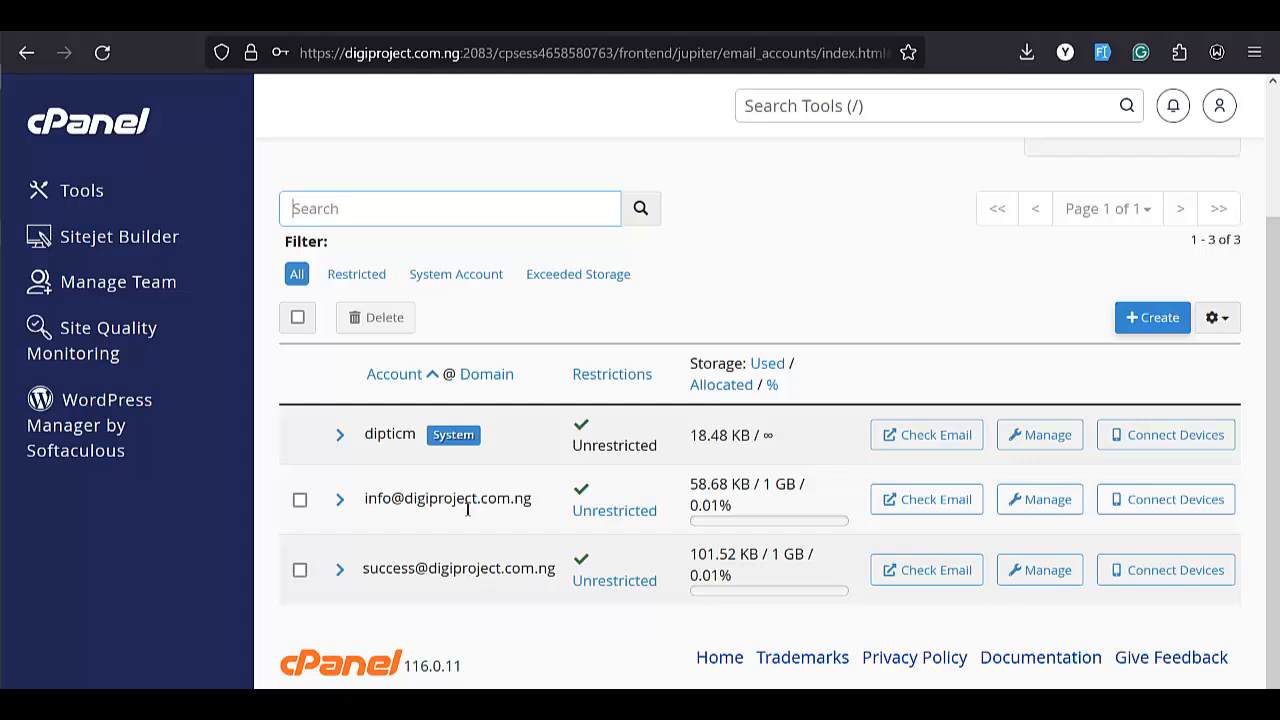
pyautogui.scroll(2, 856, 173)
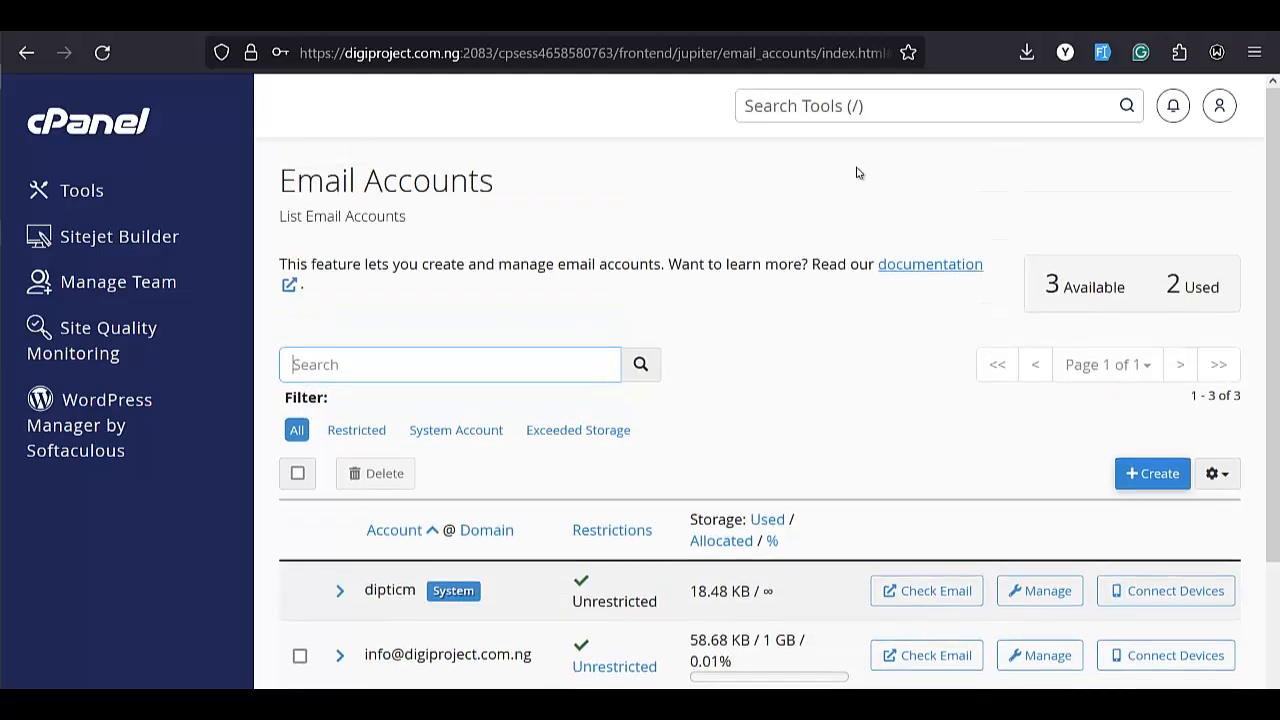
# Search tools for 'forwa' and open the Forwarders page.
pyautogui.click(881, 117)
pyautogui.write('forwa')
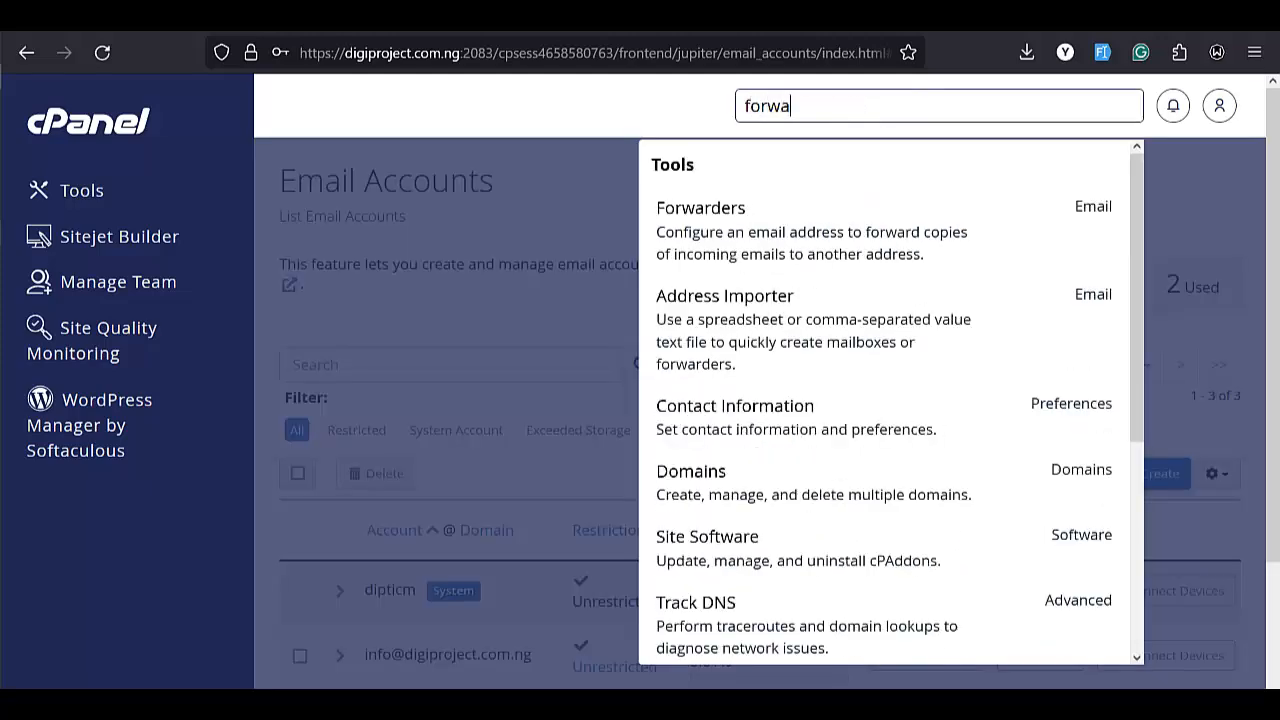
pyautogui.click(730, 238)
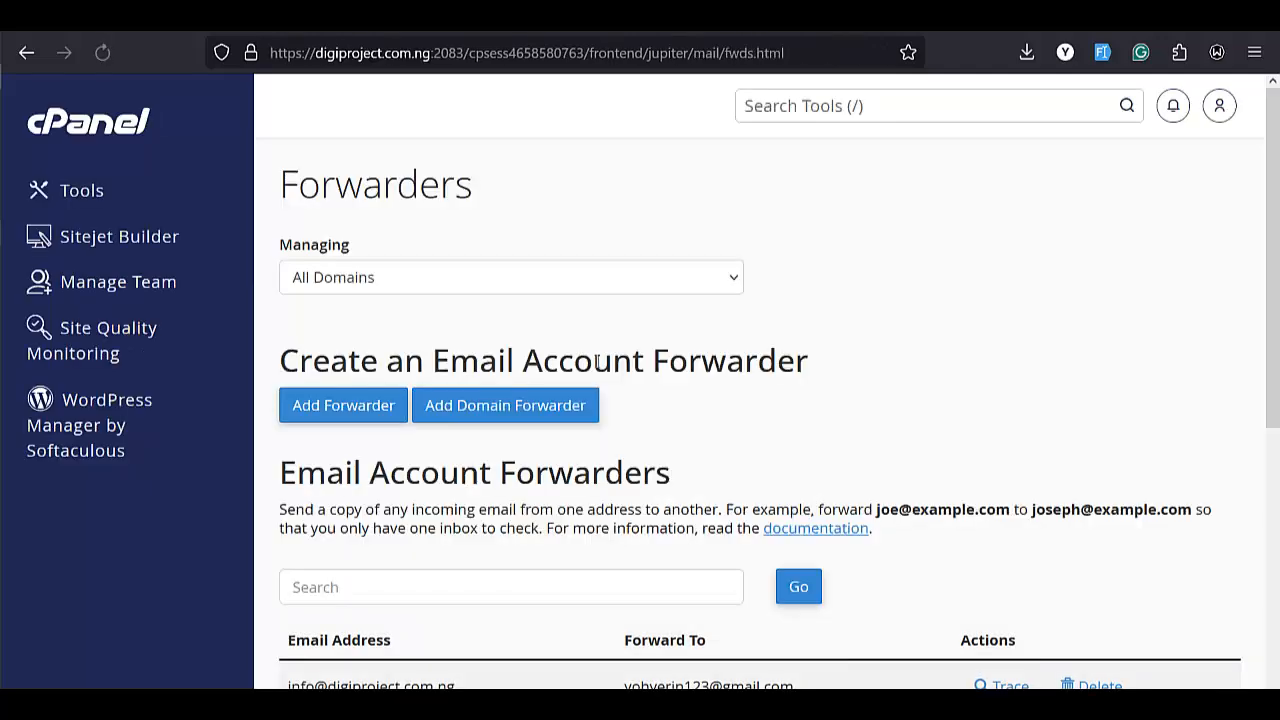
pyautogui.scroll(-3, 598, 363)
pyautogui.scroll(-1, 598, 363)
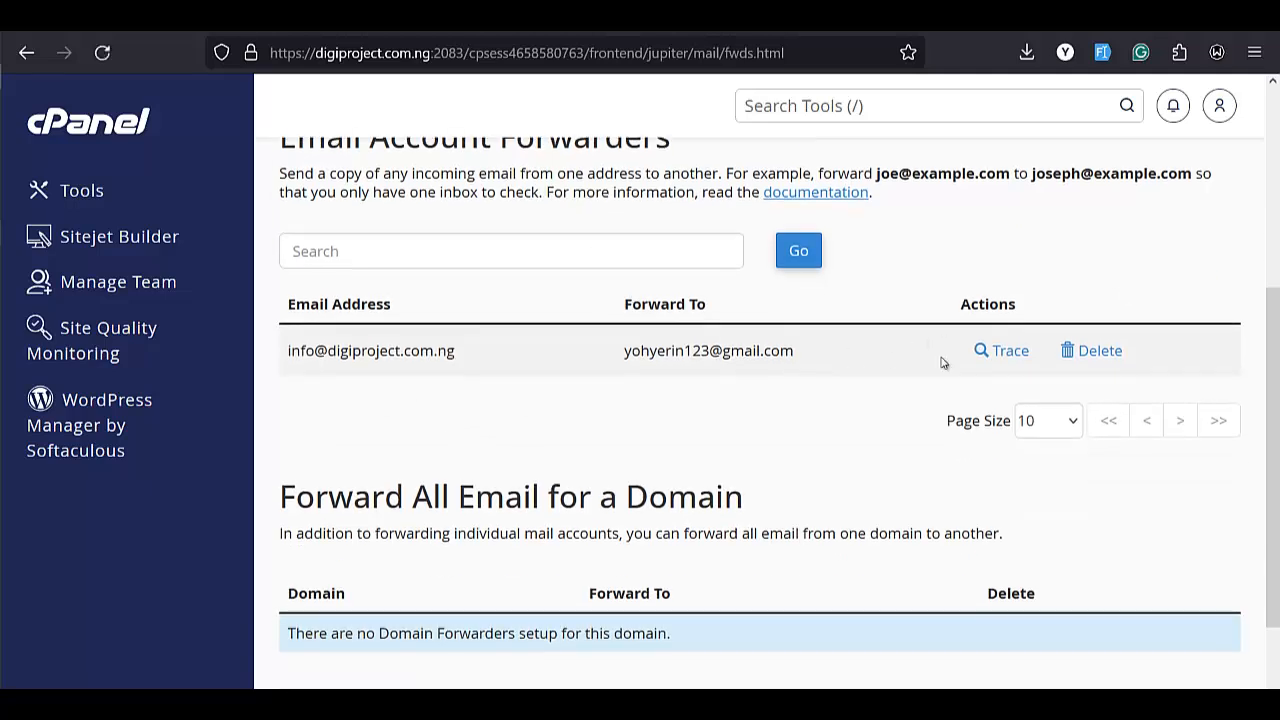
# Delete the info-to-Gmail forwarder and return to the now-empty forwarders list.
pyautogui.click(1102, 352)
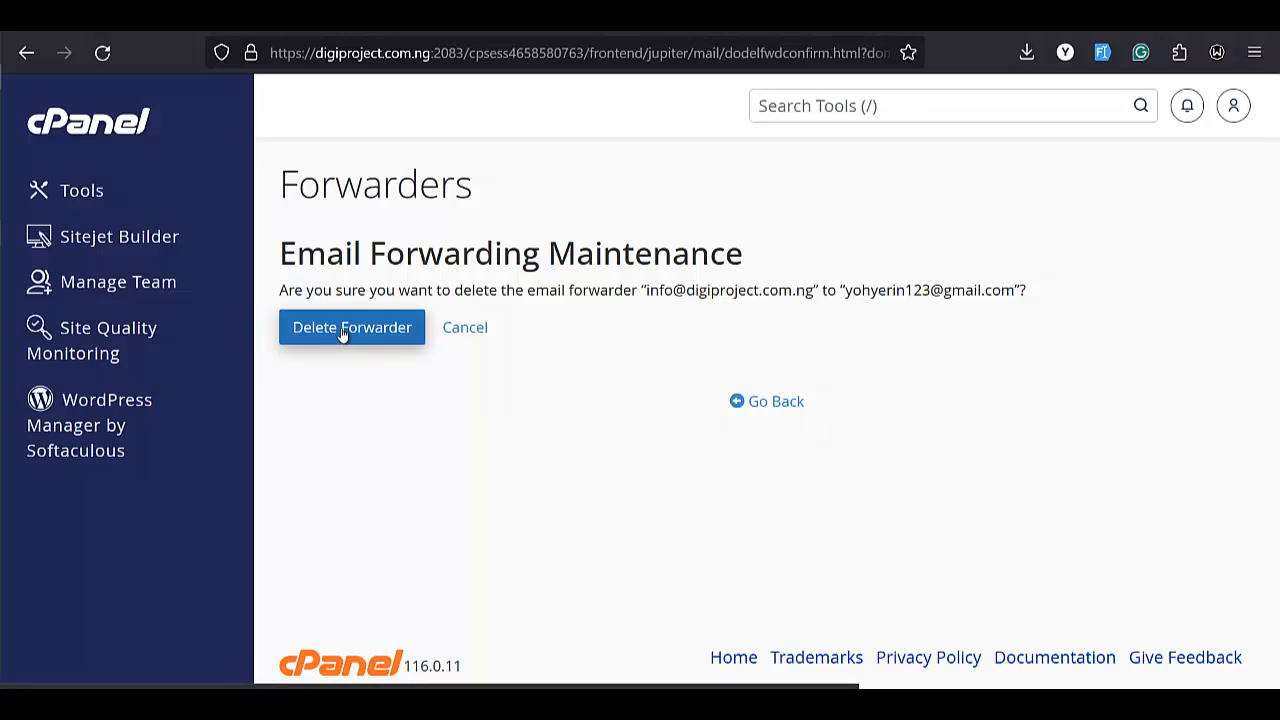
pyautogui.click(349, 332)
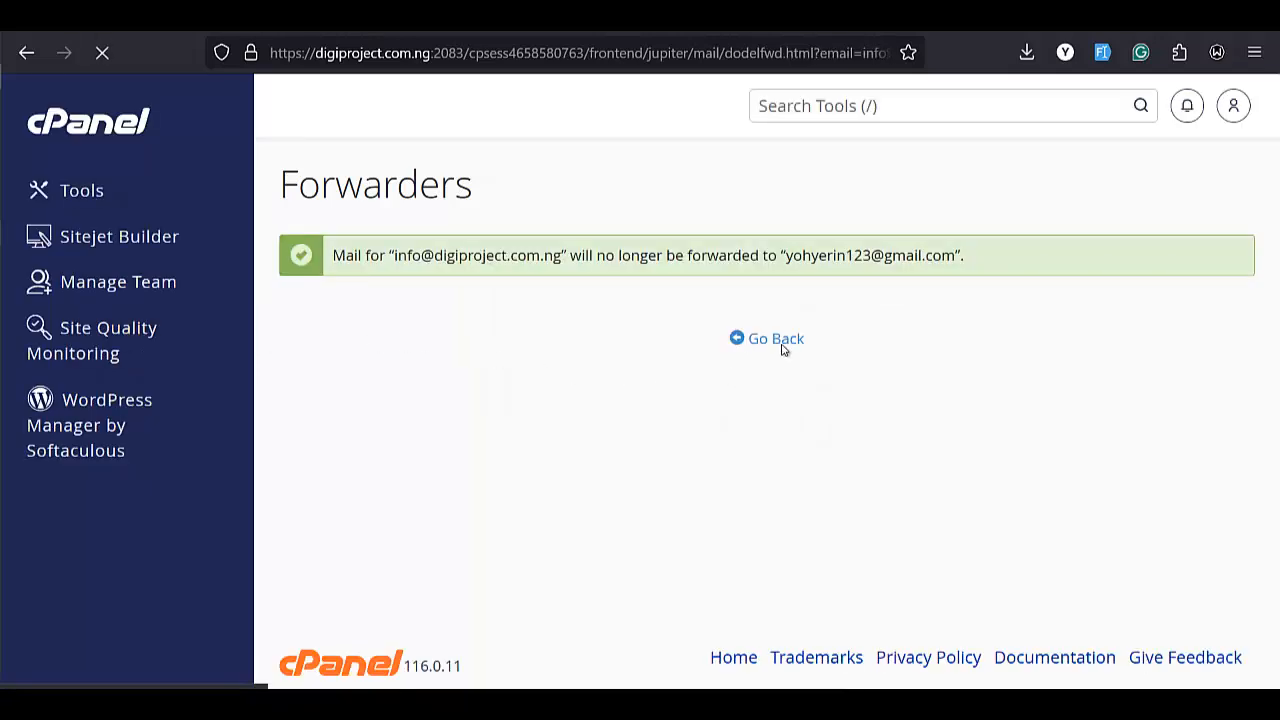
pyautogui.click(744, 372)
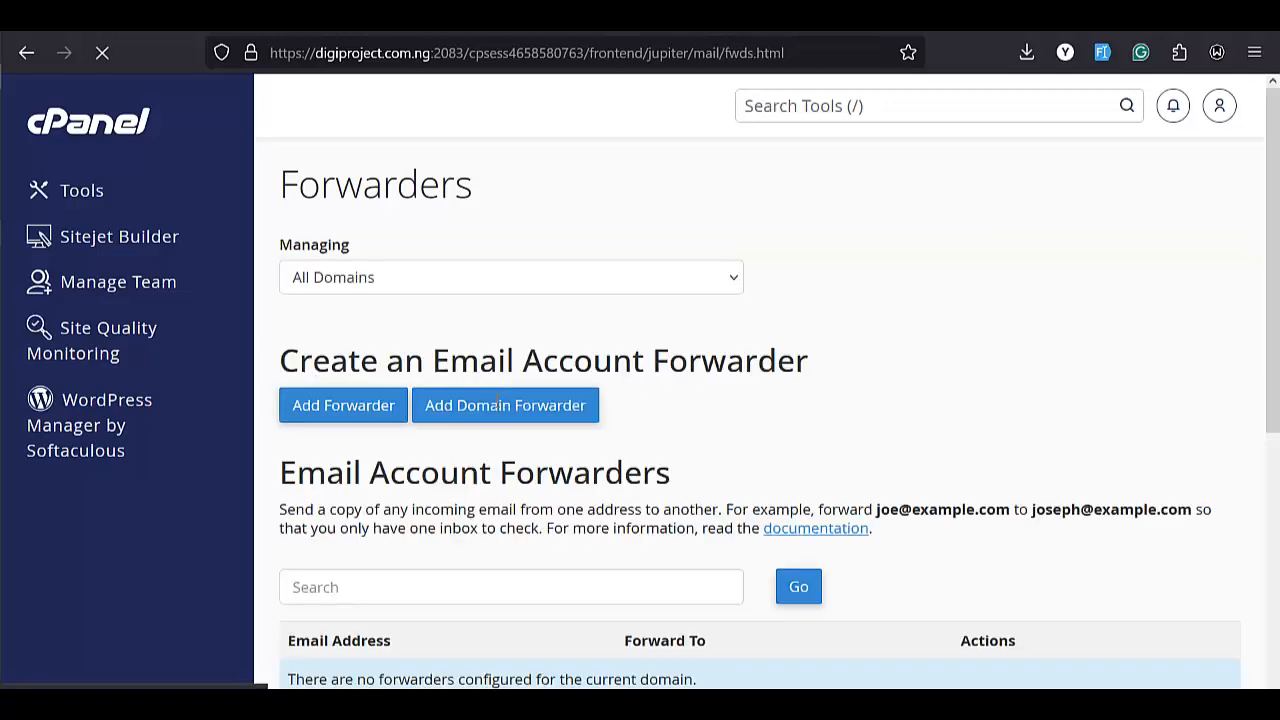
pyautogui.scroll(-5, 486, 429)
pyautogui.scroll(4, 486, 429)
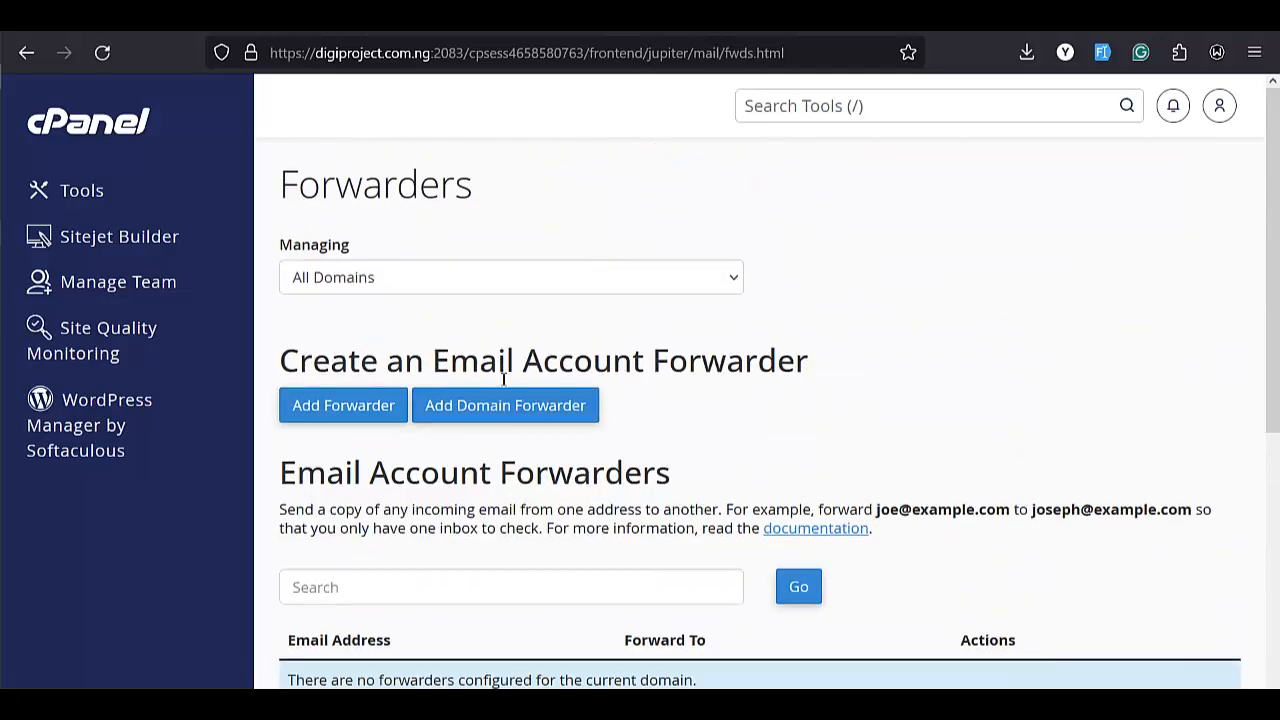
pyautogui.scroll(-2, 504, 370)
pyautogui.scroll(-2, 512, 374)
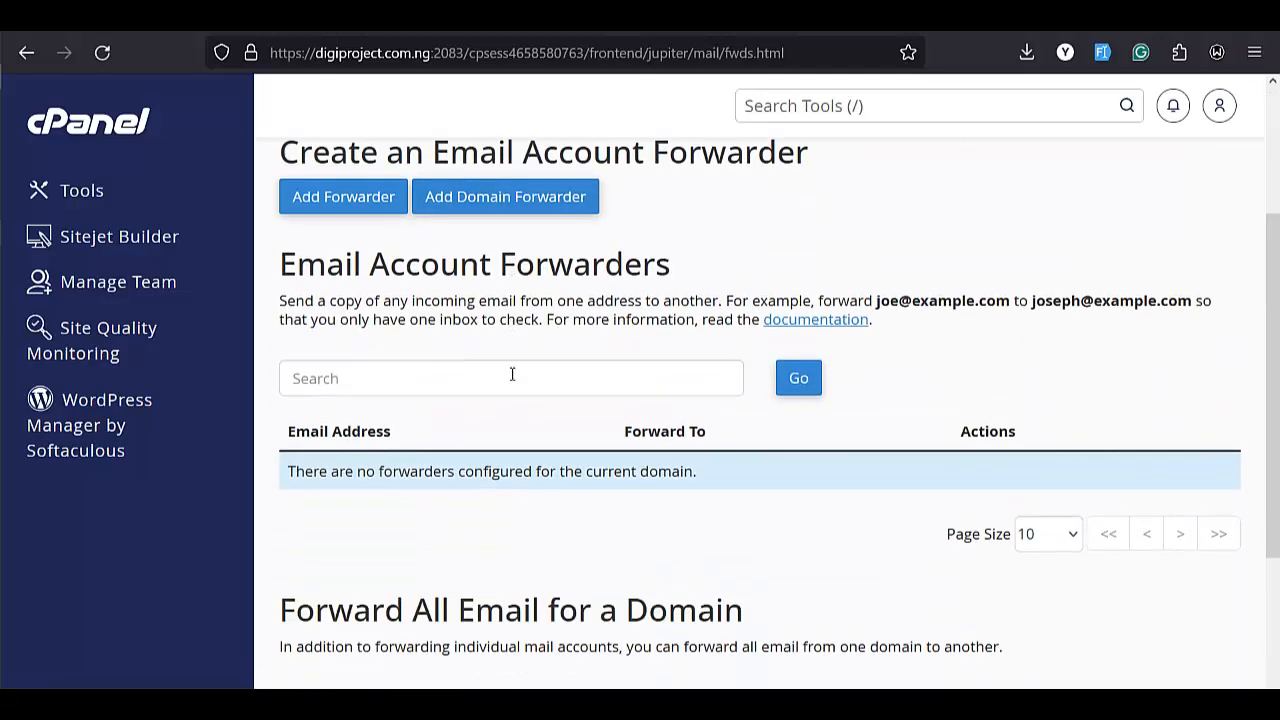
pyautogui.scroll(1, 508, 300)
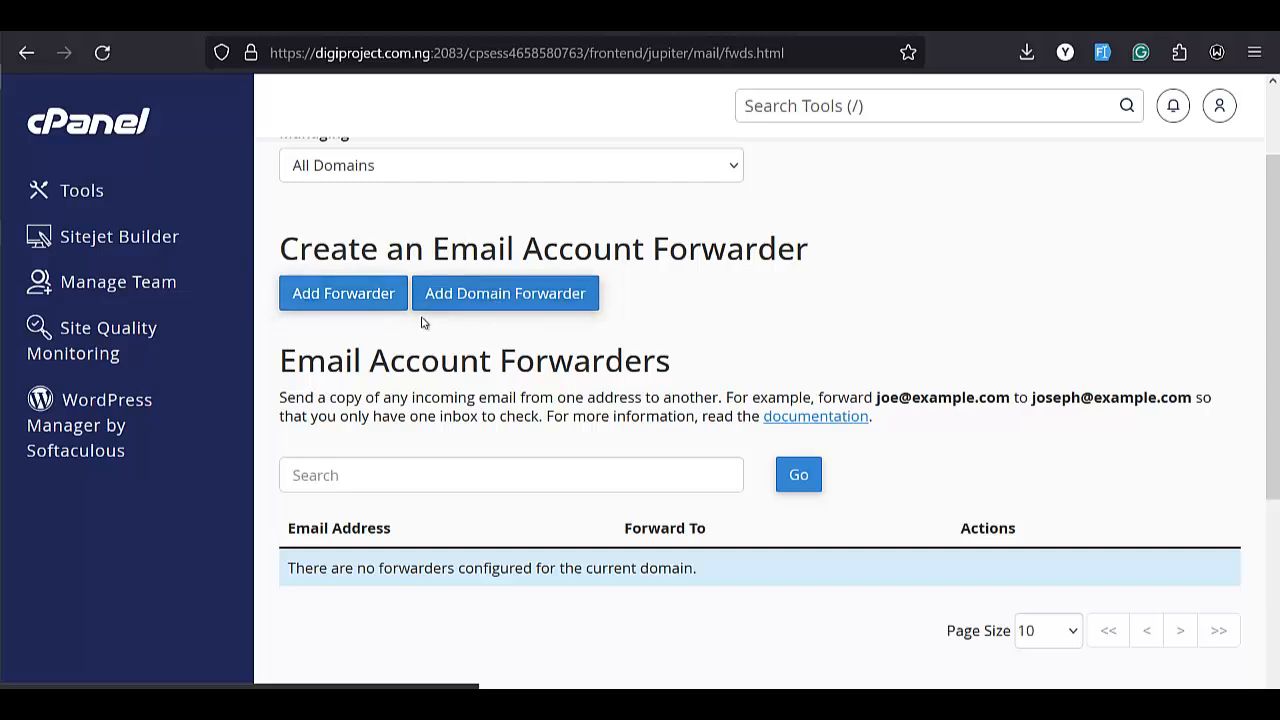
pyautogui.click(322, 300)
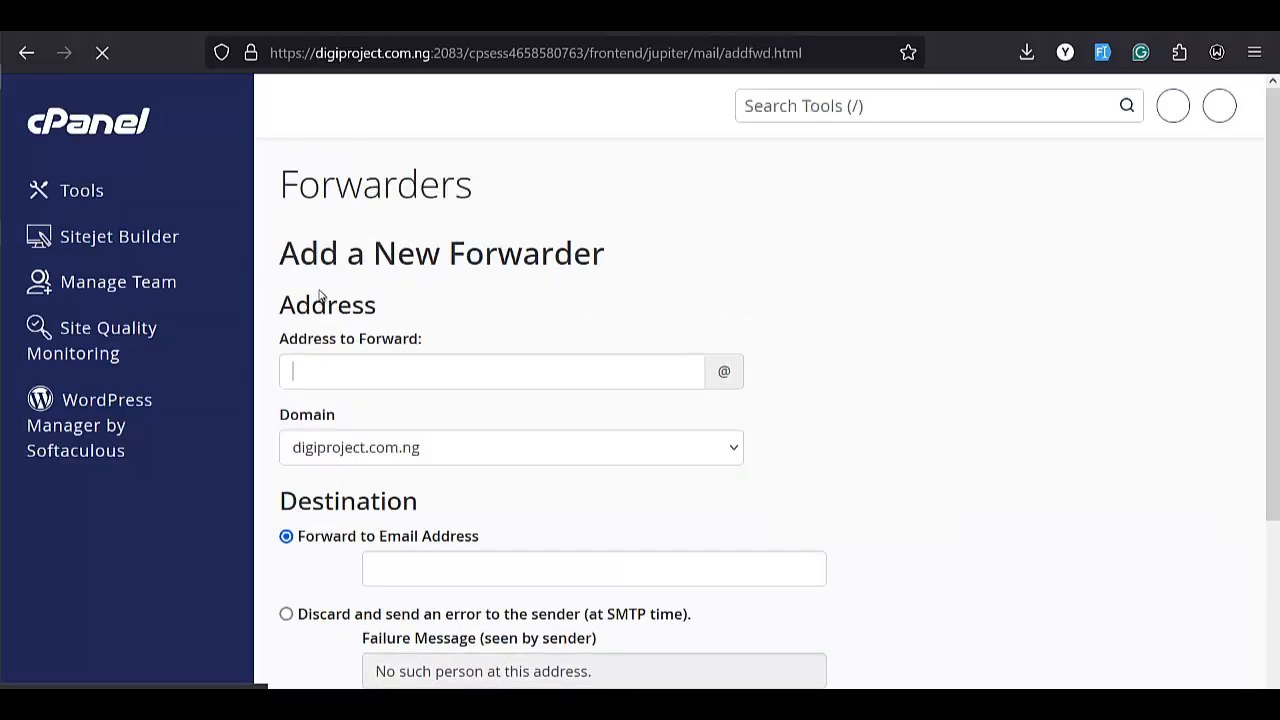
pyautogui.scroll(-2, 440, 290)
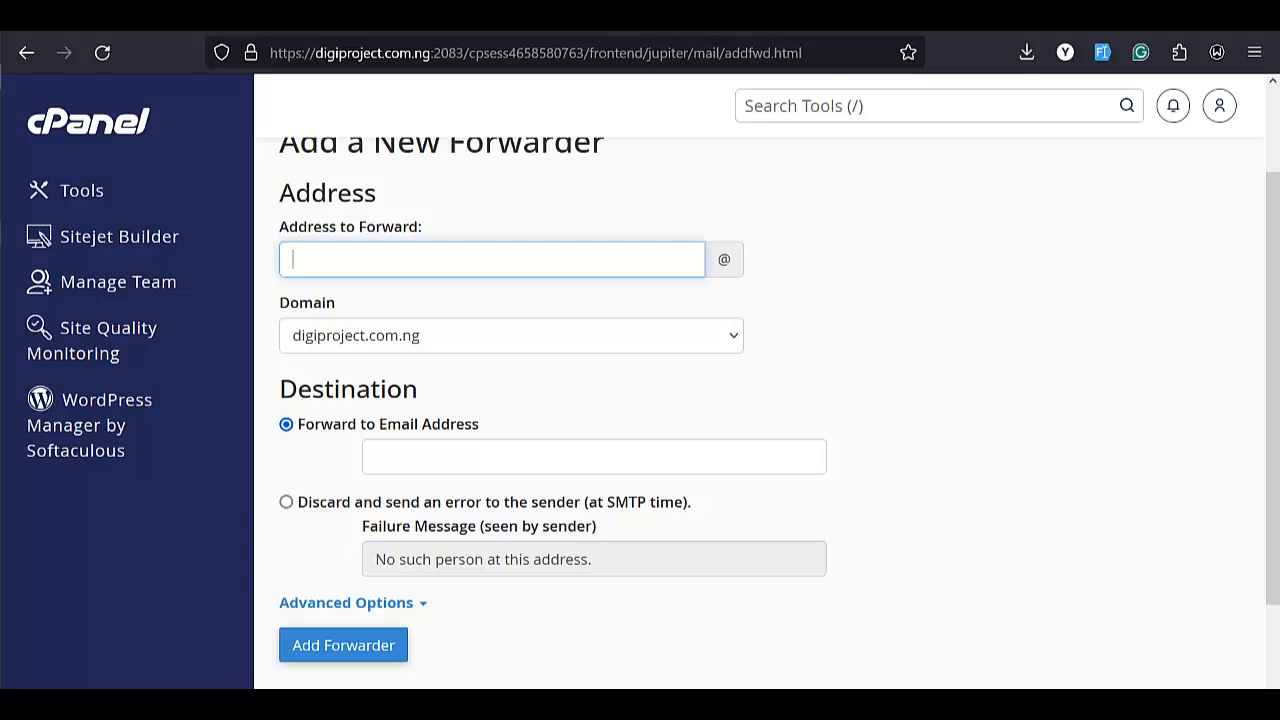
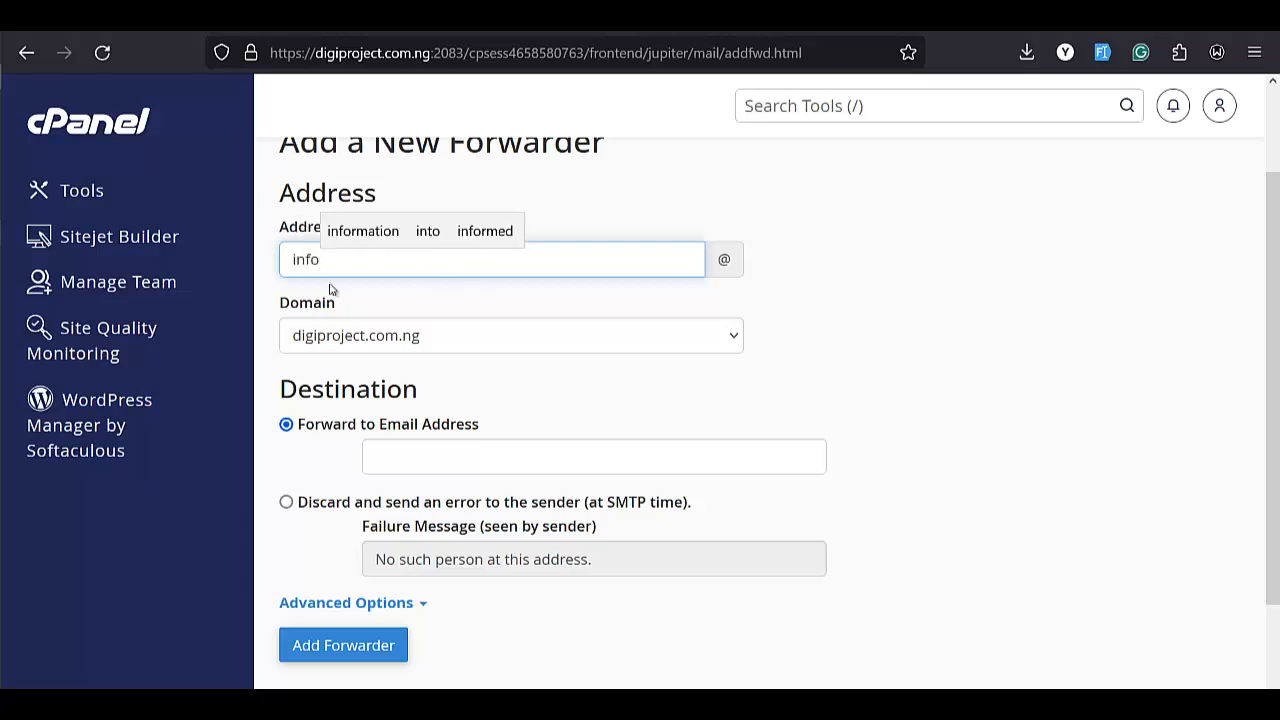
pyautogui.click(734, 336)
pyautogui.click(738, 366)
pyautogui.click(868, 343)
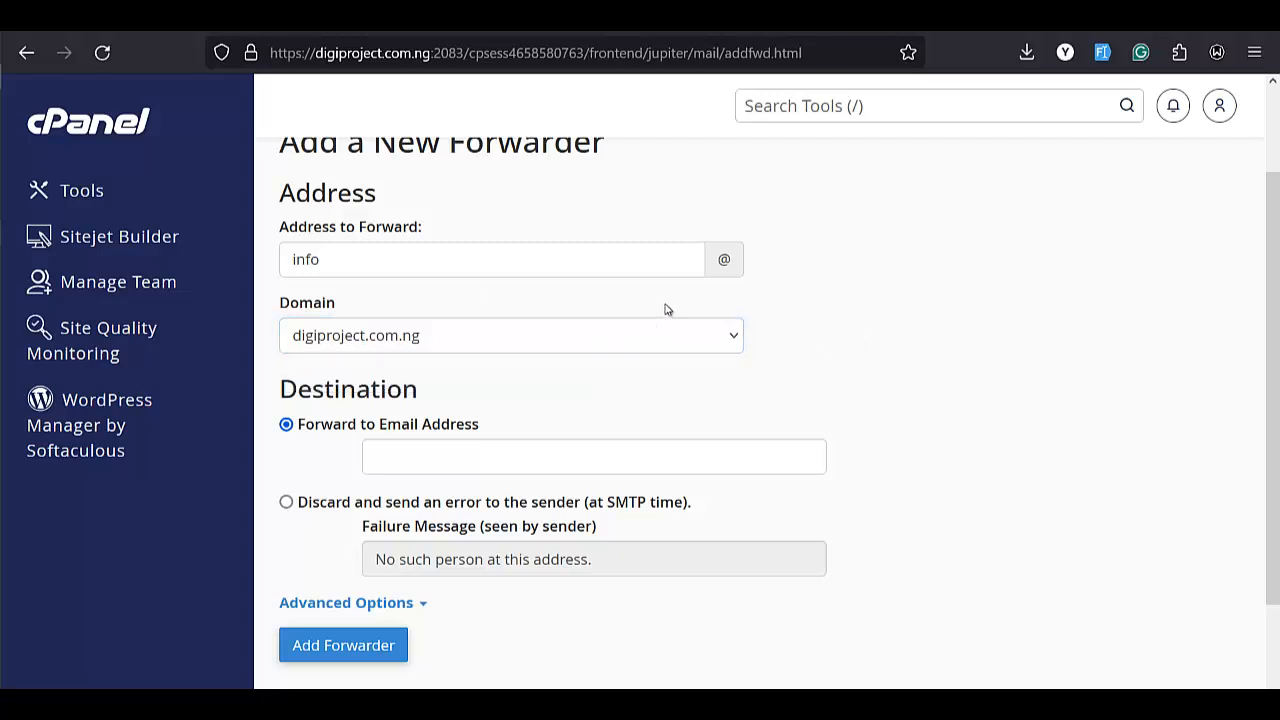
pyautogui.click(687, 338)
pyautogui.click(931, 309)
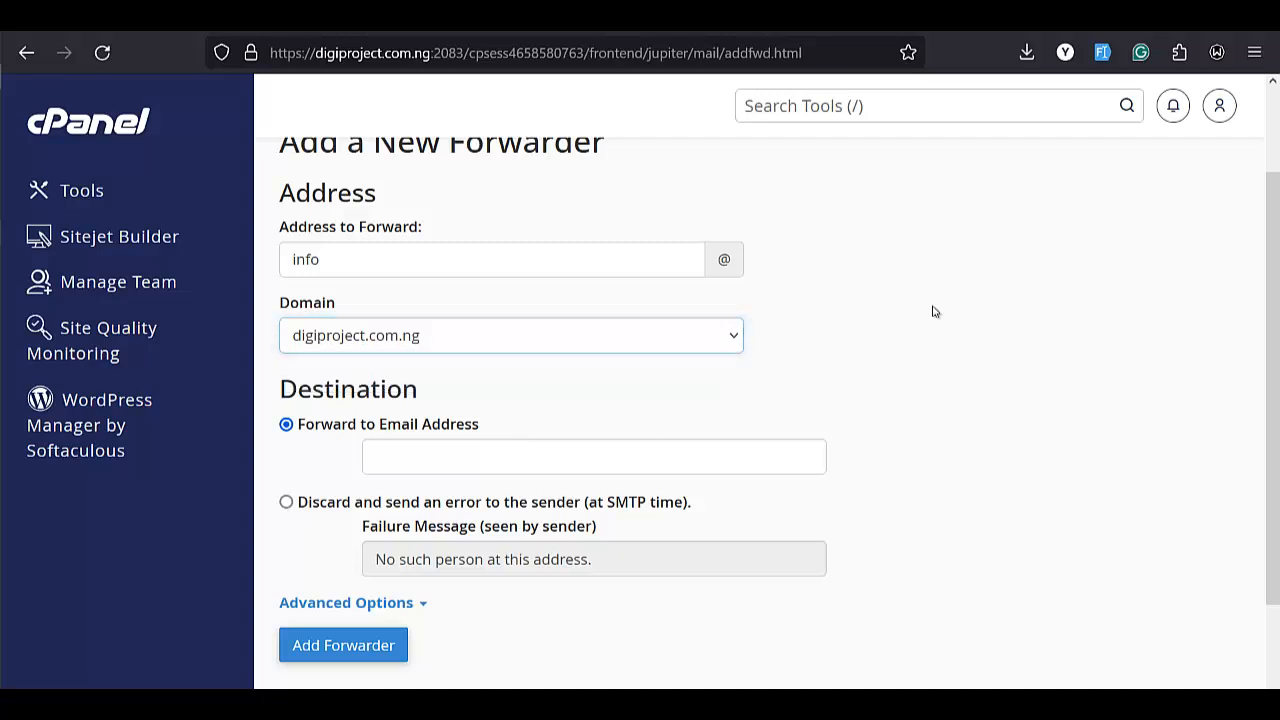
pyautogui.click(390, 260)
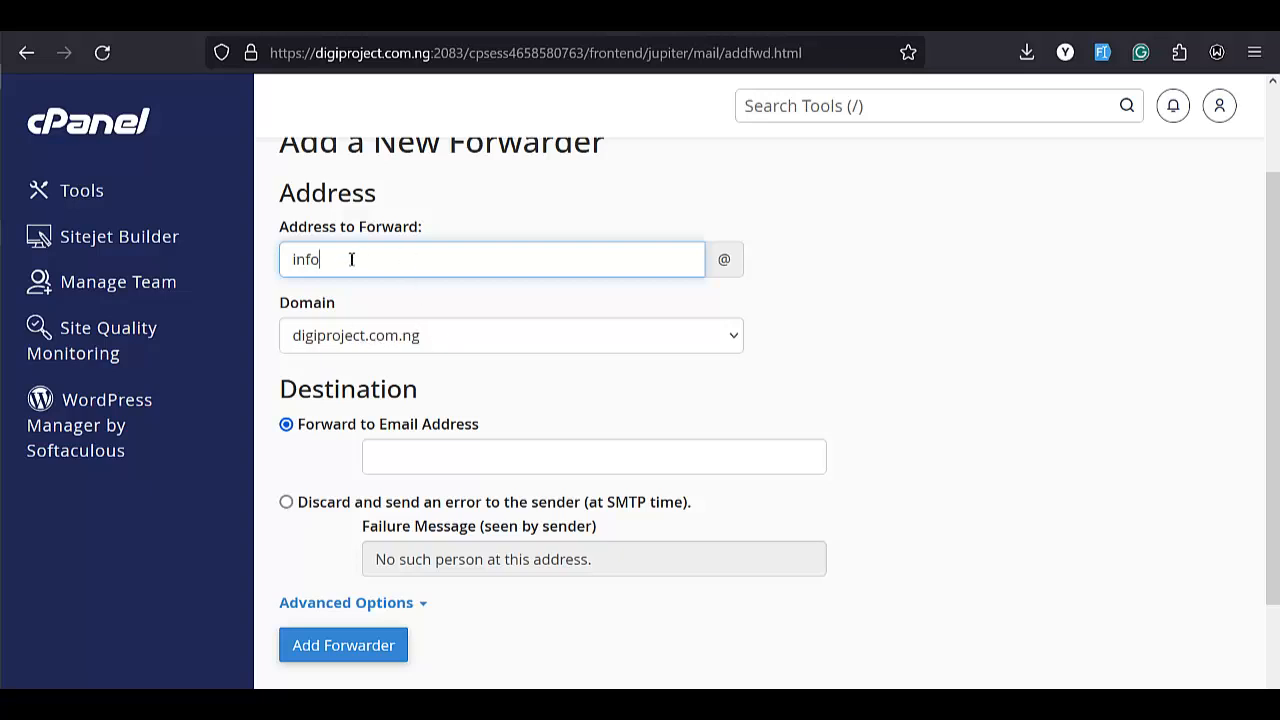
# Set the destination to the Gmail address and create the forwarder.
pyautogui.scroll(-2, 433, 296)
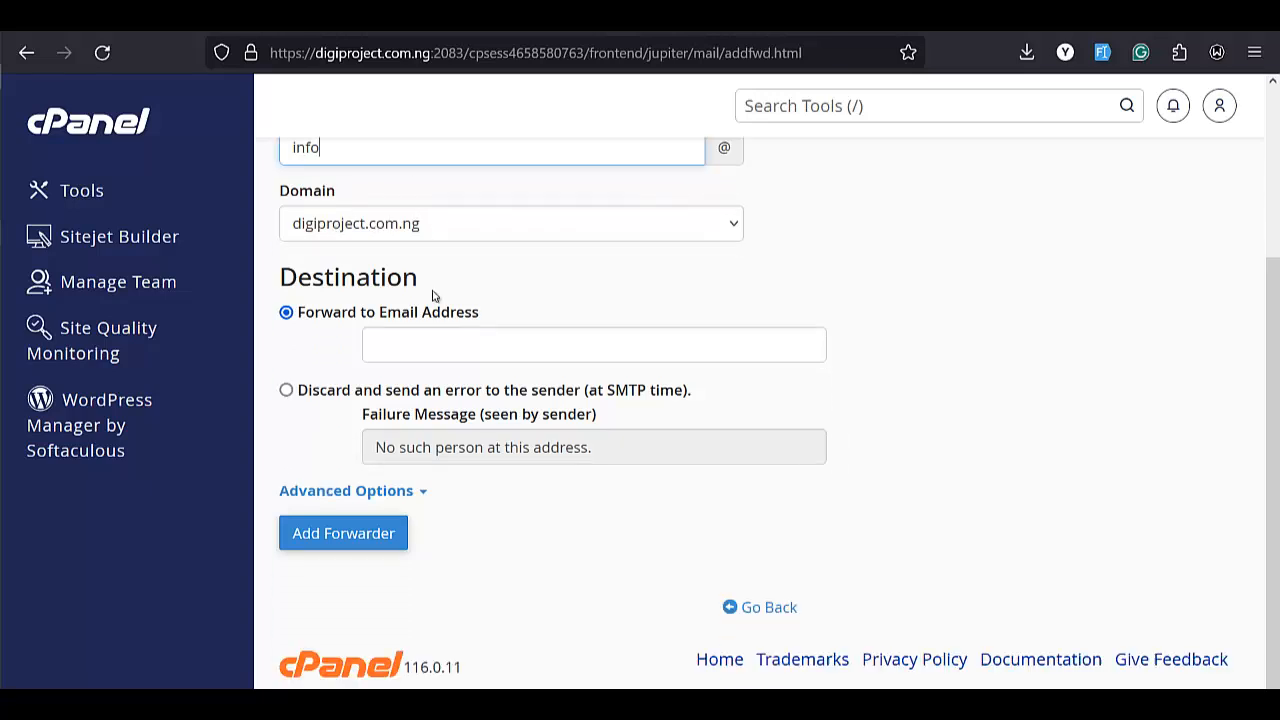
pyautogui.click(417, 350)
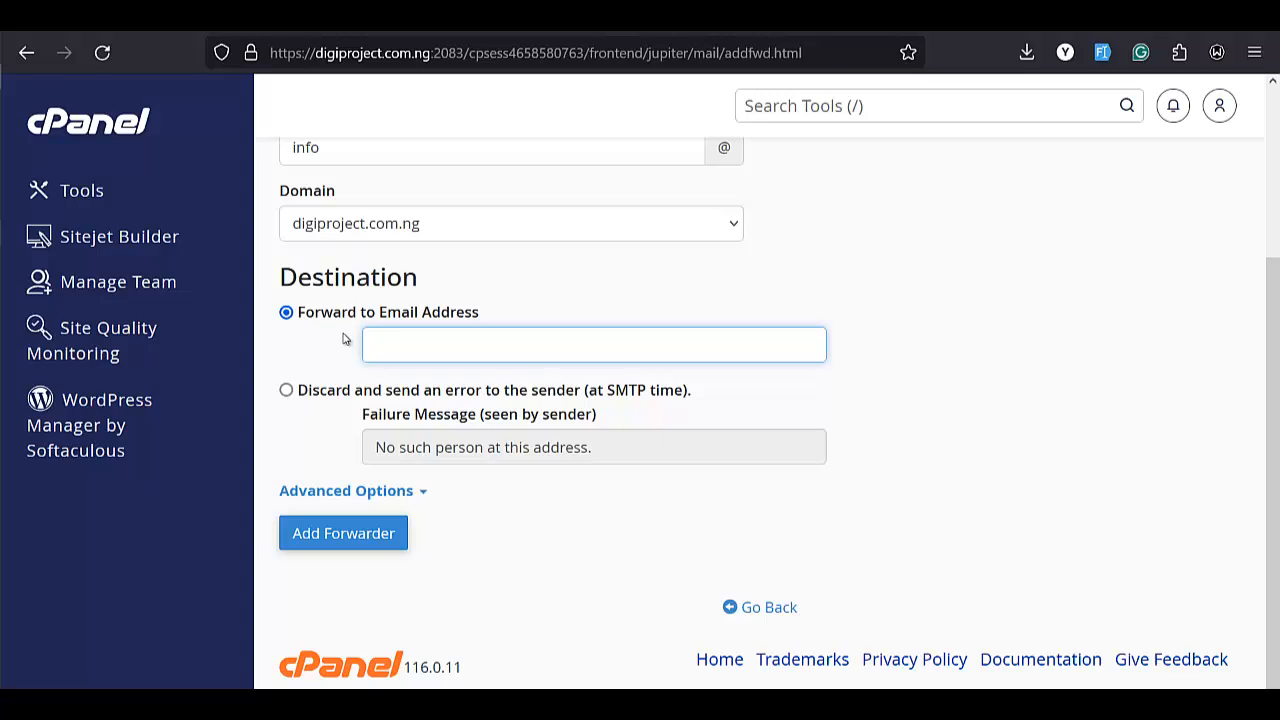
pyautogui.scroll(2, 343, 339)
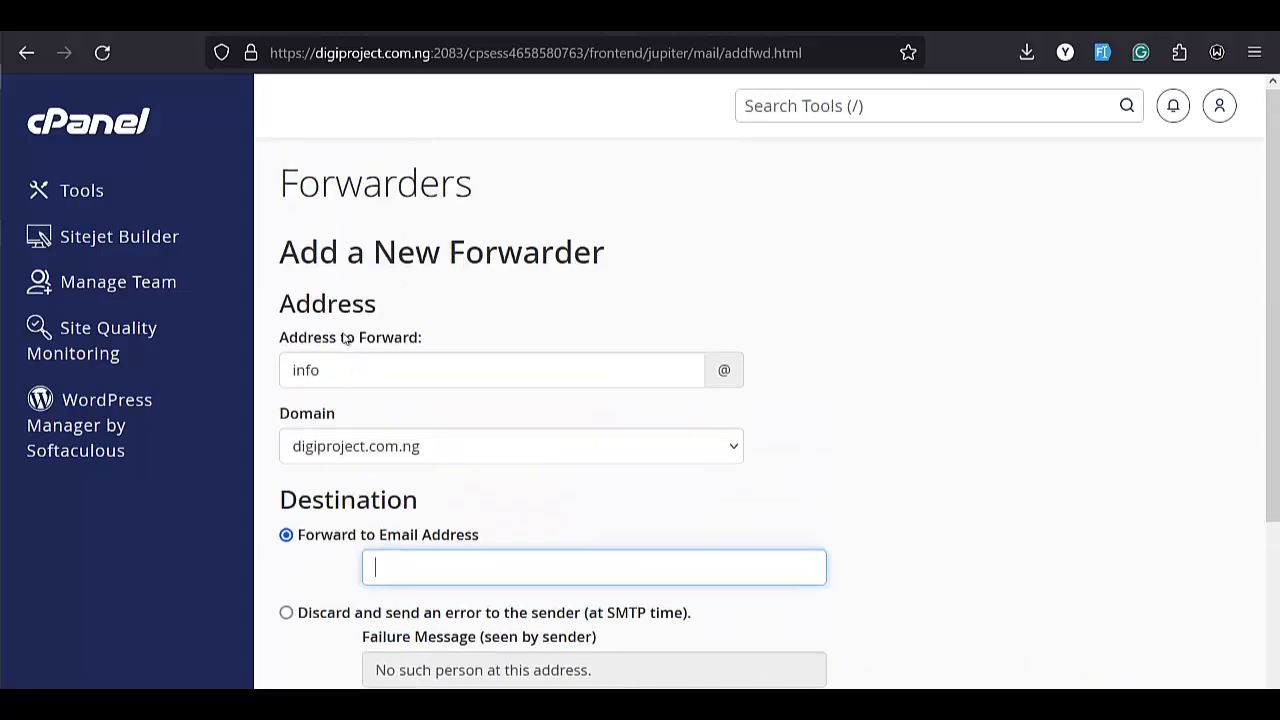
pyautogui.scroll(-1, 429, 349)
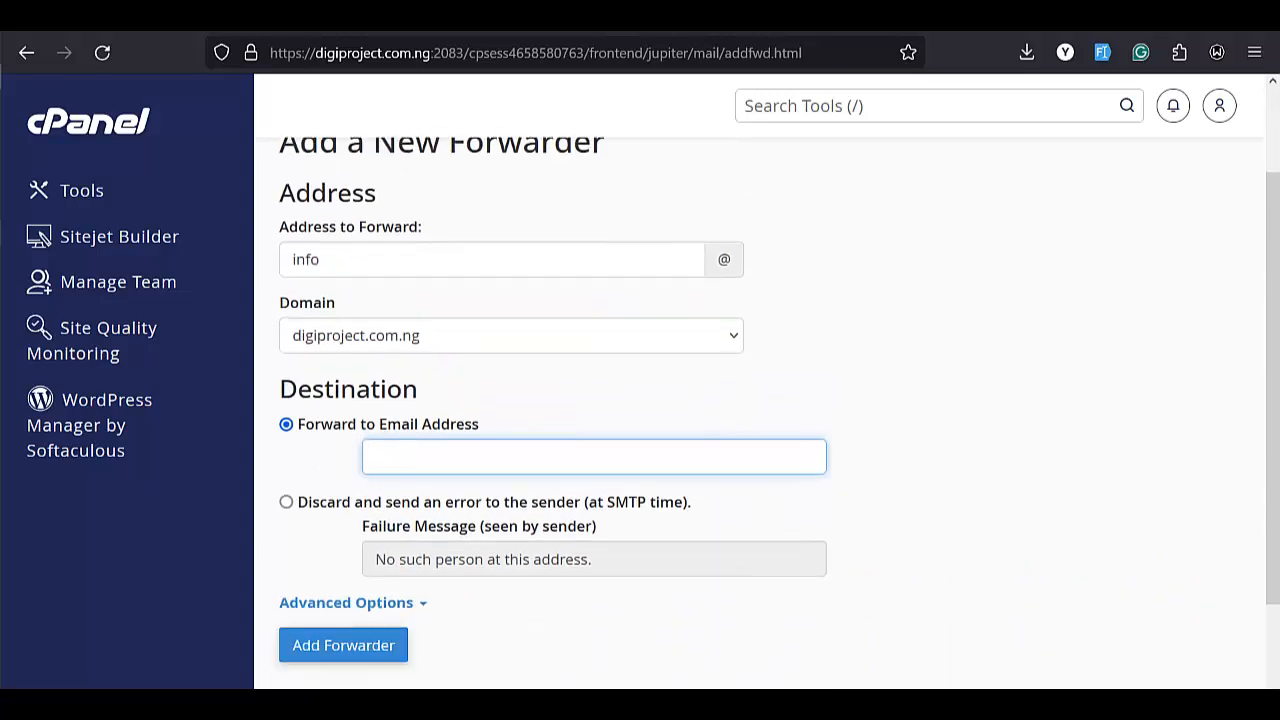
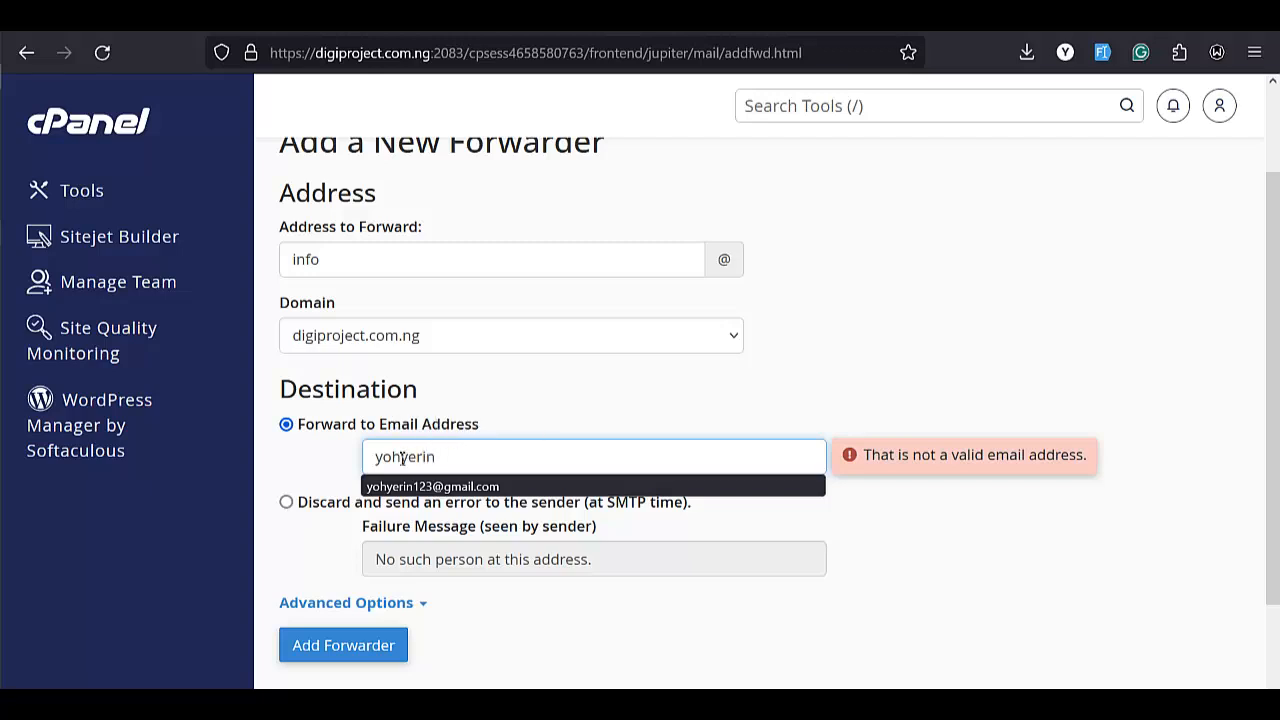
pyautogui.click(432, 486)
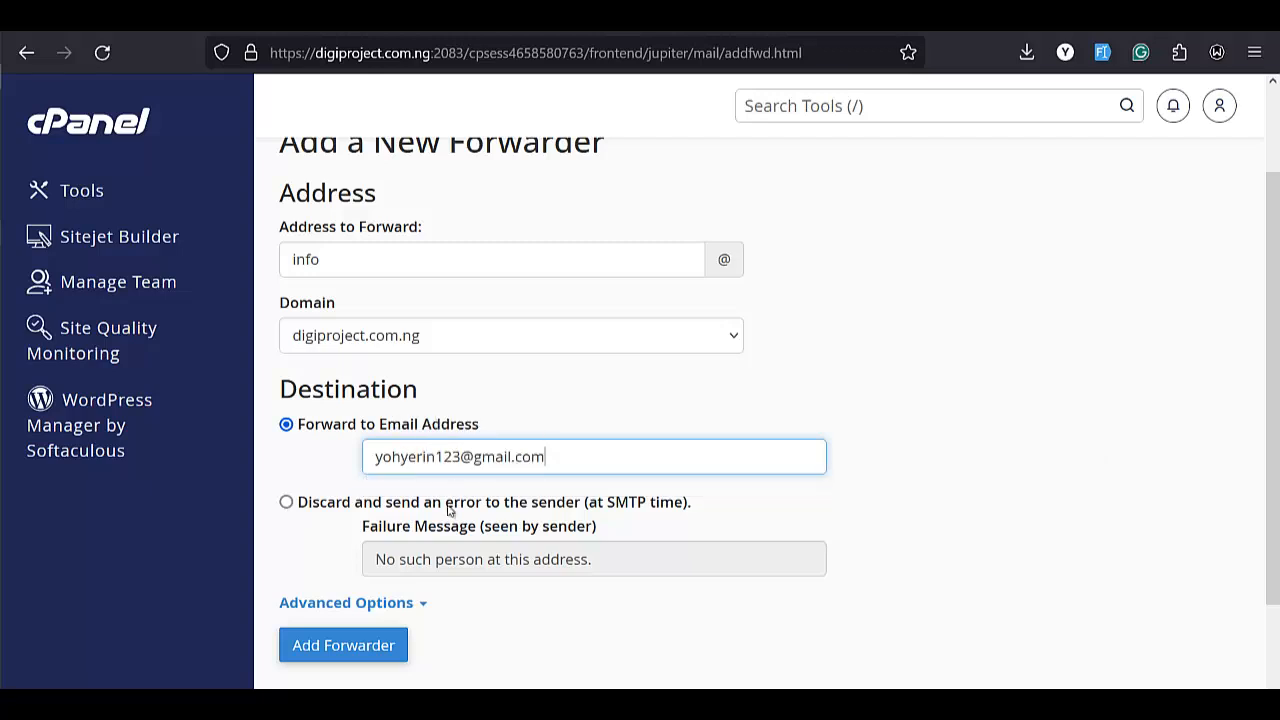
pyautogui.click(349, 647)
# Select the info mailbox address shown in the forwarder confirmation message.
pyautogui.scroll(-2, 374, 614)
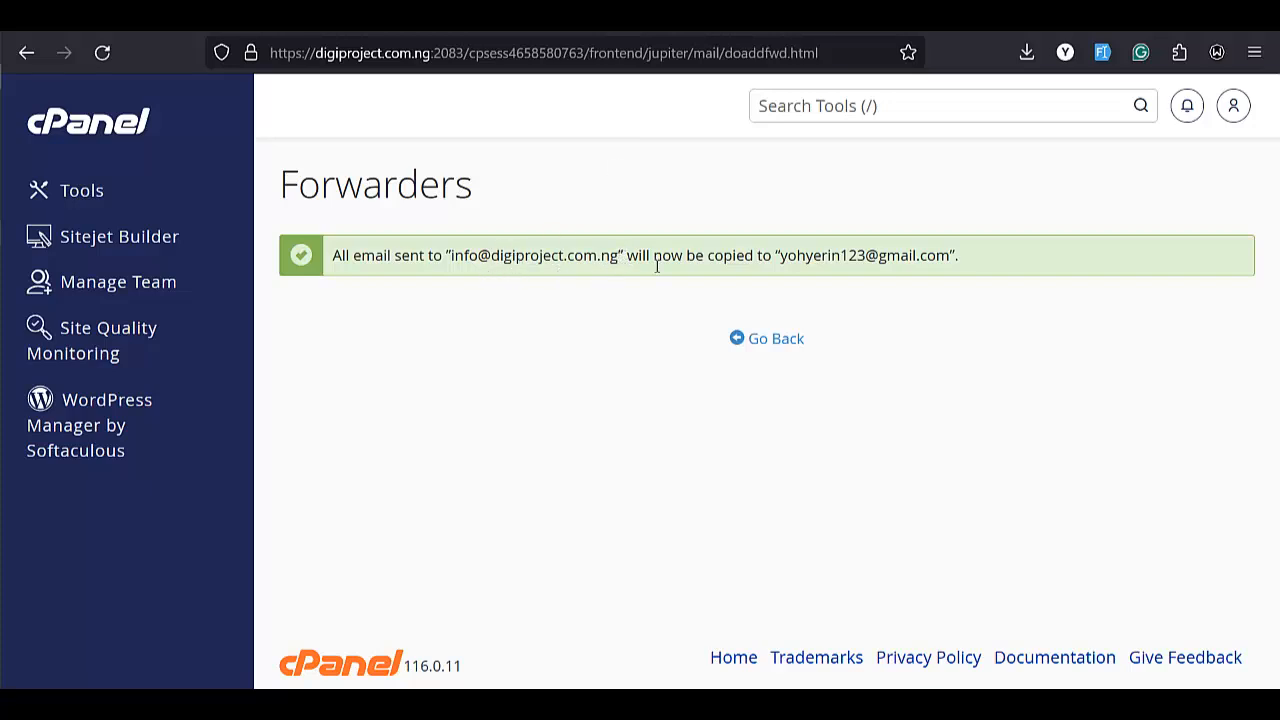
pyautogui.moveTo(619, 257); pyautogui.dragTo(451, 257)
pyautogui.hotkey('ctrl', 'c')
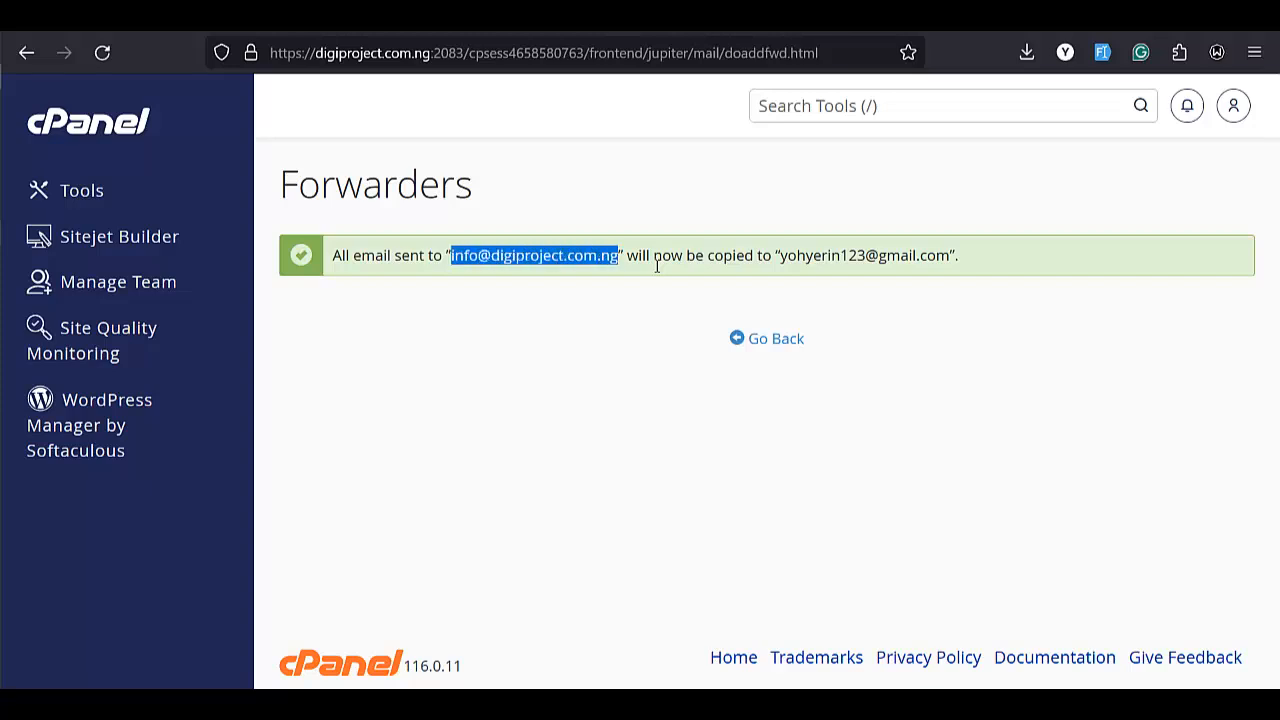
# Send a Gmail test email to the info address, subject 'testttinnng', body 'Hello there'.
pyautogui.moveTo(8, 232)
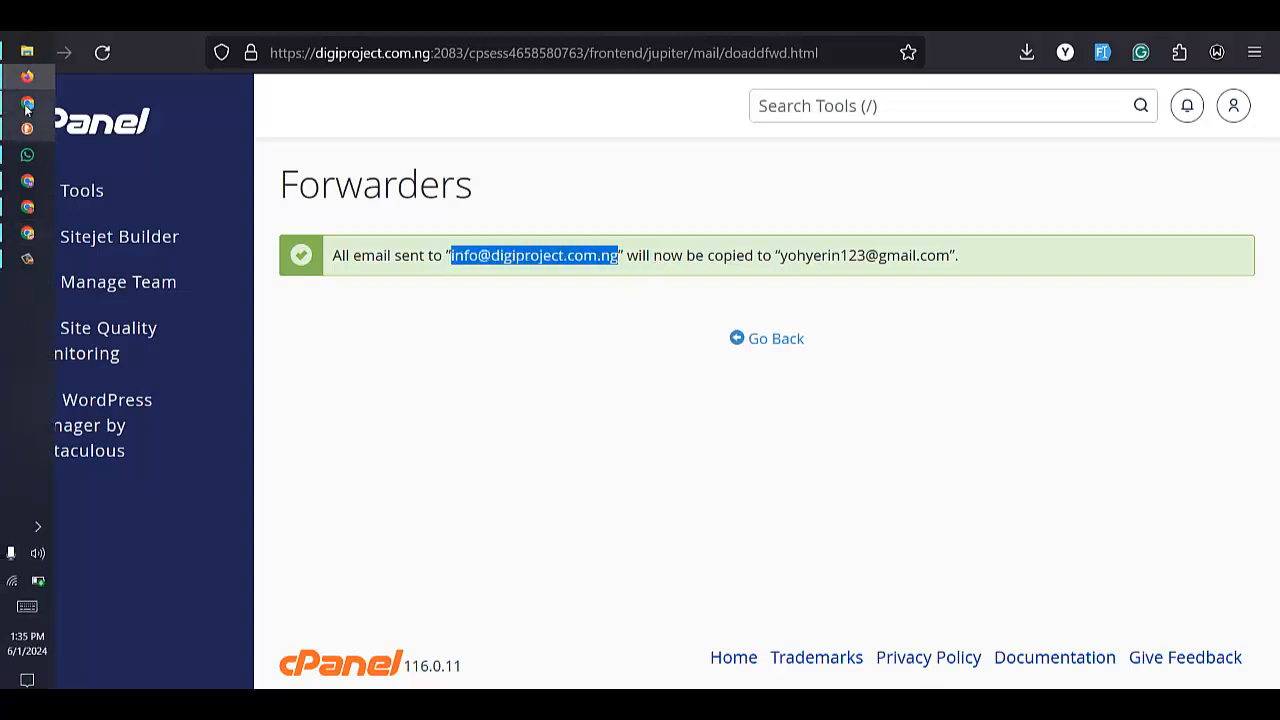
pyautogui.click(28, 103)
pyautogui.click(840, 286)
pyautogui.hotkey('ctrl', 'v')
pyautogui.click(783, 331)
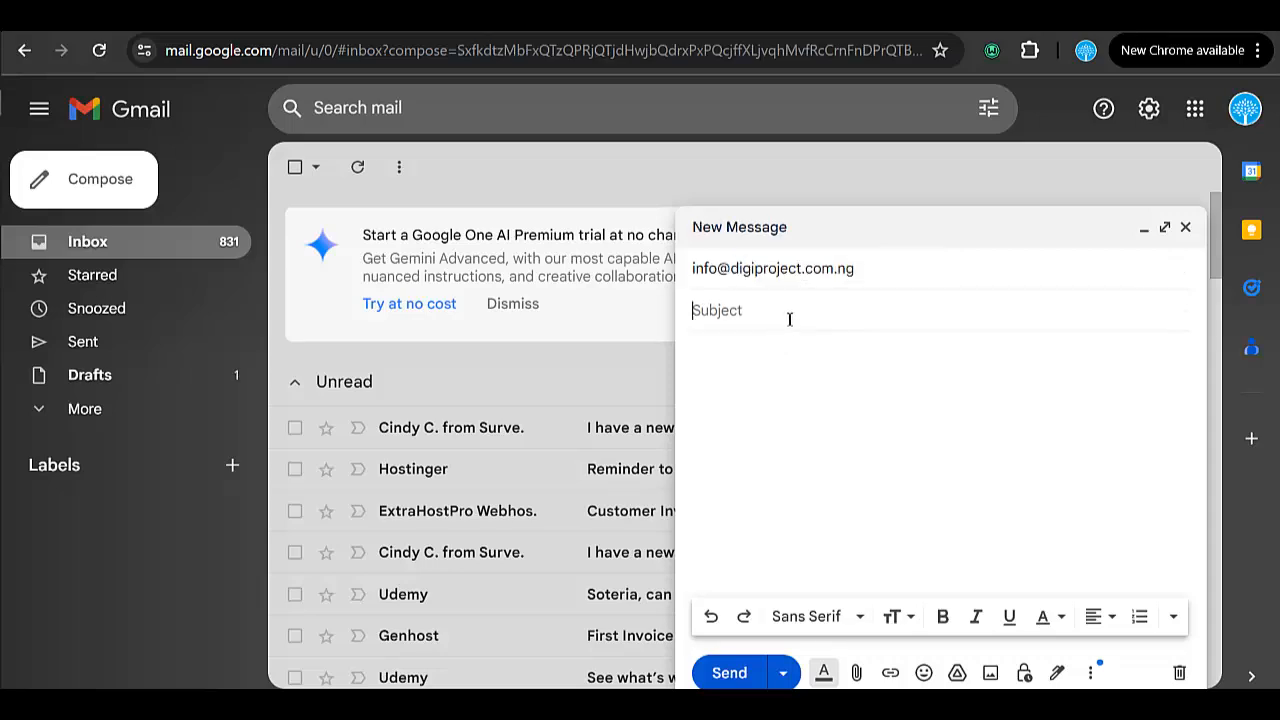
pyautogui.write('testttinnng')
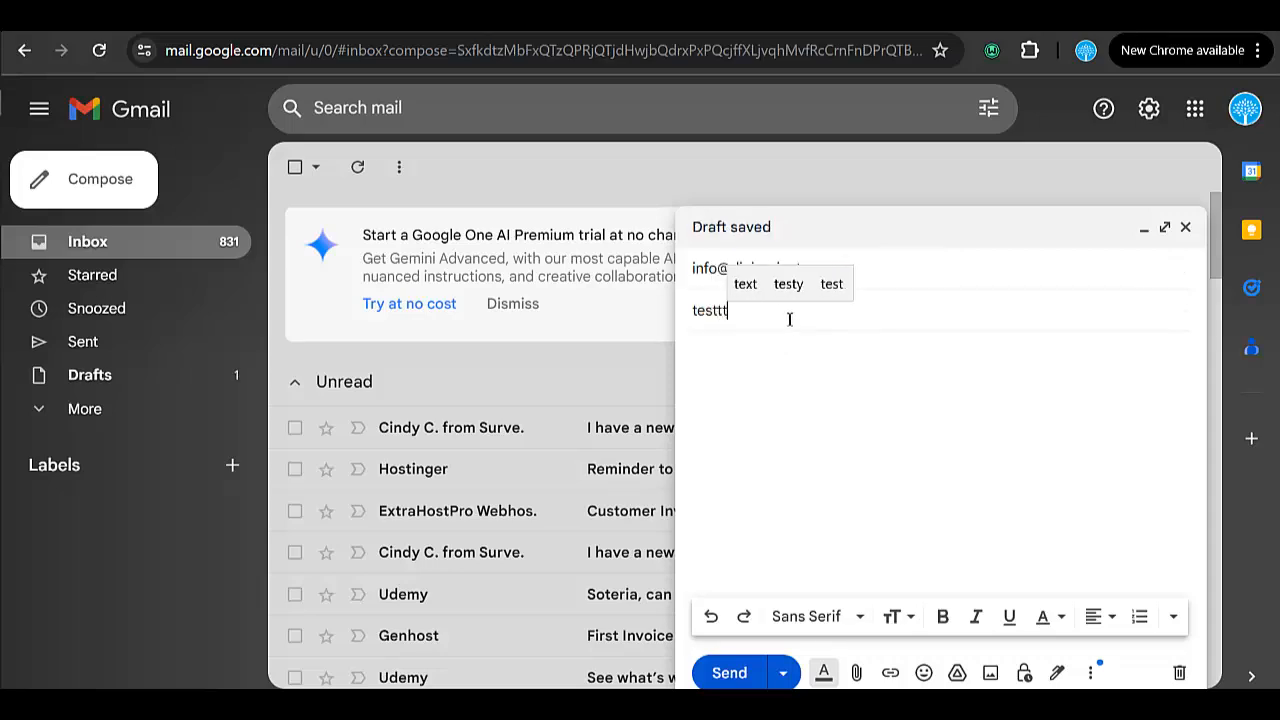
pyautogui.click(940, 443)
pyautogui.write('Hello there')
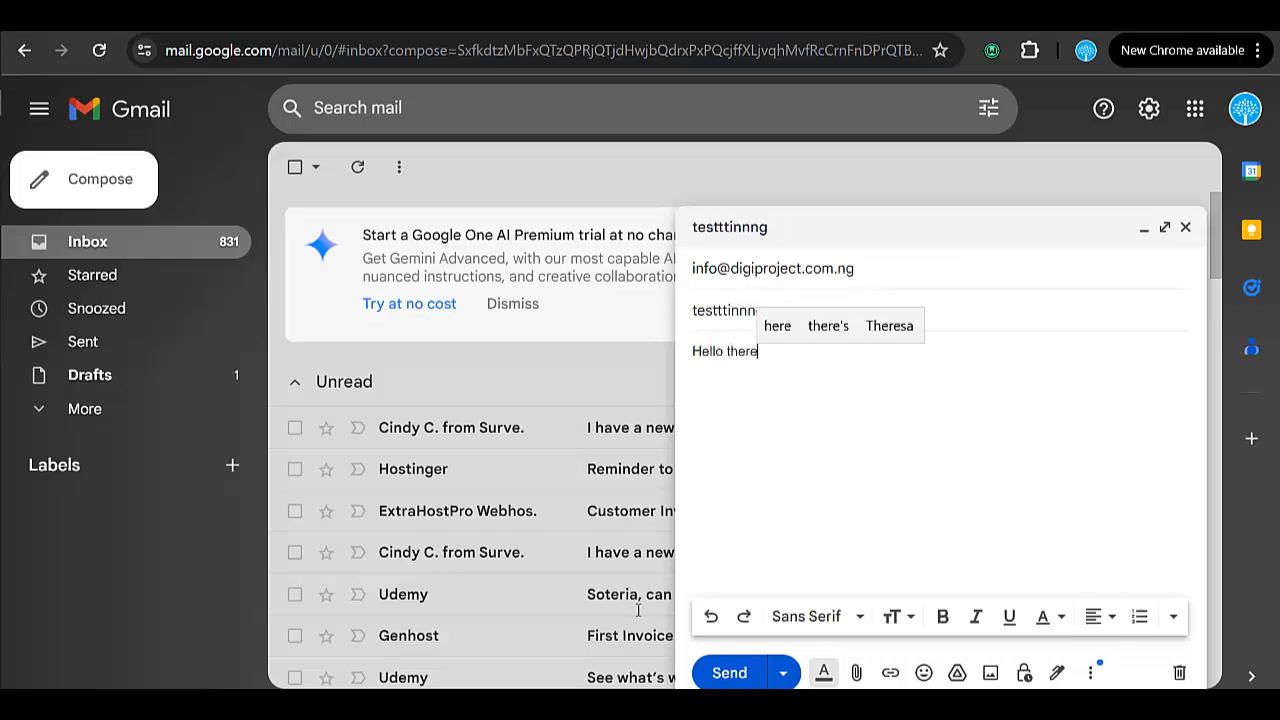
pyautogui.click(714, 673)
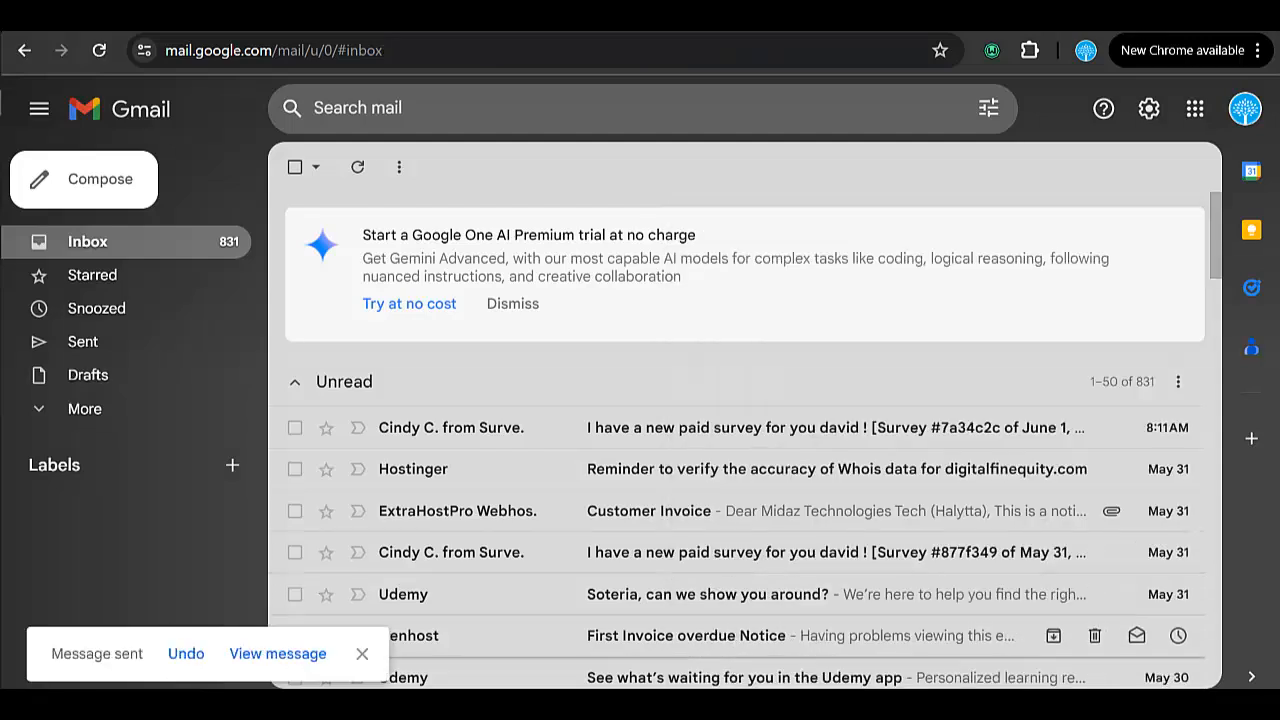
# Check the sent testttinnng message's recipient details in Gmail's Sent folder.
pyautogui.click(163, 347)
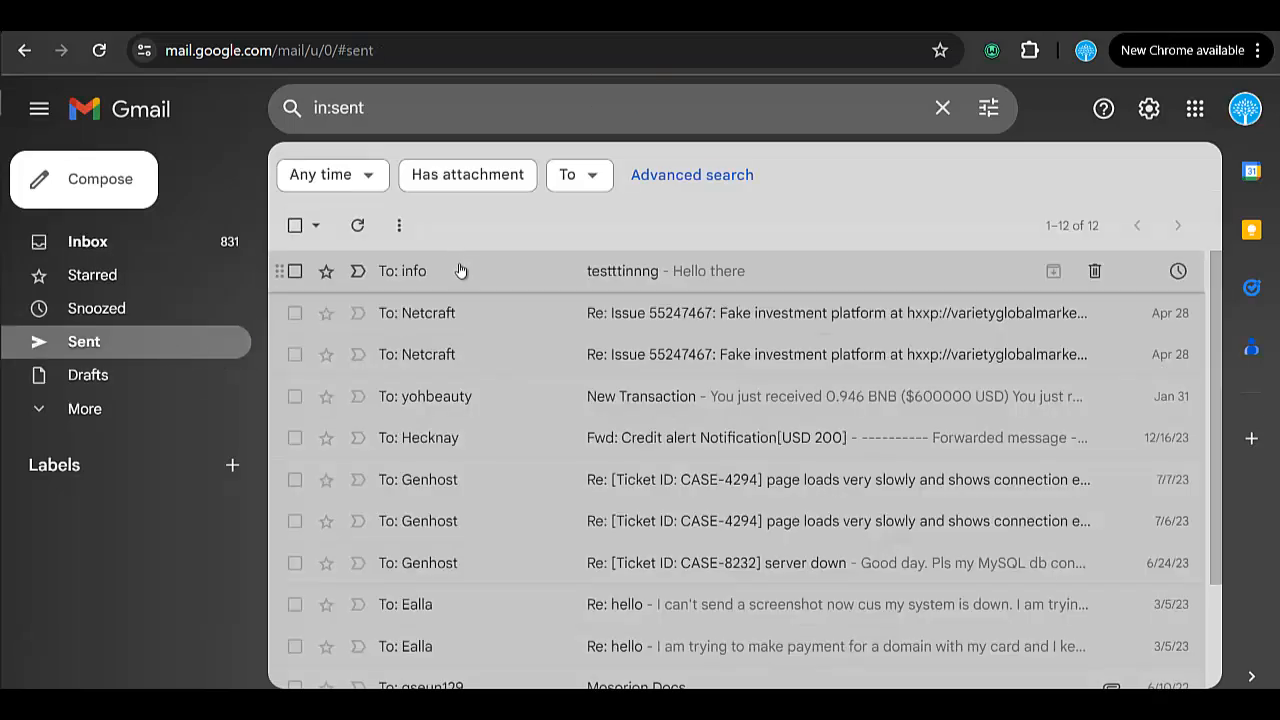
pyautogui.click(461, 271)
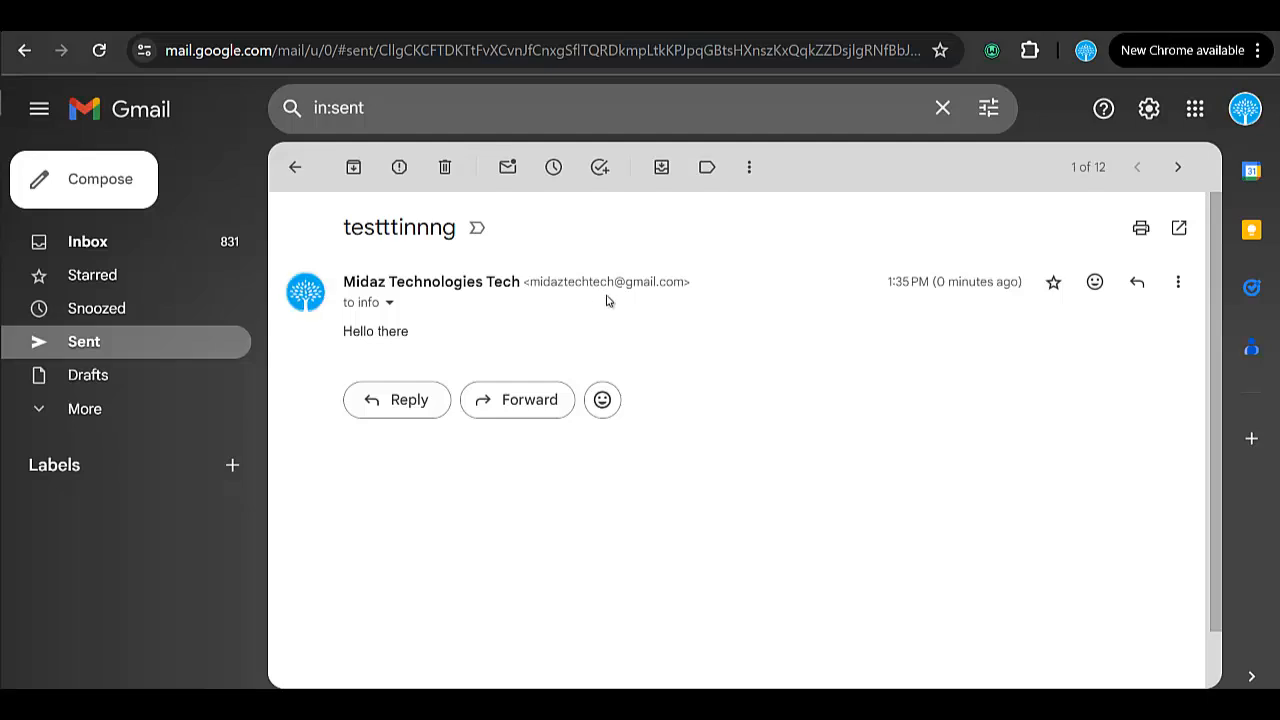
pyautogui.click(389, 302)
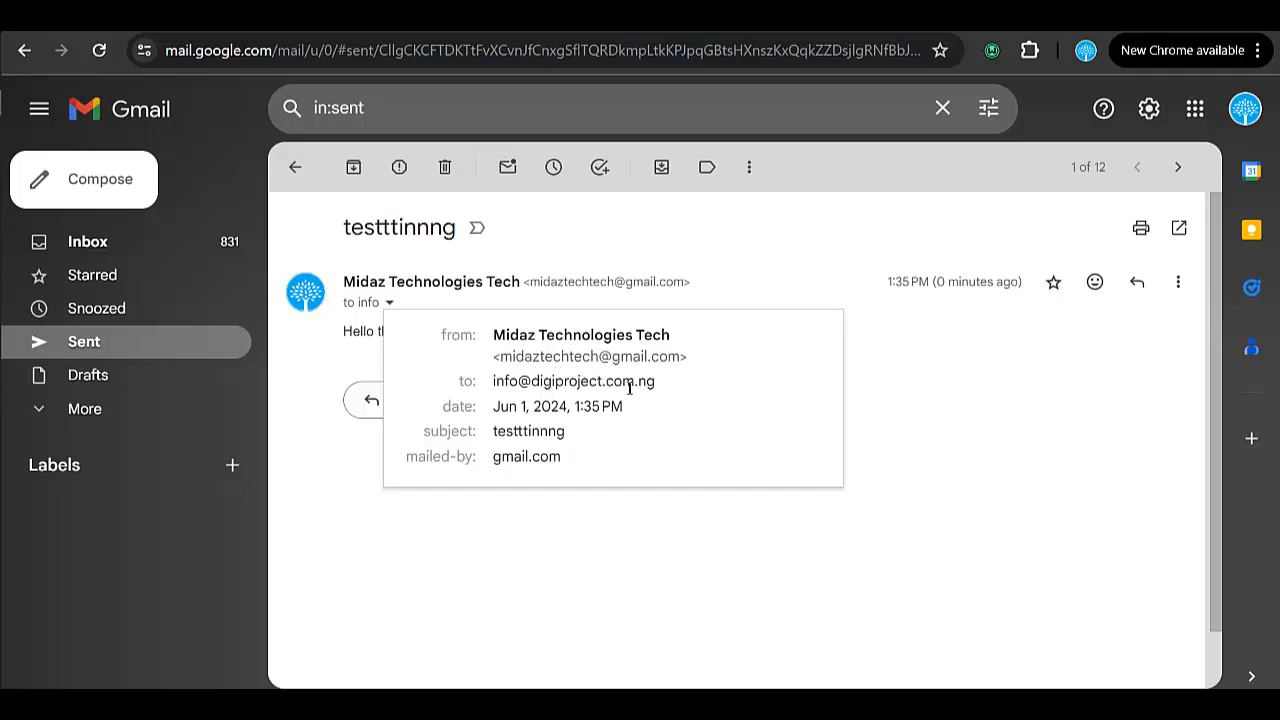
pyautogui.click(30, 79)
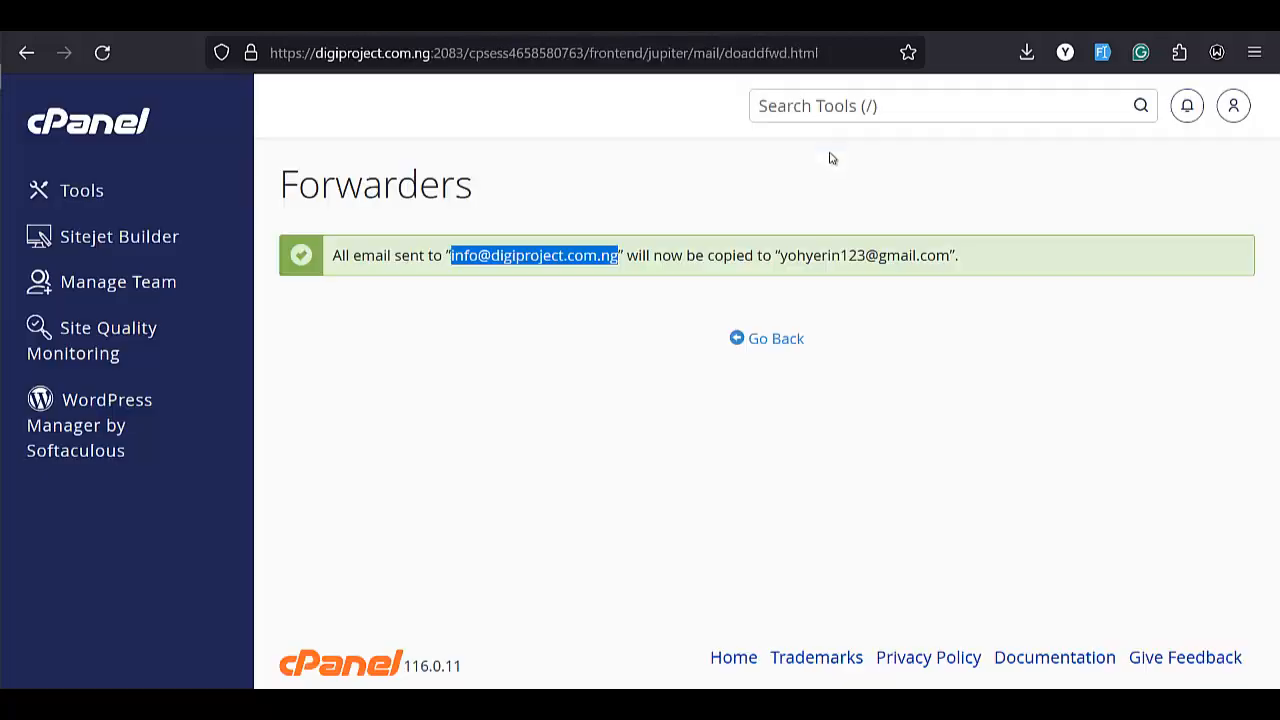
# Search cPanel tools for 'email', open Email Accounts, and launch webmail for the info mailbox.
pyautogui.click(840, 107)
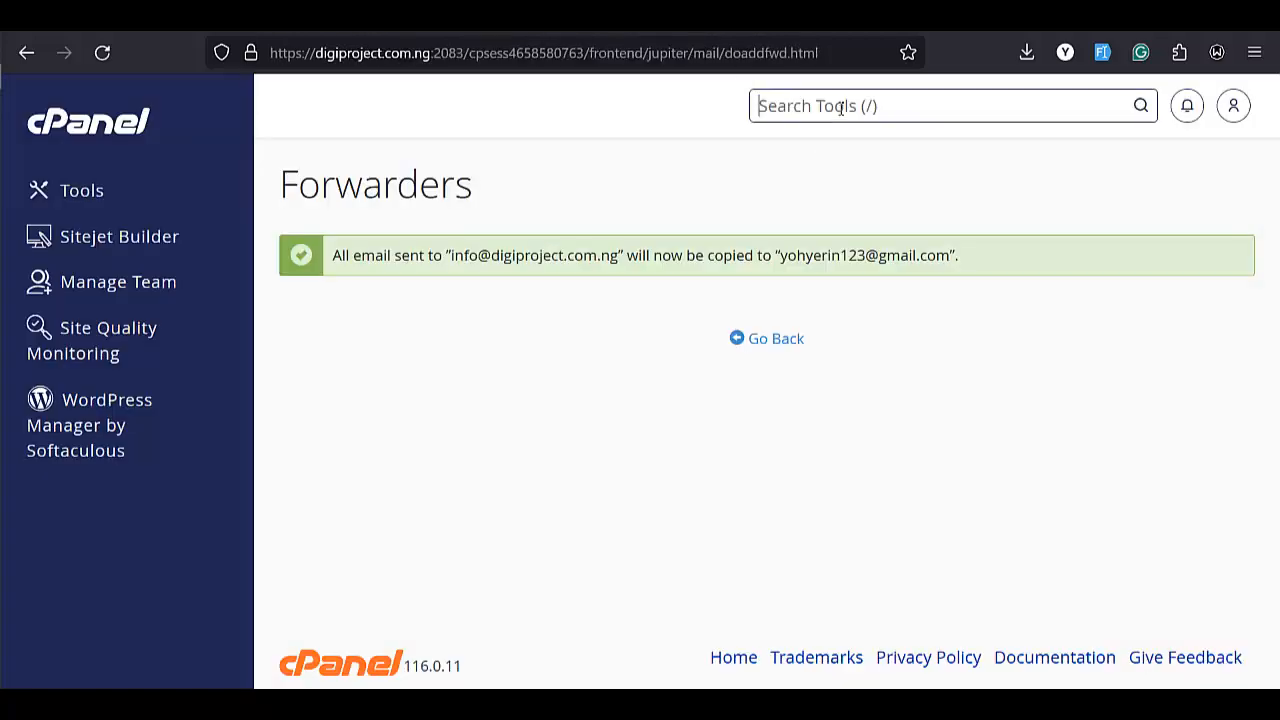
pyautogui.write('email')
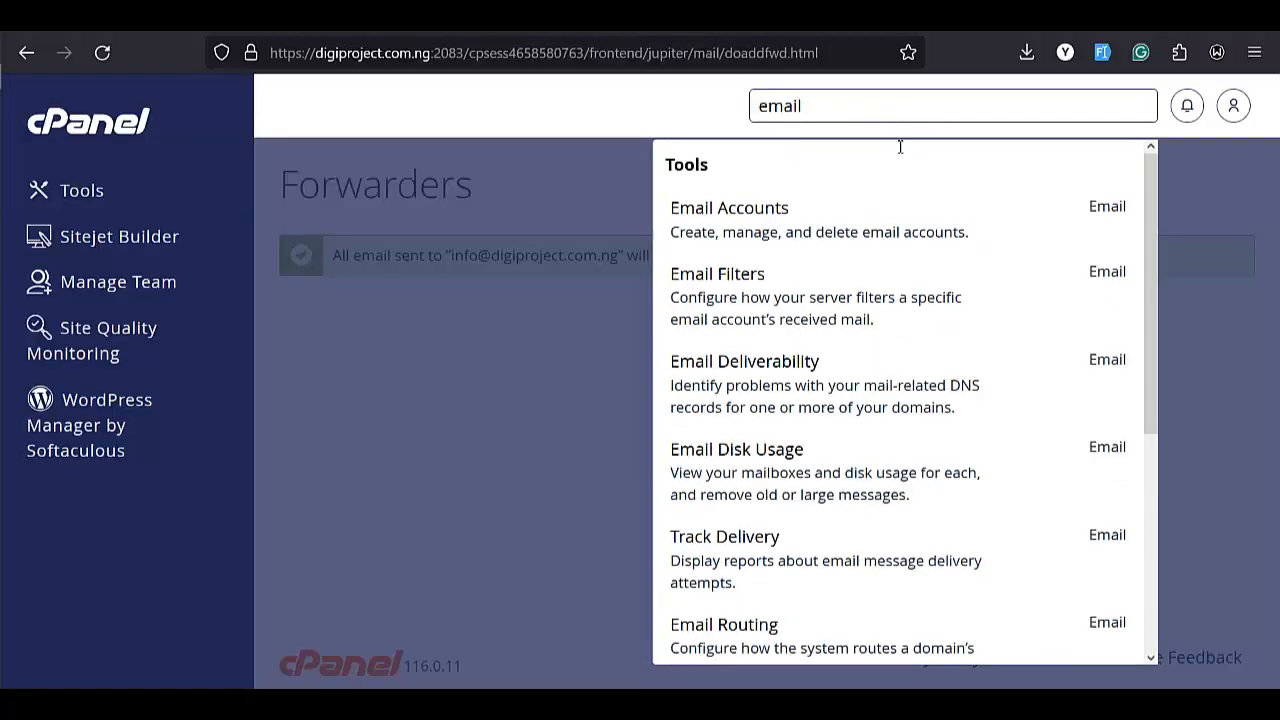
pyautogui.click(788, 214)
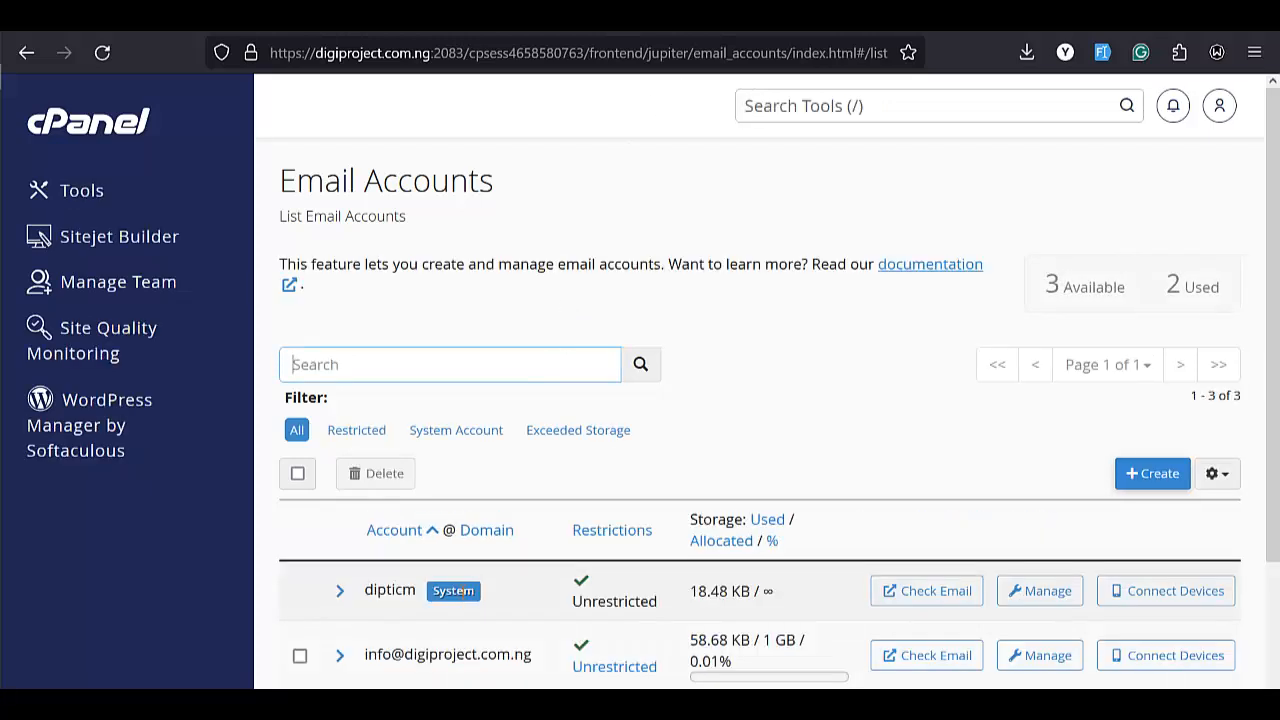
pyautogui.scroll(-3, 468, 590)
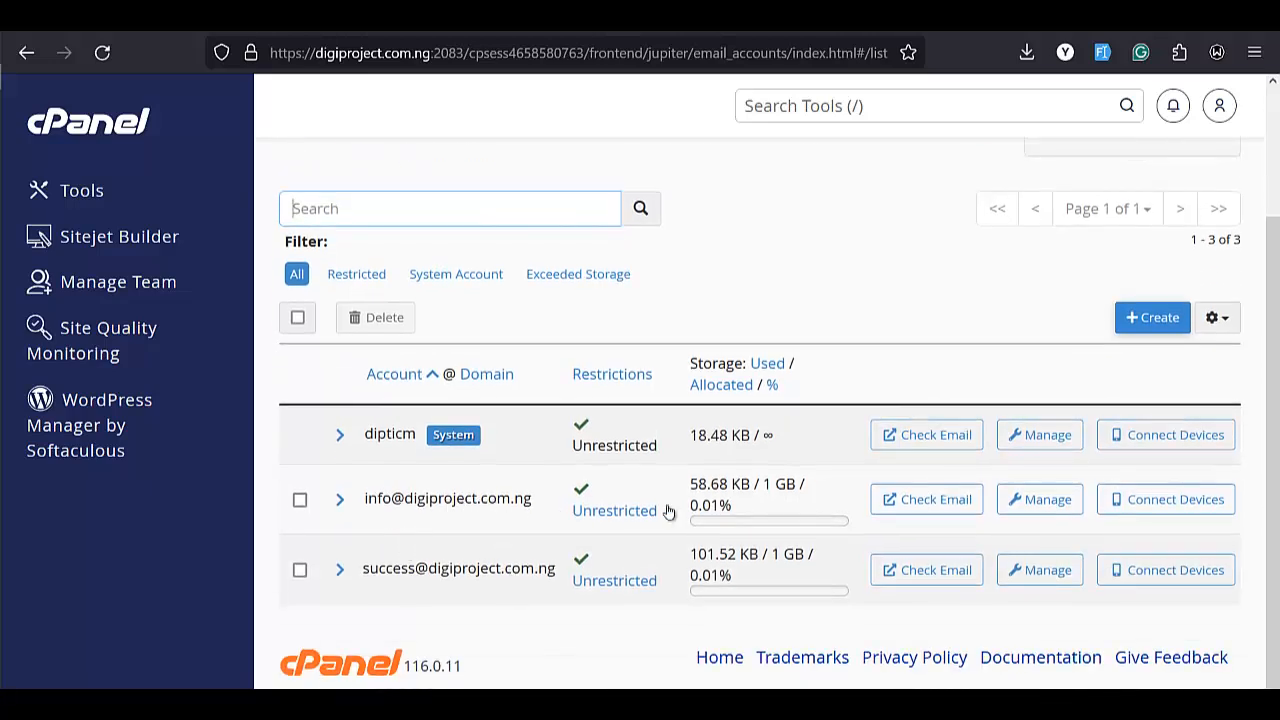
pyautogui.click(918, 505)
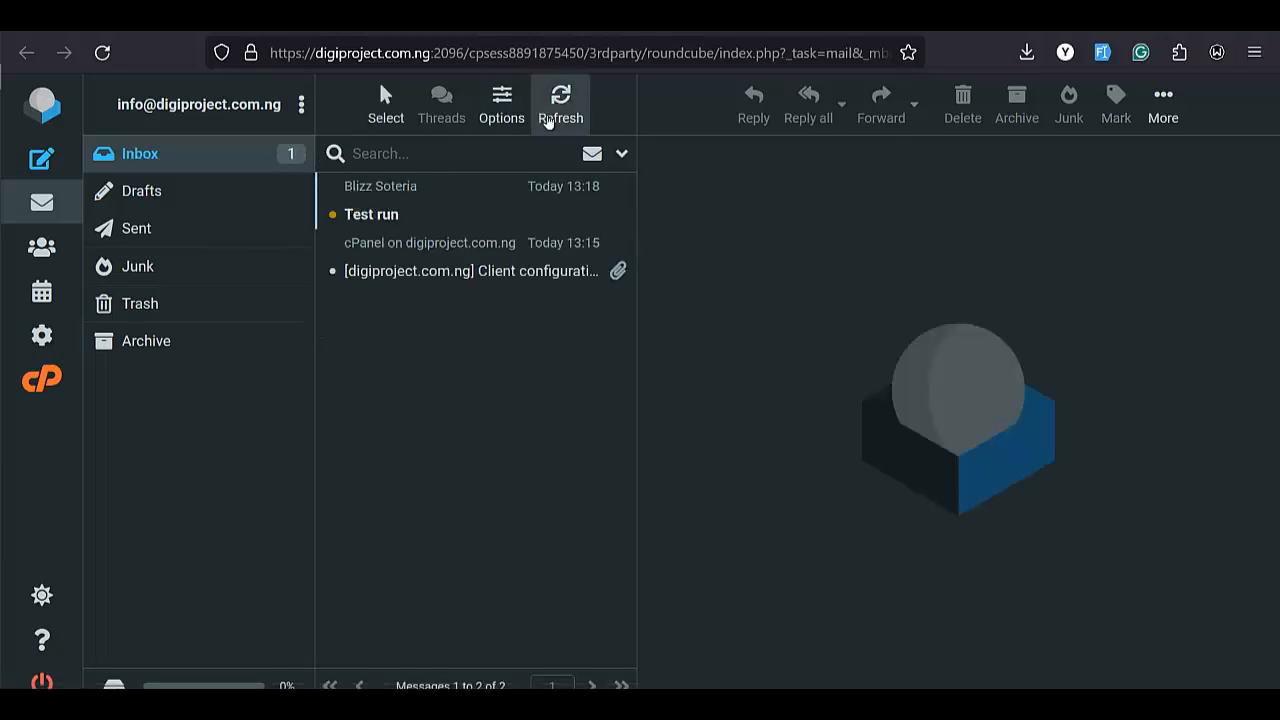
# Refresh Roundcube, check Drafts and Sent, then open testttinnng from the Inbox.
pyautogui.click(558, 120)
pyautogui.moveTo(5, 384)
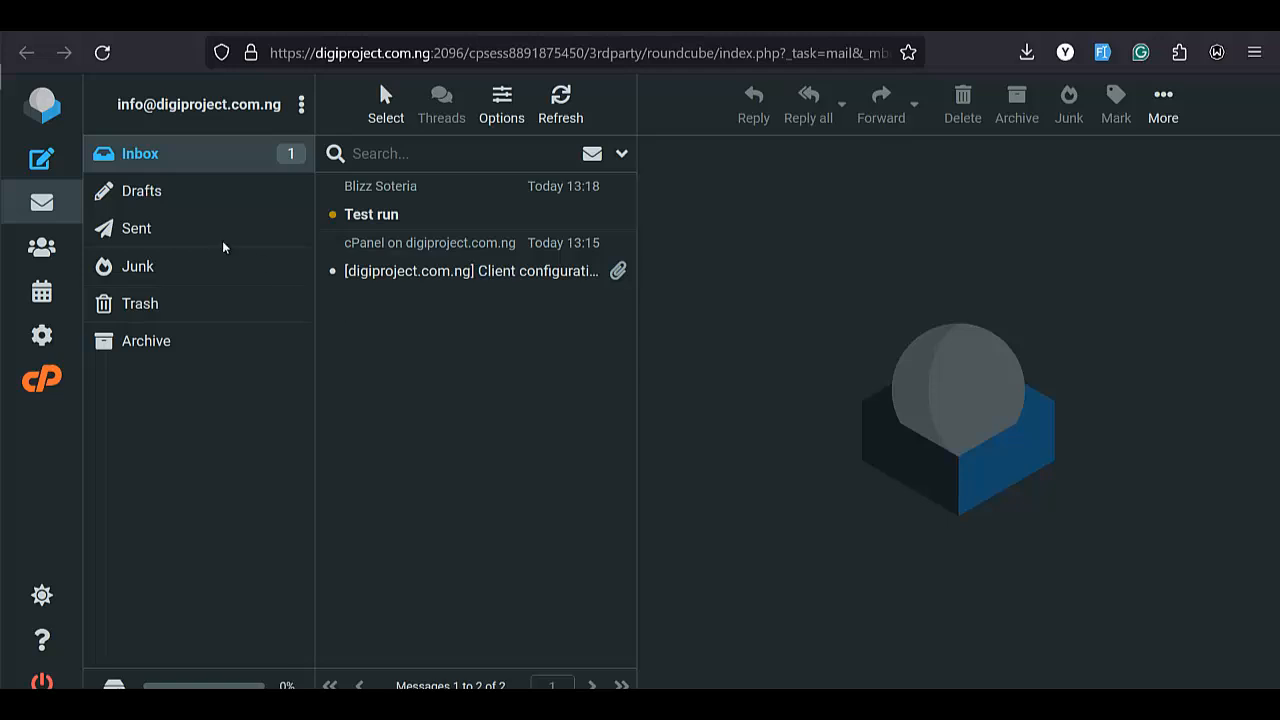
pyautogui.click(173, 204)
pyautogui.click(169, 237)
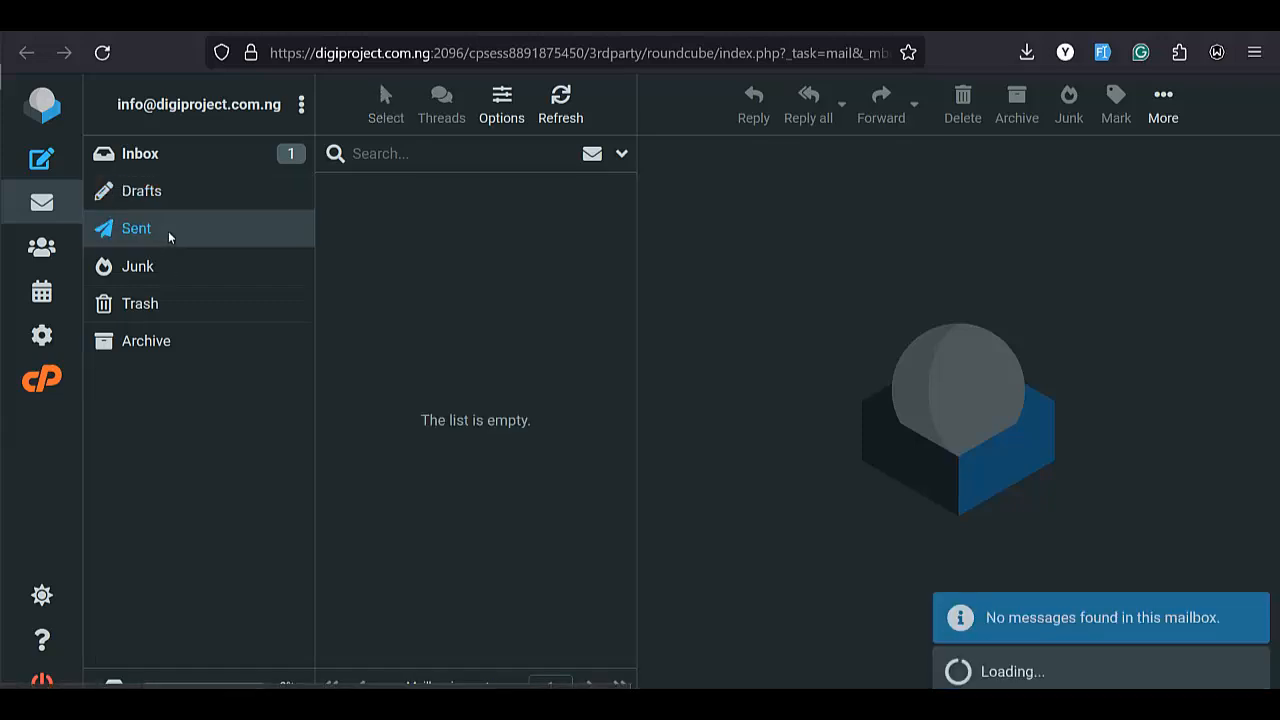
pyautogui.click(171, 170)
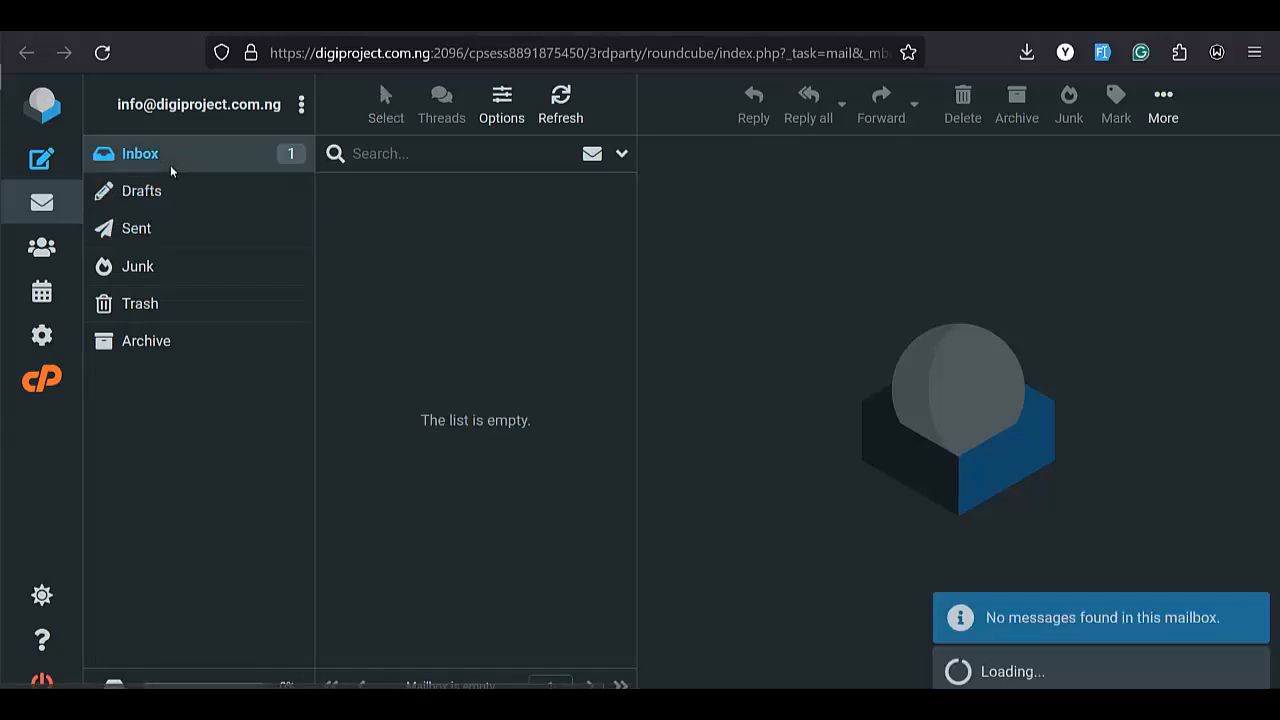
pyautogui.click(429, 219)
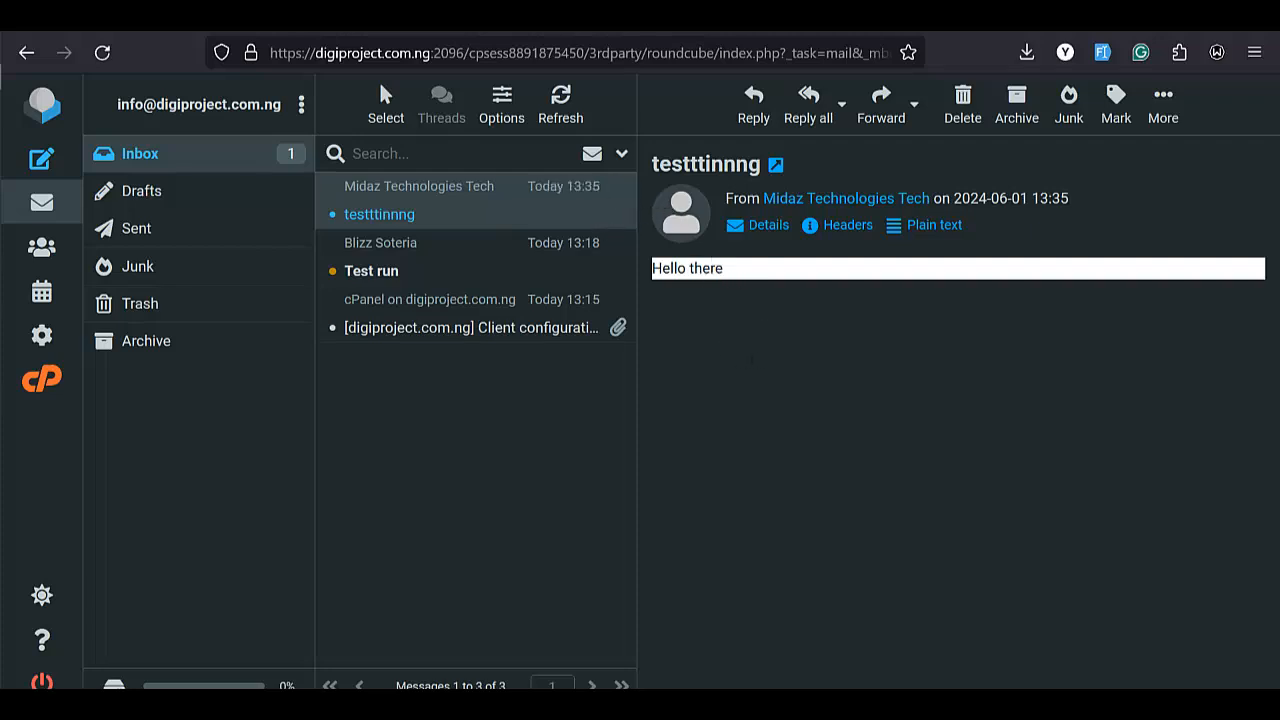
pyautogui.click(780, 18)
# Find testttinnng in Gmail's Spam folder, report it not spam, and return to Inbox.
pyautogui.click(84, 254)
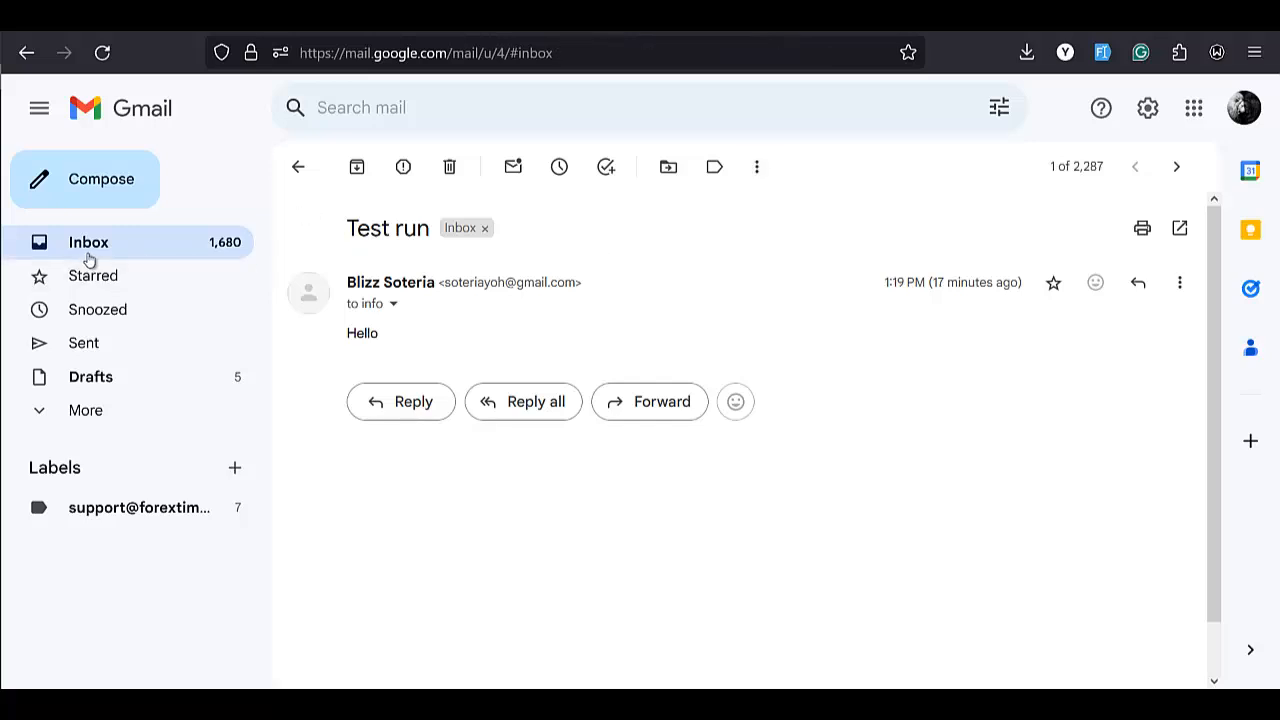
pyautogui.click(108, 386)
pyautogui.click(133, 254)
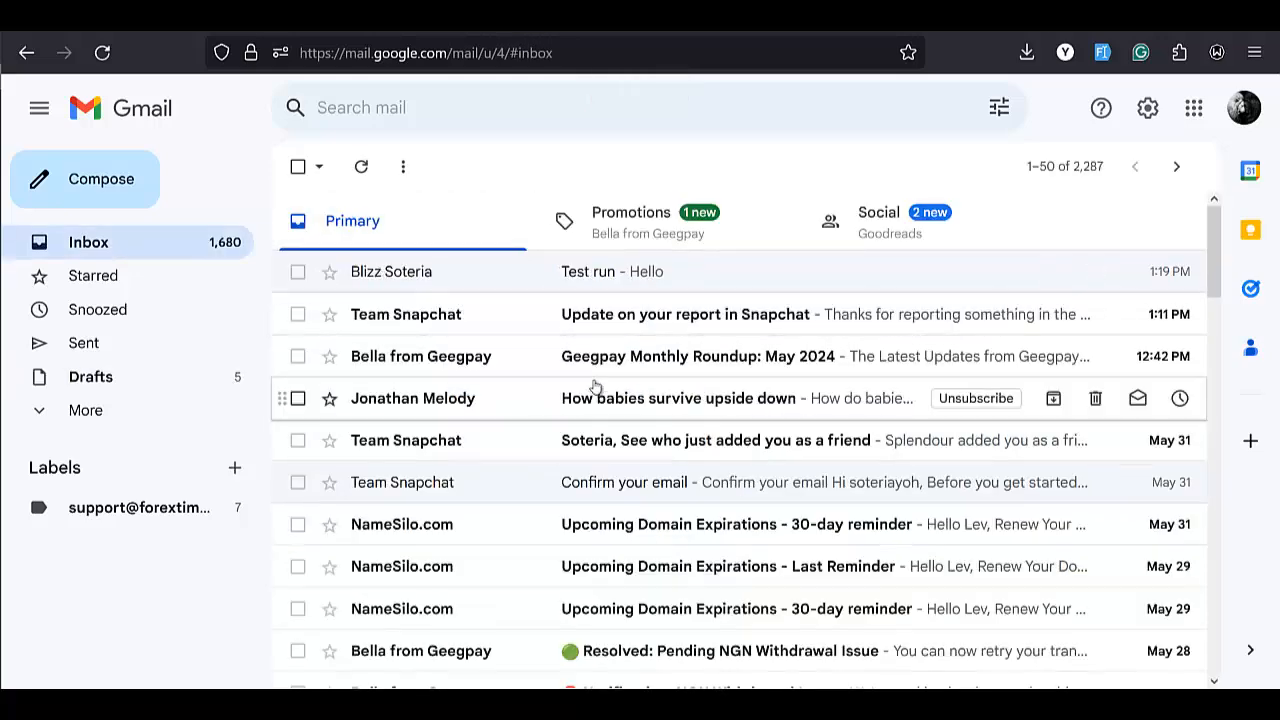
pyautogui.click(74, 411)
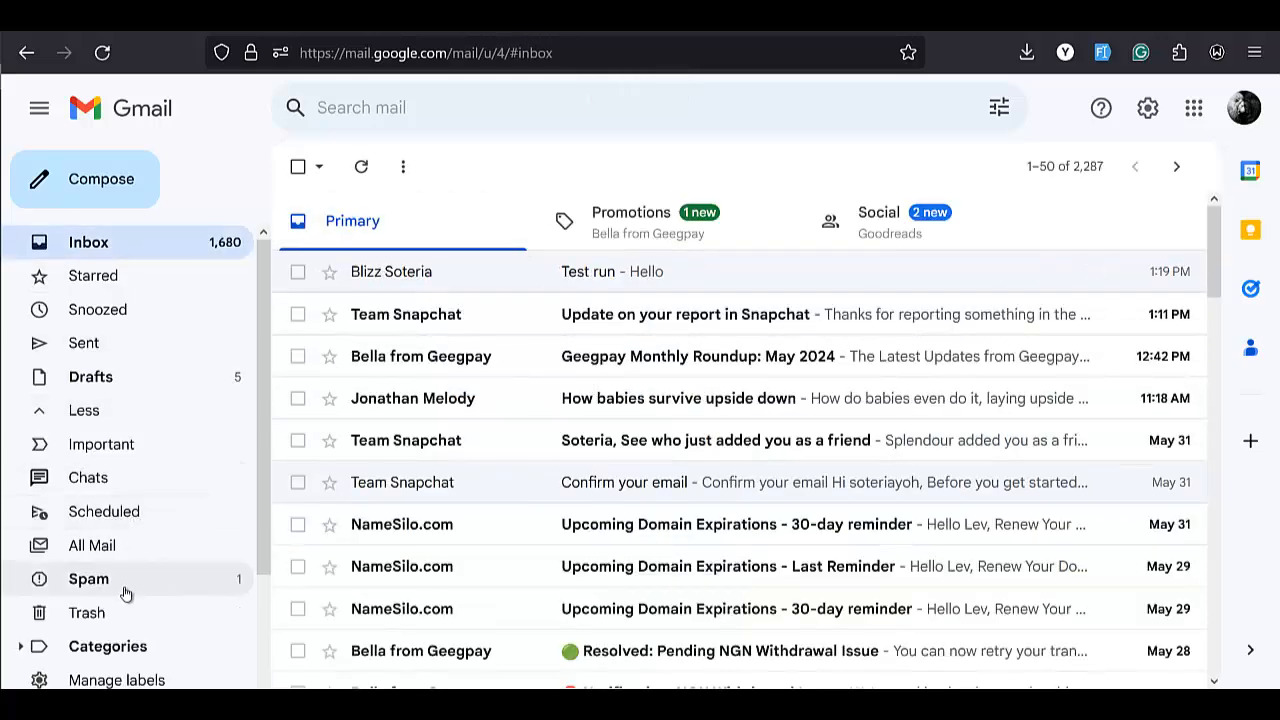
pyautogui.click(127, 585)
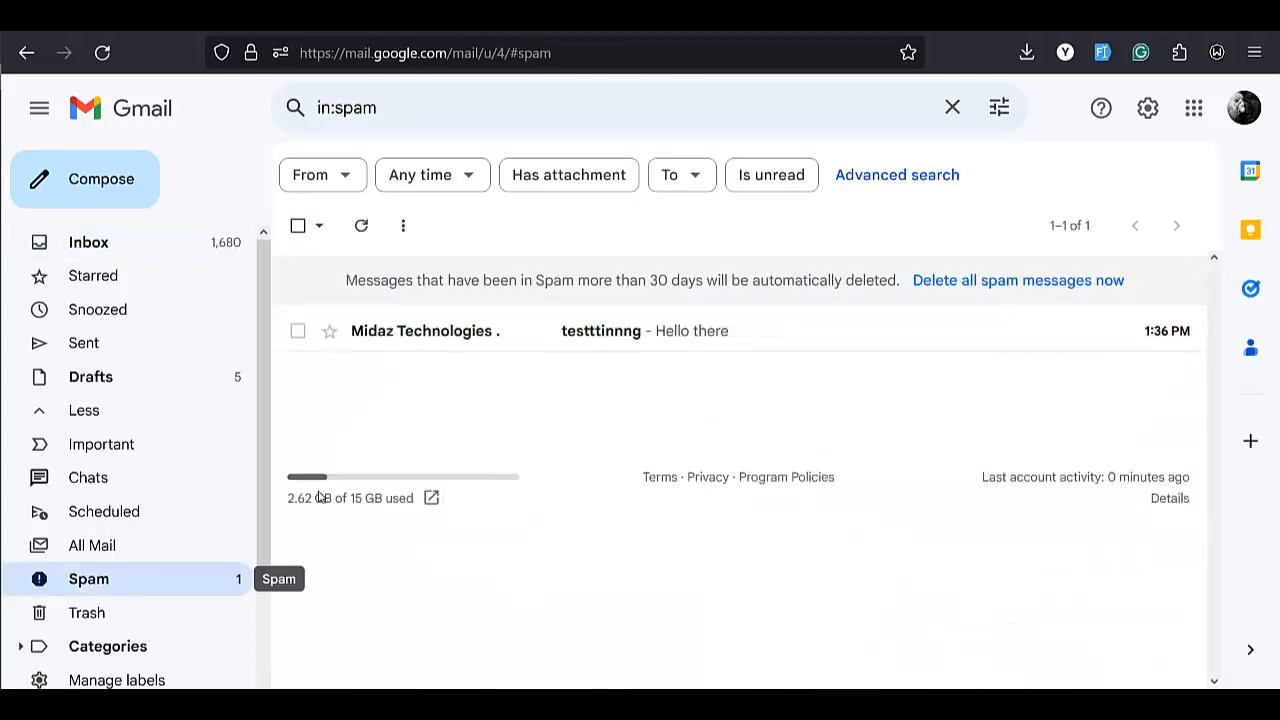
pyautogui.click(647, 333)
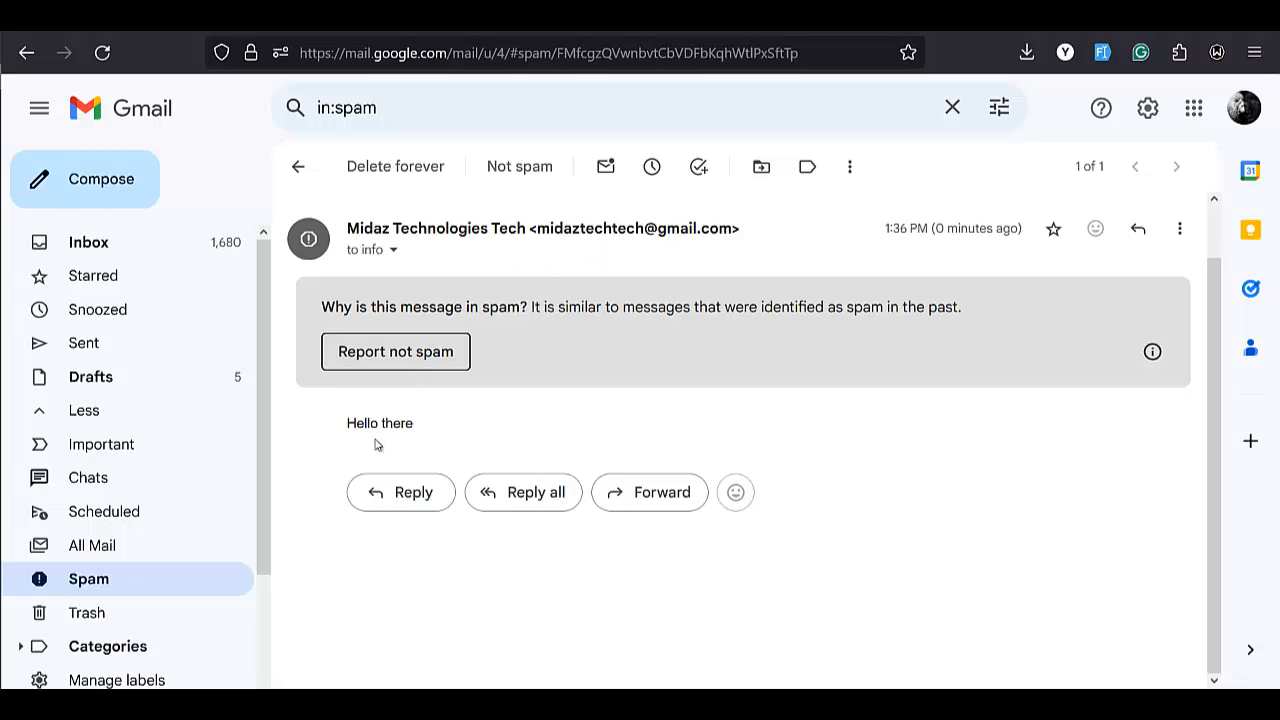
pyautogui.click(430, 362)
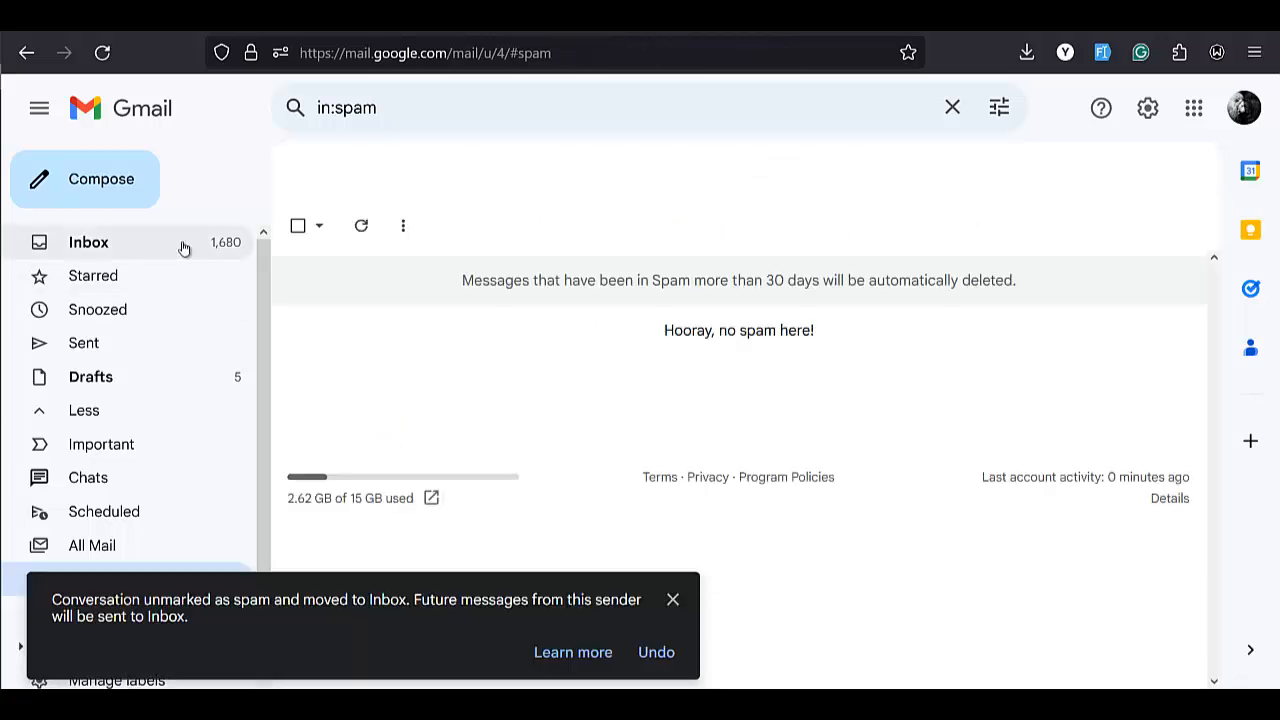
pyautogui.click(183, 247)
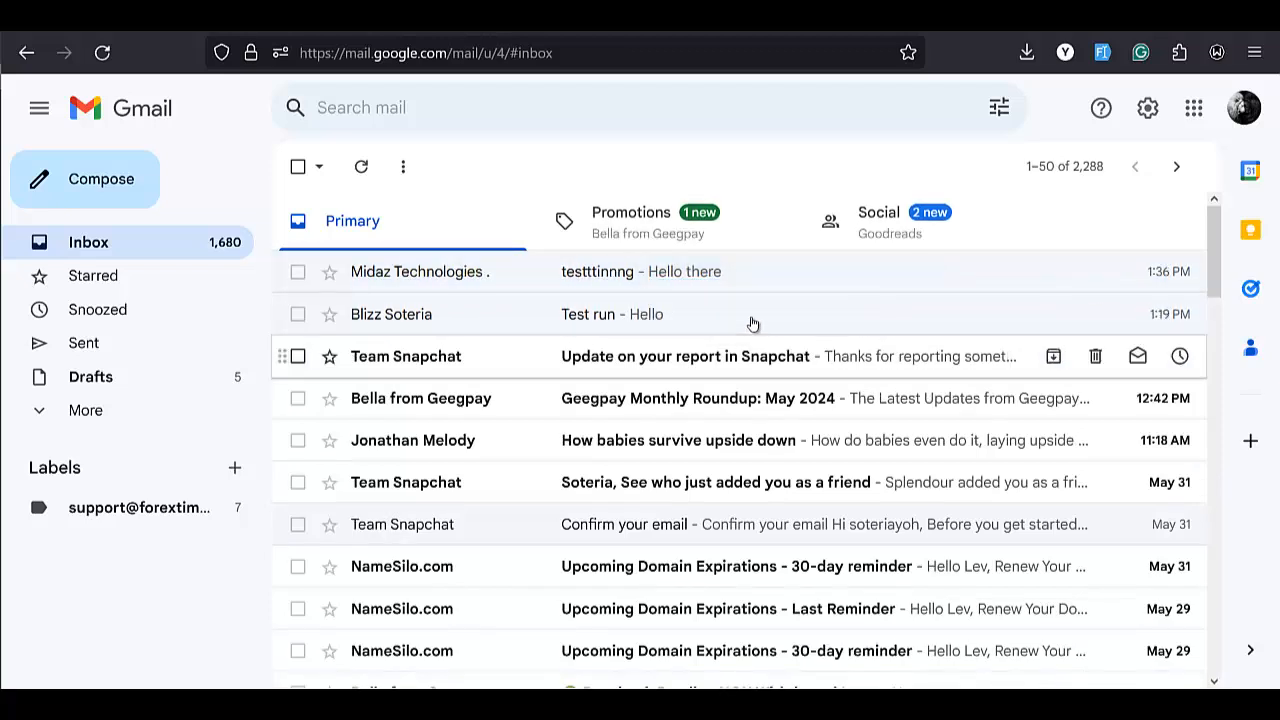
# Open the testttinnng message in the Gmail inbox to read 'Hello there'.
pyautogui.click(740, 274)
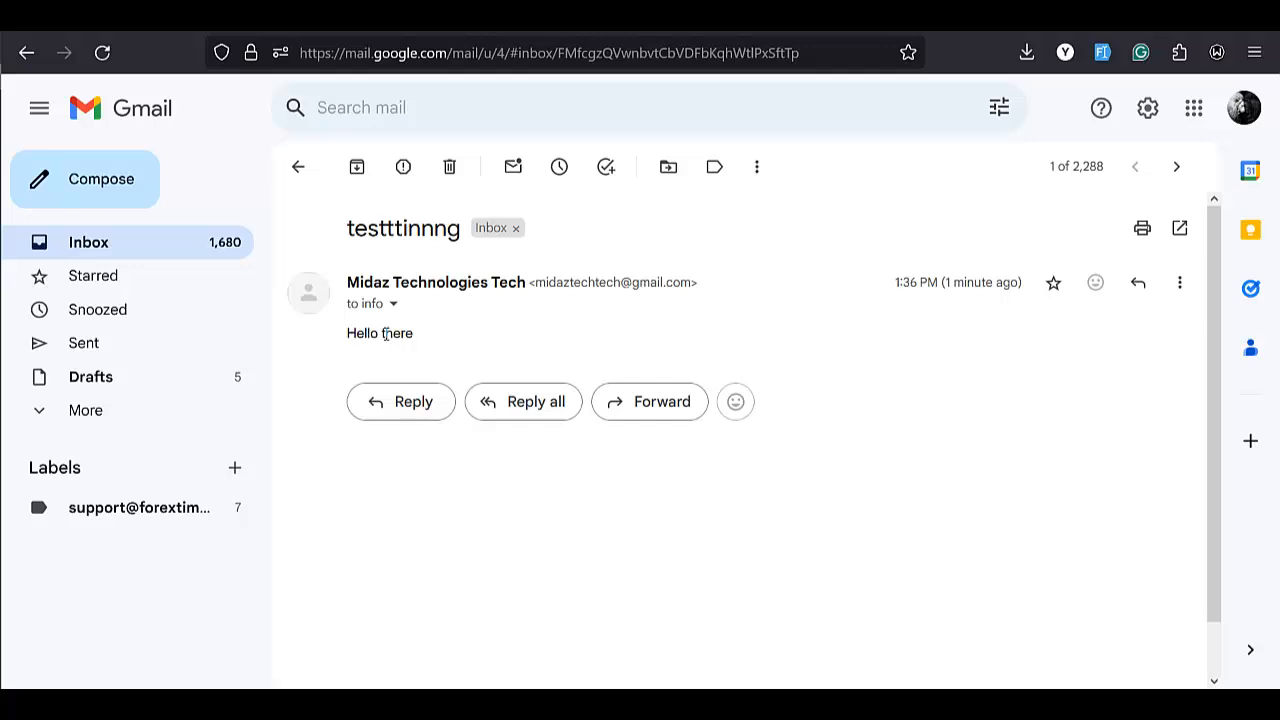
pyautogui.moveTo(10, 328)
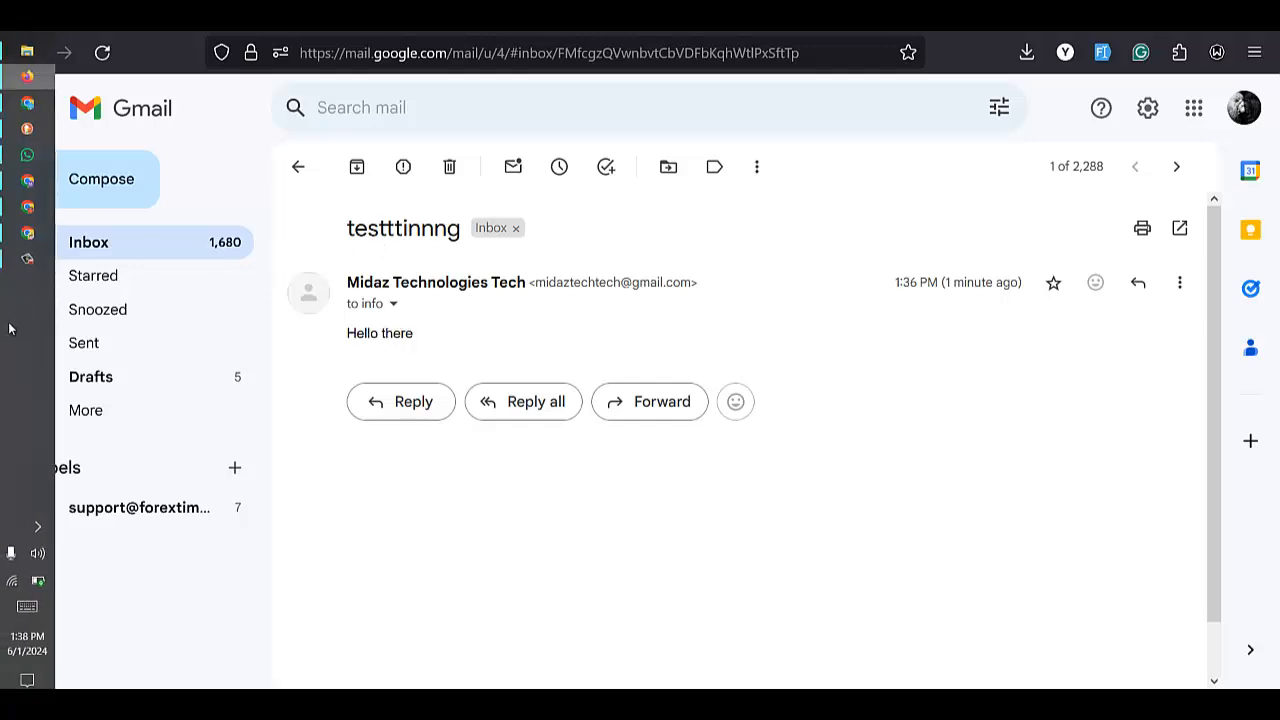
pyautogui.click(27, 258)
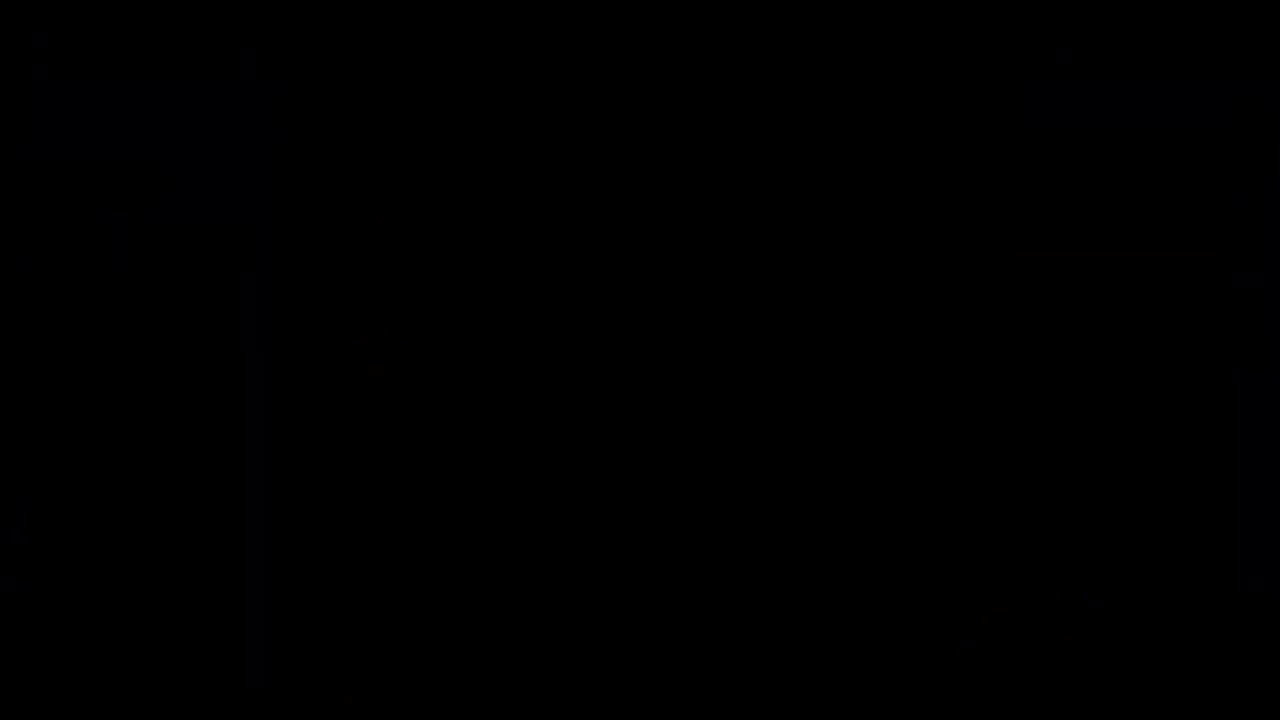